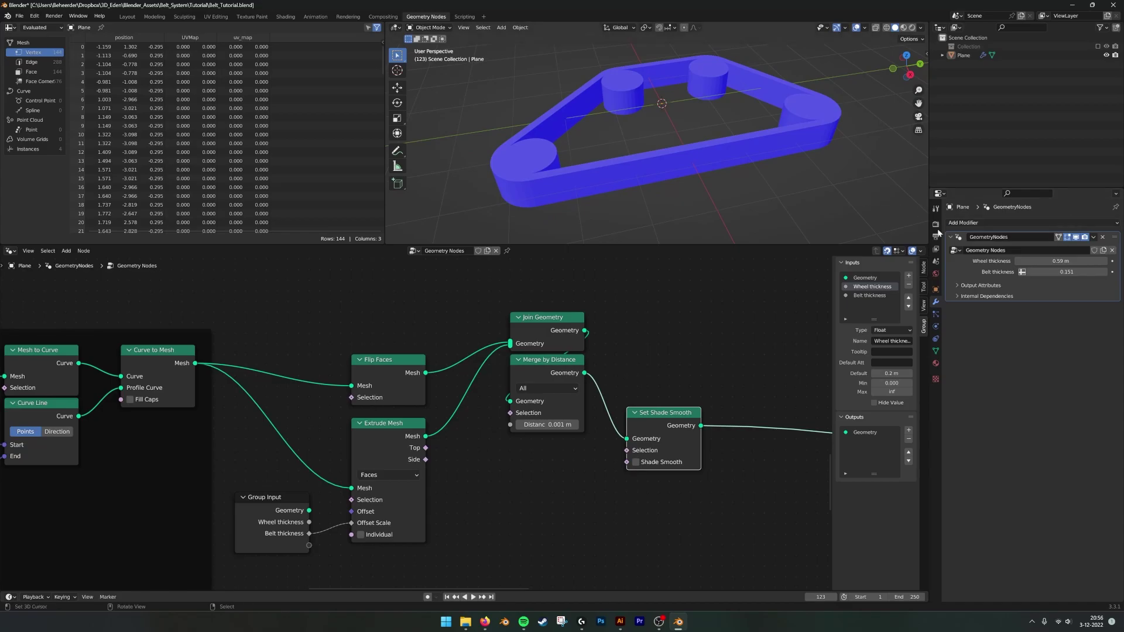
Set the modifier's wheel thickness to 0.65 m and its belt thickness to 0.131
{"action": "mouse_move", "coordinate": [1060, 261]}
{"action": "left_mouse_down"}
{"action": "mouse_move", "coordinate": [1101, 261]}
{"action": "mouse_move", "coordinate": [1053, 262]}
{"action": "mouse_move", "coordinate": [1077, 272]}
{"action": "mouse_move", "coordinate": [1047, 272]}
{"action": "left_mouse_up"}
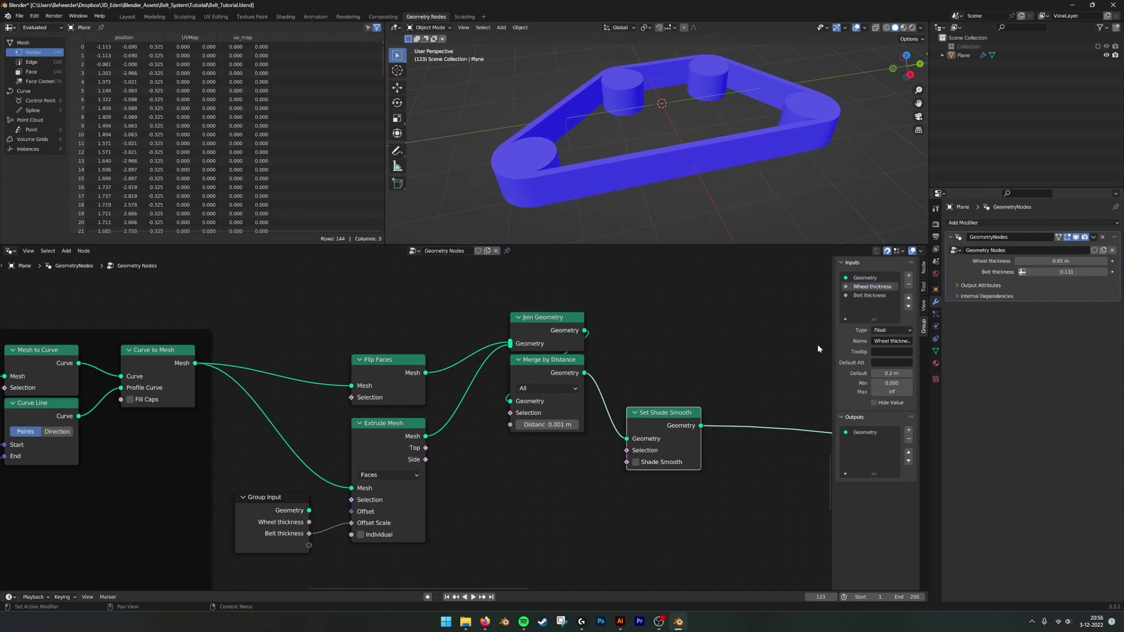
Link the Extrude Mesh node's Top output to the Shade Smooth input of the belt's Set Shade Smooth node
{"action": "mouse_move", "coordinate": [670, 376]}
{"action": "middle_mouse_down"}
{"action": "mouse_move", "coordinate": [658, 357]}
{"action": "mouse_move", "coordinate": [653, 364]}
{"action": "middle_mouse_up"}
{"action": "scroll", "coordinate": [662, 181], "scroll_direction": "up", "scroll_amount": 5}
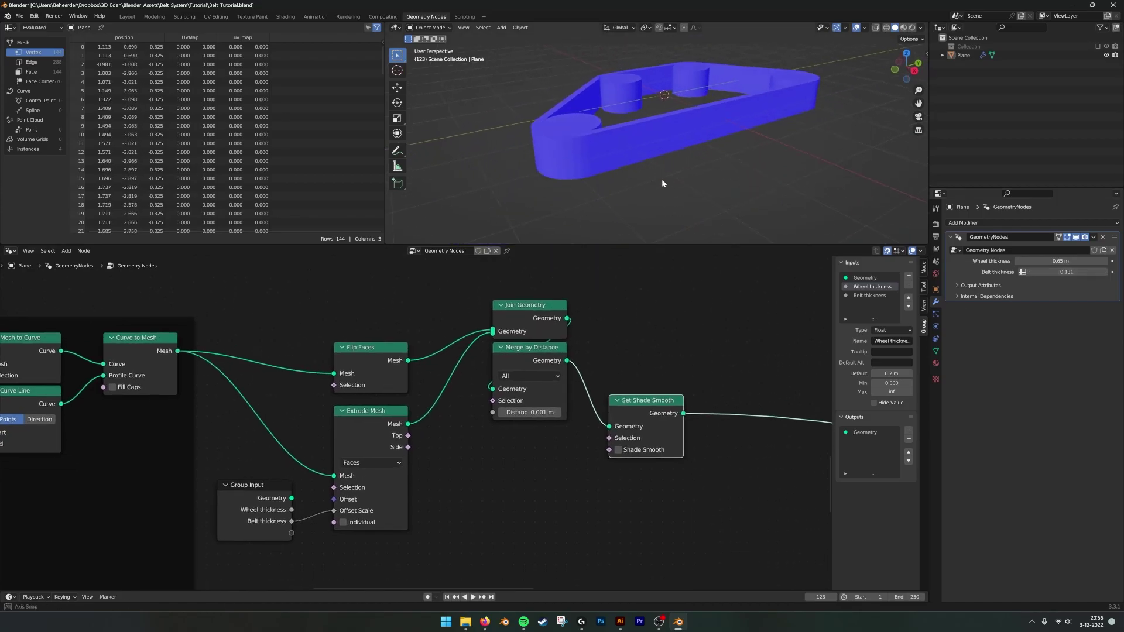
{"action": "middle_click_drag", "start_coordinate": [662, 181], "coordinate": [684, 187]}
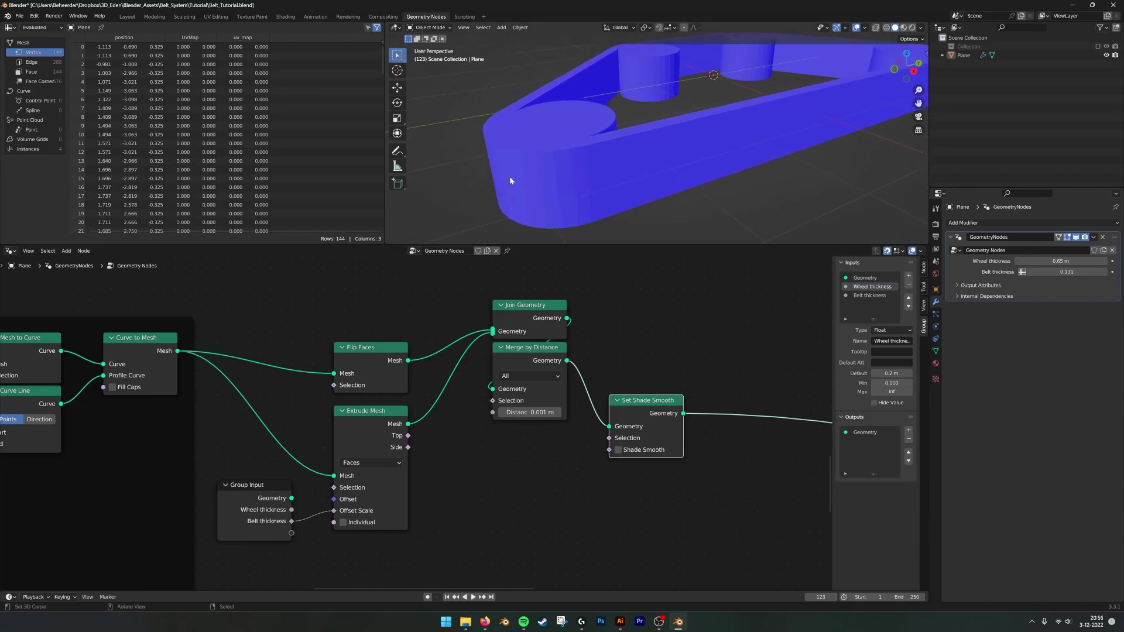
{"action": "left_click_drag", "start_coordinate": [409, 436], "coordinate": [611, 451]}
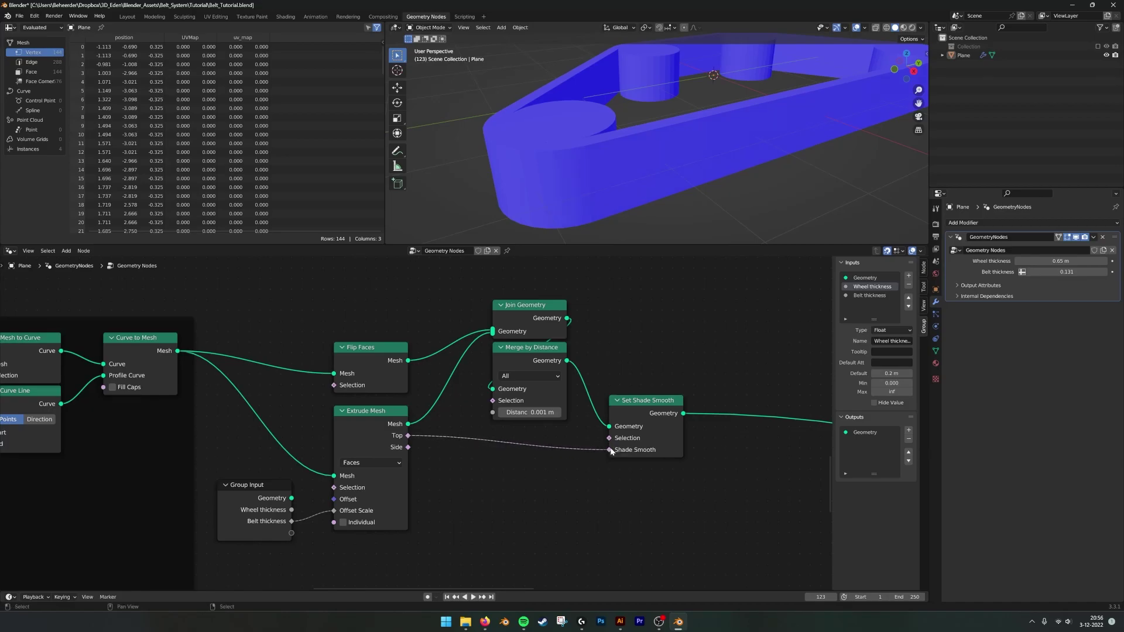
{"action": "middle_click_drag", "start_coordinate": [570, 177], "coordinate": [735, 128]}
{"action": "scroll", "coordinate": [318, 426], "scroll_direction": "down", "scroll_amount": 3}
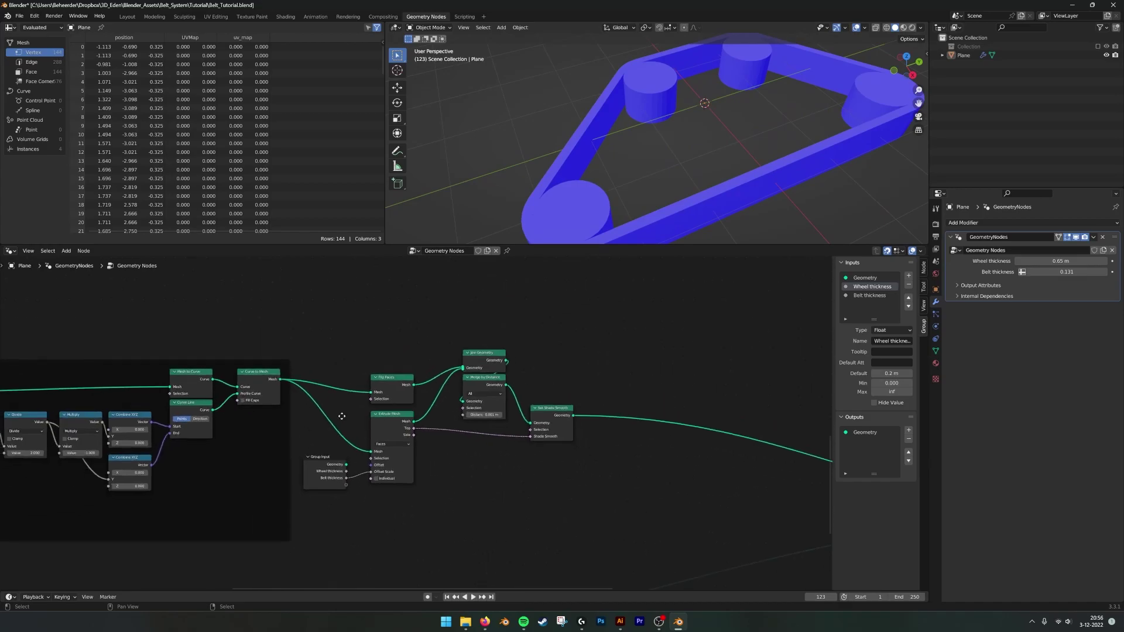
Add a Set Shade Smooth node between the Cylinder and Instance on Points nodes in the Wheels frame
{"action": "middle_click_drag", "start_coordinate": [318, 426], "coordinate": [686, 272]}
{"action": "middle_click_drag", "start_coordinate": [548, 446], "coordinate": [493, 339]}
{"action": "scroll", "coordinate": [477, 398], "scroll_direction": "up", "scroll_amount": 6}
{"action": "key", "text": "shift+a"}
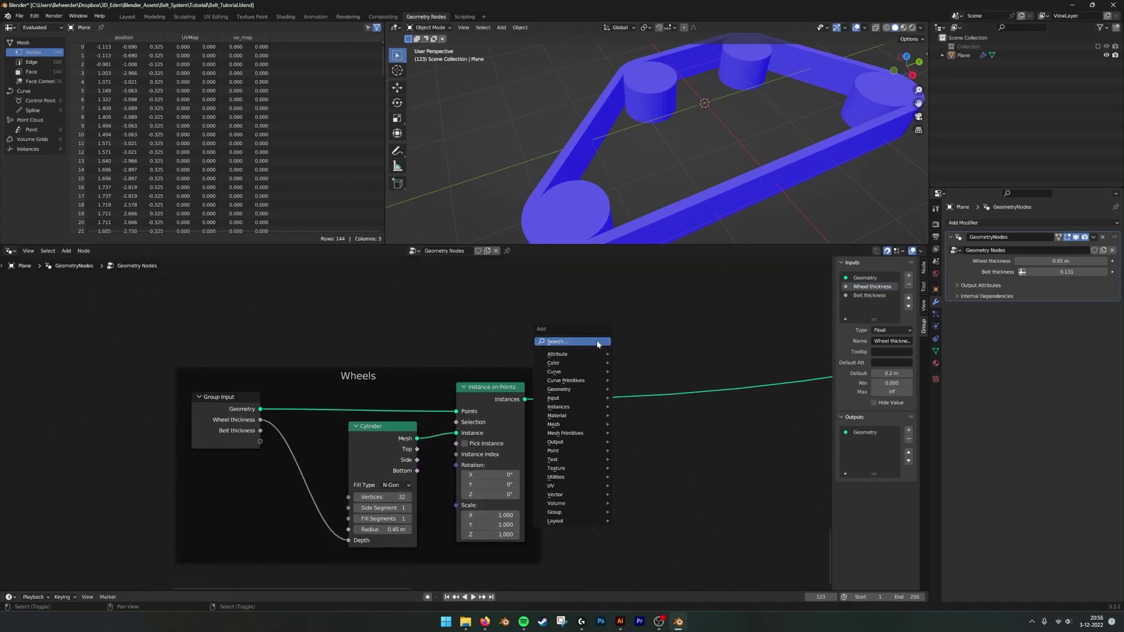
{"action": "left_click", "coordinate": [597, 343]}
{"action": "type", "text": "set smoo"}
{"action": "key", "text": "Return"}
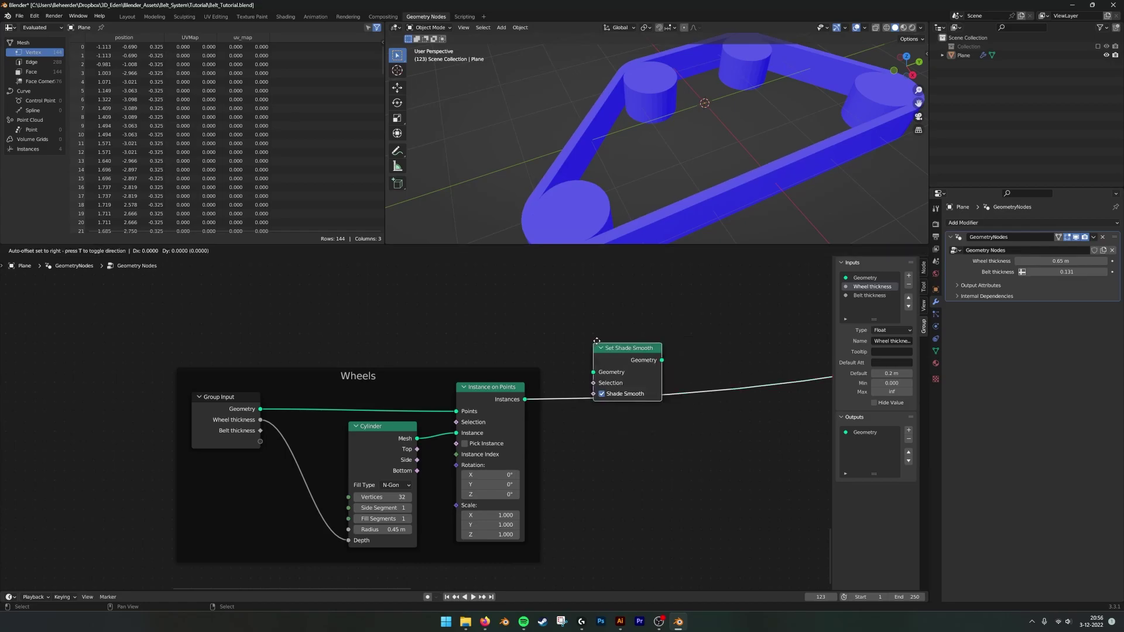
{"action": "left_click", "coordinate": [352, 322]}
{"action": "left_click_drag", "start_coordinate": [363, 427], "coordinate": [199, 429]}
{"action": "left_click_drag", "start_coordinate": [386, 312], "coordinate": [366, 443]}
Try using the Cylinder's Top output as the Shade Smooth input of the wheels' Set Shade Smooth node
{"action": "left_click_drag", "start_coordinate": [270, 449], "coordinate": [320, 472]}
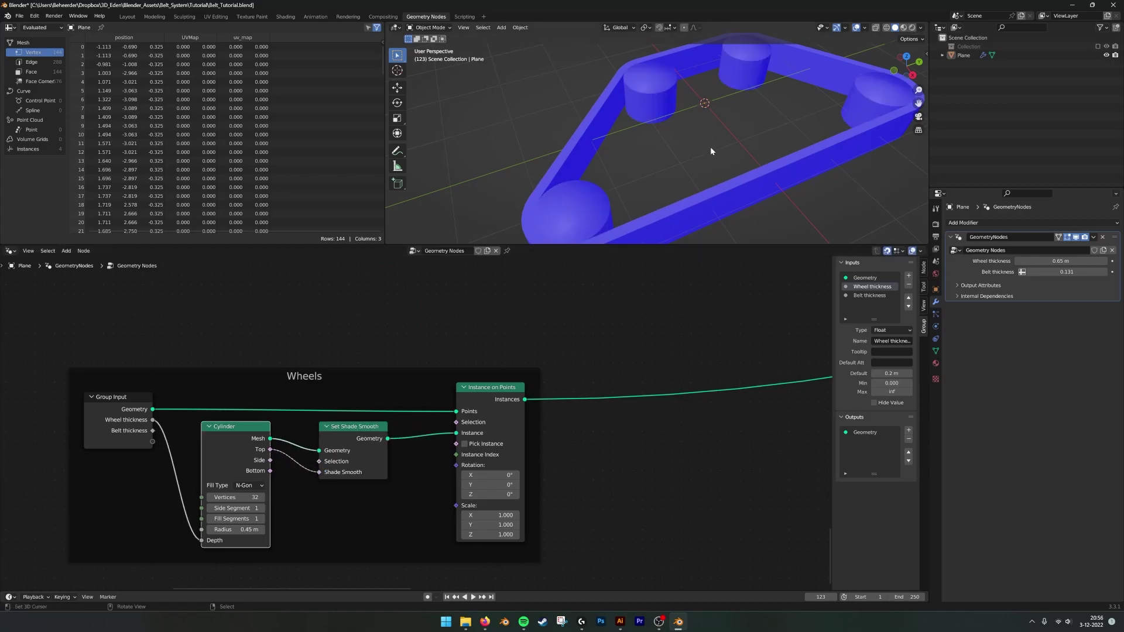
{"action": "scroll", "coordinate": [705, 149], "scroll_direction": "up", "scroll_amount": 3}
{"action": "mouse_move", "coordinate": [695, 151]}
{"action": "middle_mouse_down"}
{"action": "mouse_move", "coordinate": [714, 180]}
{"action": "mouse_move", "coordinate": [667, 164]}
{"action": "mouse_move", "coordinate": [687, 158]}
{"action": "middle_mouse_up"}
{"action": "scroll", "coordinate": [687, 158], "scroll_direction": "up", "scroll_amount": 3}
Link the Cylinder's Side output to the Shade Smooth input of the wheels' Set Shade Smooth node
{"action": "mouse_move", "coordinate": [275, 462]}
{"action": "left_mouse_down"}
{"action": "mouse_move", "coordinate": [320, 473]}
{"action": "mouse_move", "coordinate": [319, 463]}
{"action": "mouse_move", "coordinate": [318, 474]}
{"action": "left_mouse_up"}
{"action": "middle_click_drag", "start_coordinate": [644, 194], "coordinate": [700, 144]}
{"action": "scroll", "coordinate": [691, 153], "scroll_direction": "up", "scroll_amount": 3}
{"action": "scroll", "coordinate": [664, 167], "scroll_direction": "down", "scroll_amount": 4}
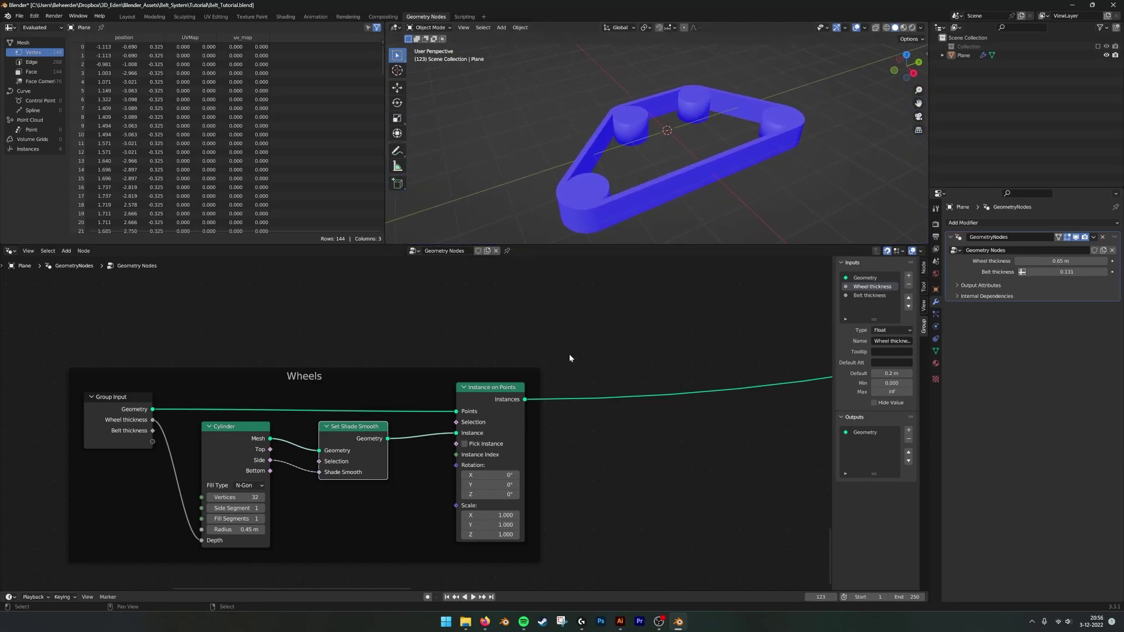
Add a Resample Curve node fed by the Mesh to Curve node's Curve output and set its mode to Length
{"action": "scroll", "coordinate": [571, 353], "scroll_direction": "down", "scroll_amount": 7}
{"action": "middle_click_drag", "start_coordinate": [545, 328], "coordinate": [281, 586]}
{"action": "middle_click_drag", "start_coordinate": [493, 342], "coordinate": [502, 364]}
{"action": "middle_click_drag", "start_coordinate": [318, 361], "coordinate": [516, 366]}
{"action": "scroll", "coordinate": [515, 367], "scroll_direction": "up", "scroll_amount": 1}
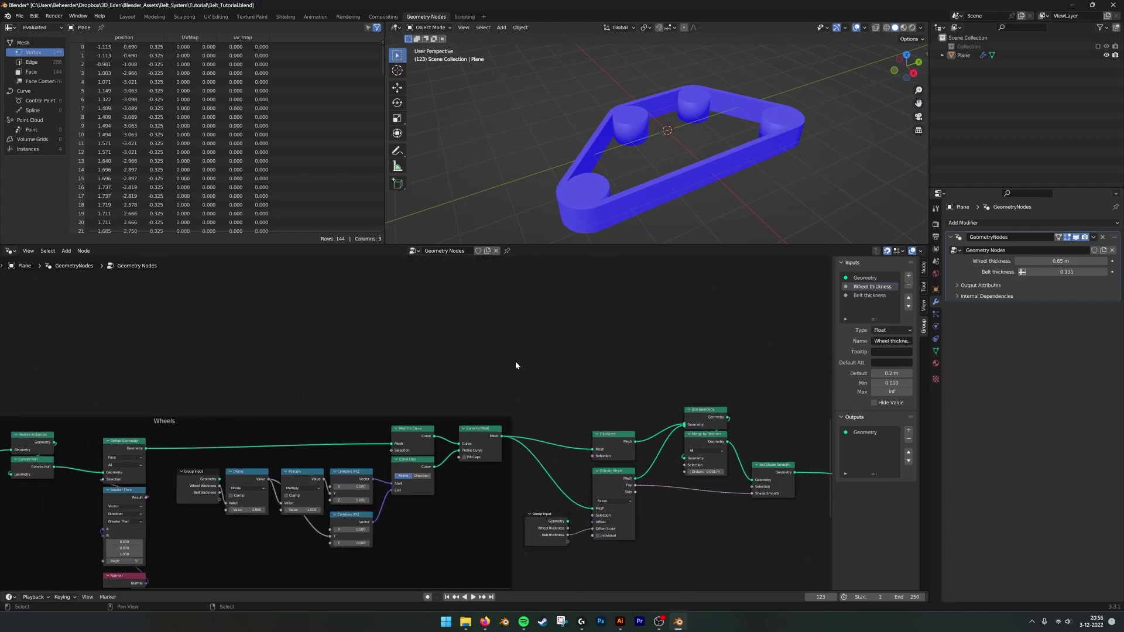
{"action": "middle_click_drag", "start_coordinate": [516, 365], "coordinate": [288, 429]}
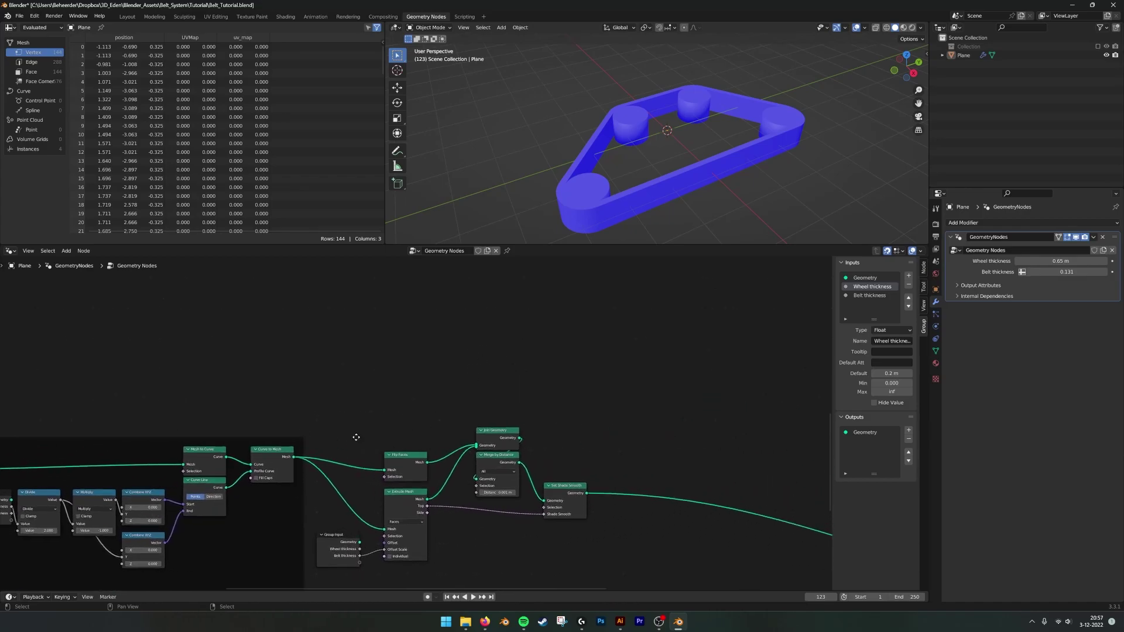
{"action": "scroll", "coordinate": [356, 437], "scroll_direction": "up", "scroll_amount": 1}
{"action": "middle_click_drag", "start_coordinate": [373, 435], "coordinate": [392, 442]}
{"action": "scroll", "coordinate": [392, 441], "scroll_direction": "up", "scroll_amount": 2}
{"action": "middle_click_drag", "start_coordinate": [221, 474], "coordinate": [319, 471]}
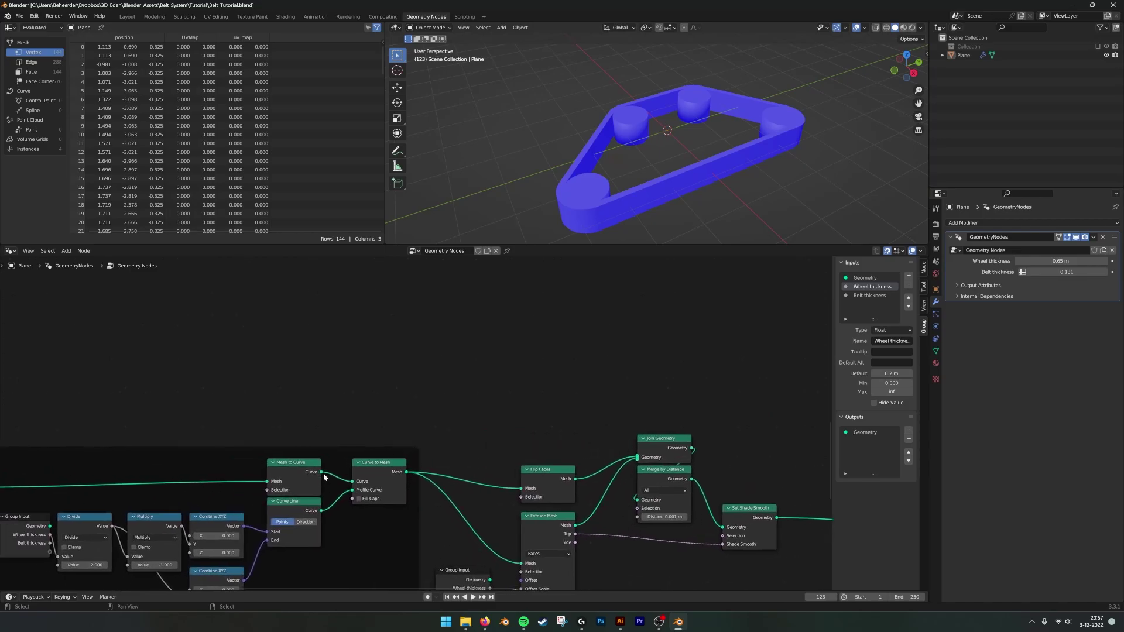
{"action": "left_click_drag", "start_coordinate": [322, 475], "coordinate": [425, 341]}
{"action": "type", "text": "re"}
{"action": "key", "text": "BackSpace"}
{"action": "key", "text": "BackSpace"}
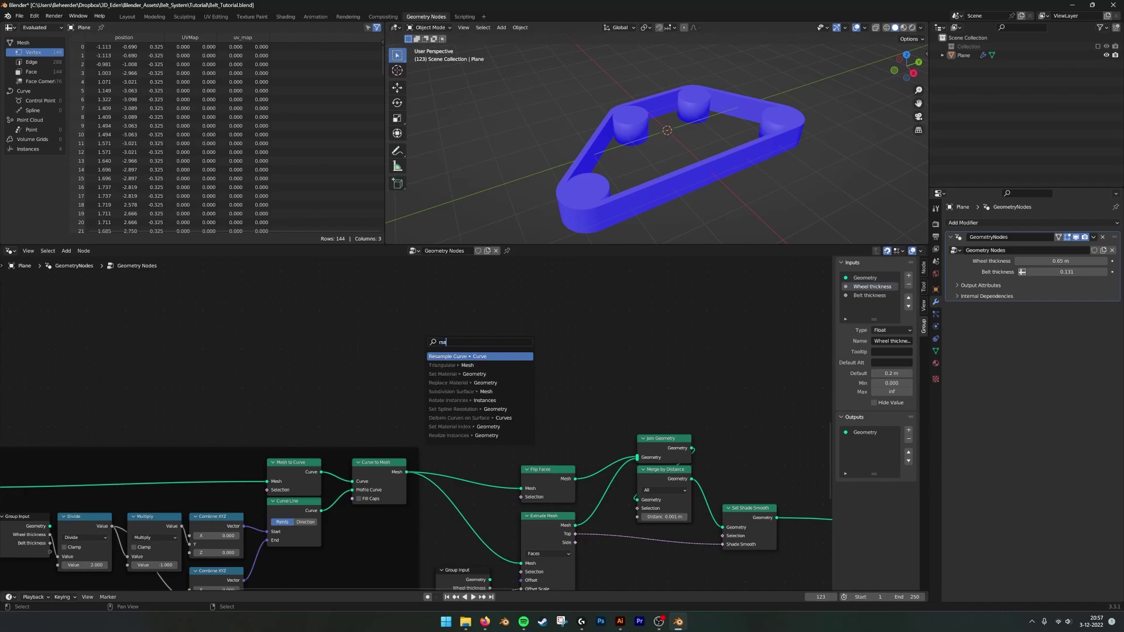
{"action": "type", "text": "resamp"}
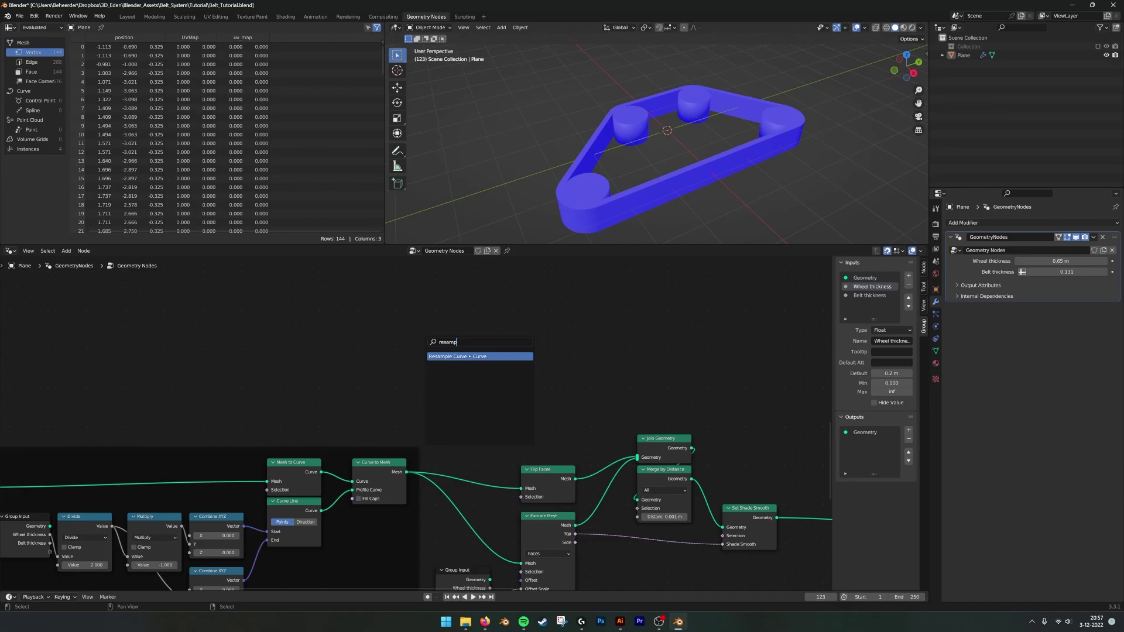
{"action": "key", "text": "Return"}
{"action": "left_click", "coordinate": [419, 315]}
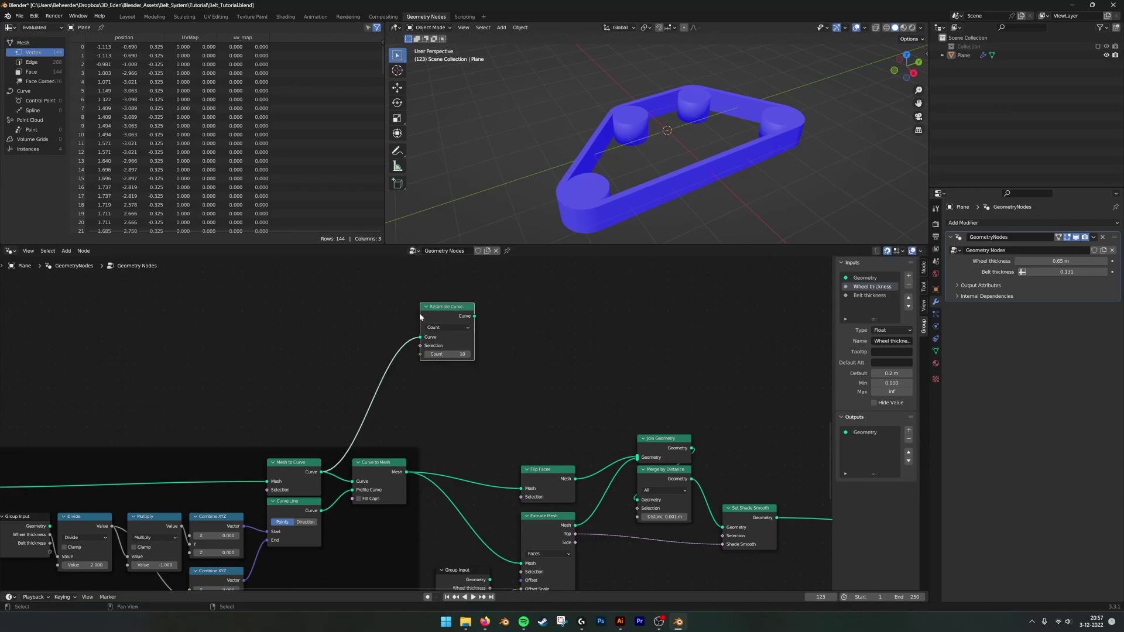
{"action": "left_click", "coordinate": [456, 355]}
Add an Instance on Points node with the resampled curve as its Points, and route its instances into the tree's final geometry
{"action": "scroll", "coordinate": [571, 413], "scroll_direction": "down", "scroll_amount": 4}
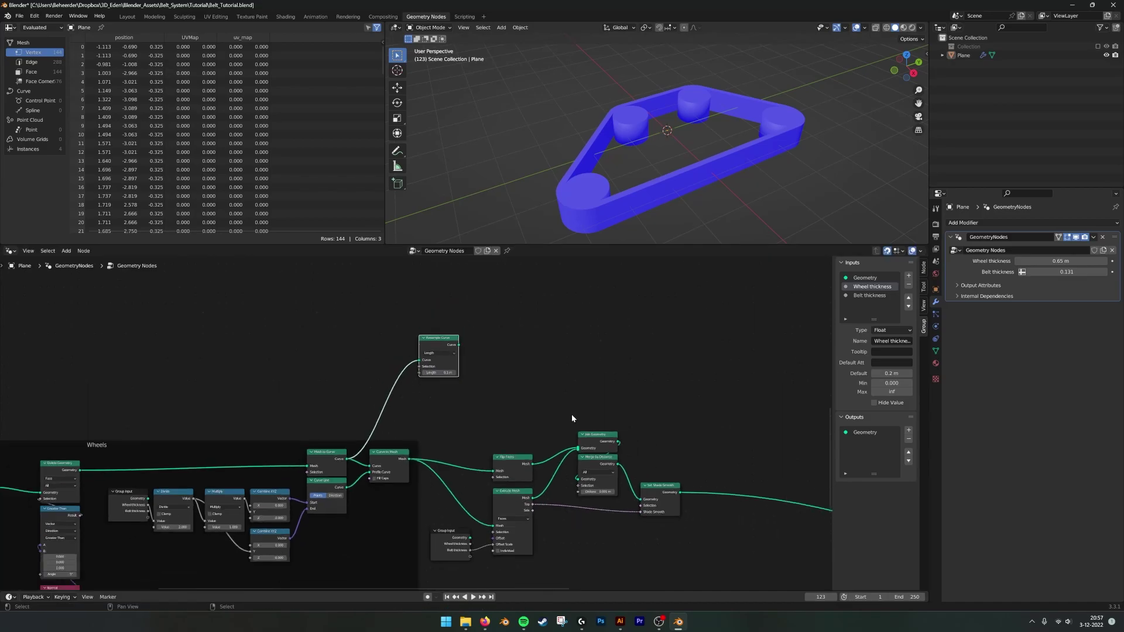
{"action": "middle_click_drag", "start_coordinate": [614, 381], "coordinate": [469, 436]}
{"action": "scroll", "coordinate": [469, 434], "scroll_direction": "up", "scroll_amount": 3}
{"action": "key", "text": "shift+a"}
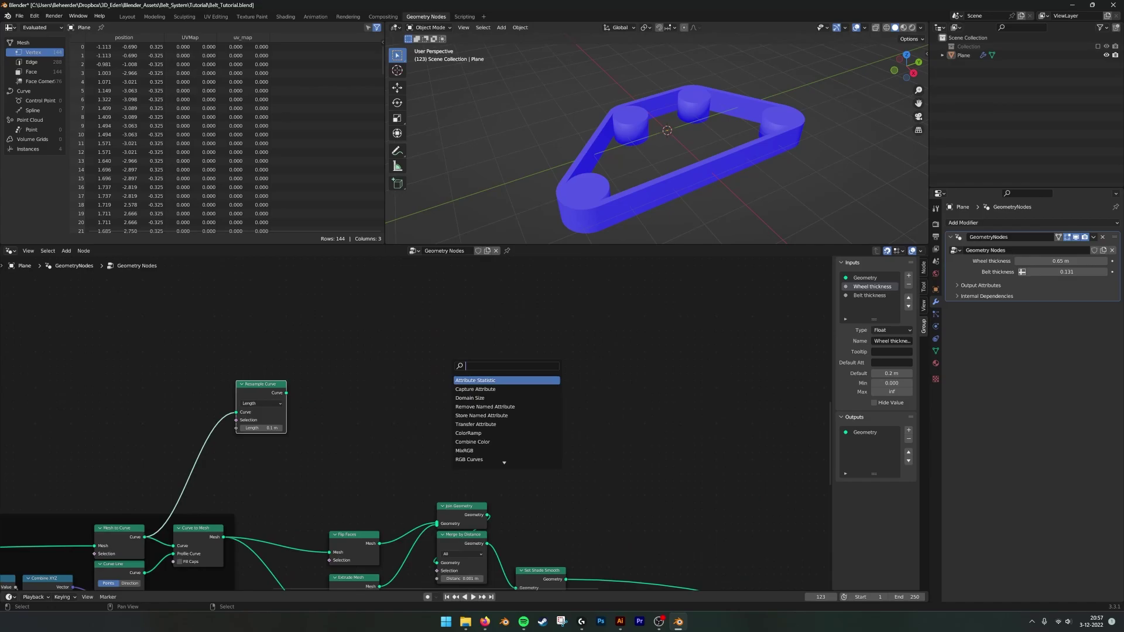
{"action": "type", "text": "inst"}
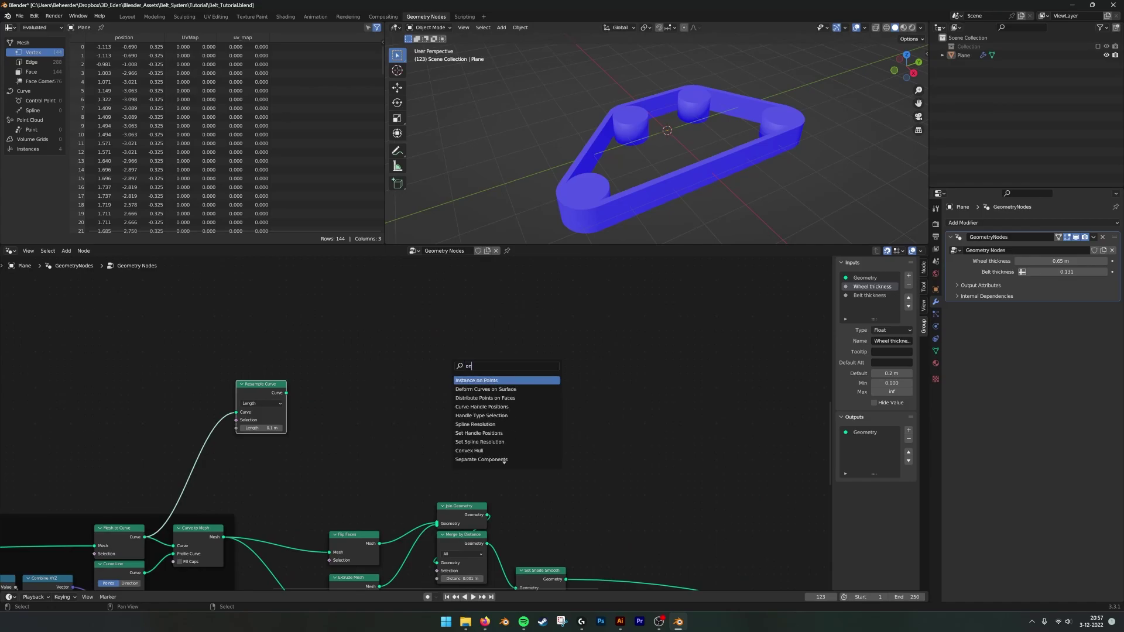
{"action": "key", "text": "Return"}
{"action": "left_click", "coordinate": [443, 303]}
{"action": "left_click_drag", "start_coordinate": [283, 397], "coordinate": [443, 330]}
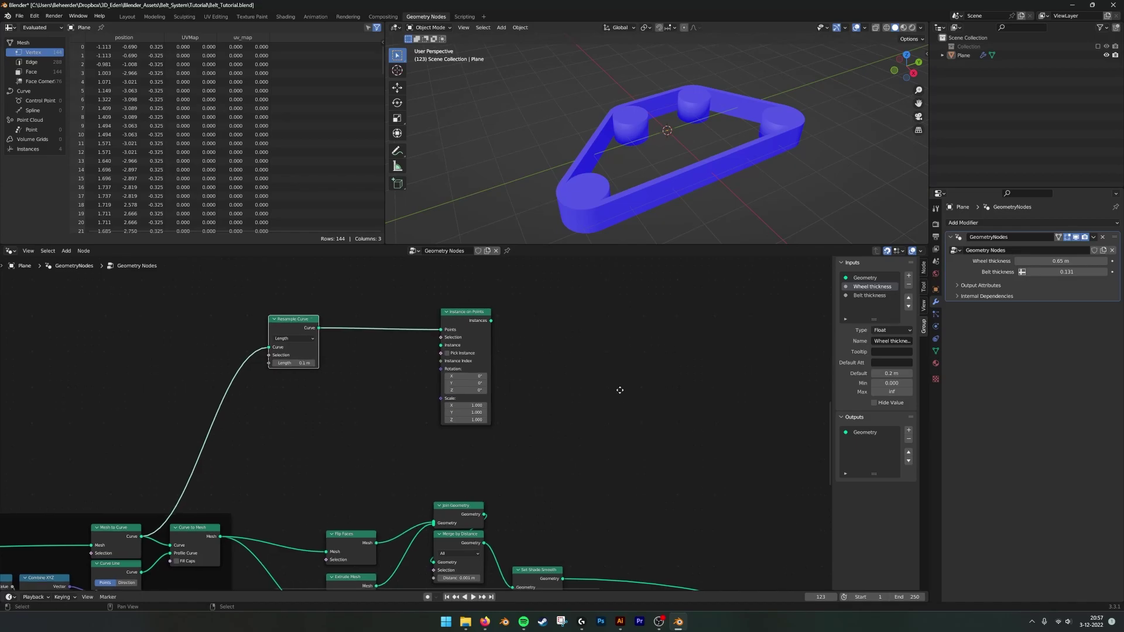
{"action": "scroll", "coordinate": [424, 395], "scroll_direction": "down", "scroll_amount": 3}
{"action": "left_click_drag", "start_coordinate": [224, 311], "coordinate": [666, 544]}
Add a Cube node below Resample Curve and link its Mesh output to the Instance input of Instance on Points
{"action": "middle_click_drag", "start_coordinate": [315, 364], "coordinate": [548, 398]}
{"action": "scroll", "coordinate": [534, 416], "scroll_direction": "up", "scroll_amount": 7}
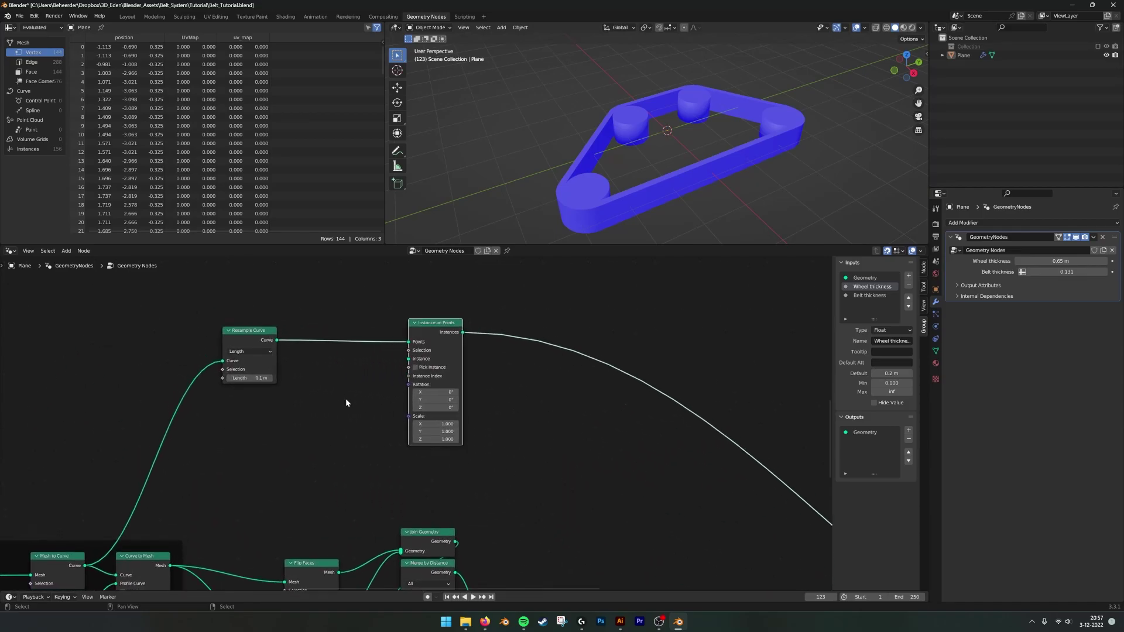
{"action": "key", "text": "shift+a"}
{"action": "left_click", "coordinate": [342, 401]}
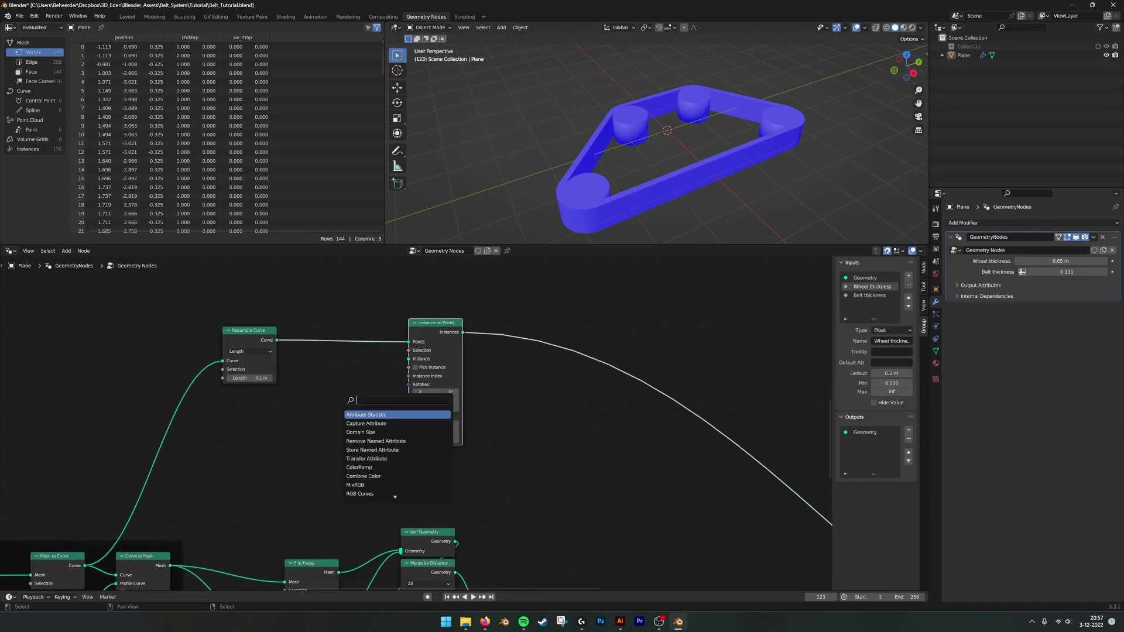
{"action": "type", "text": "cube"}
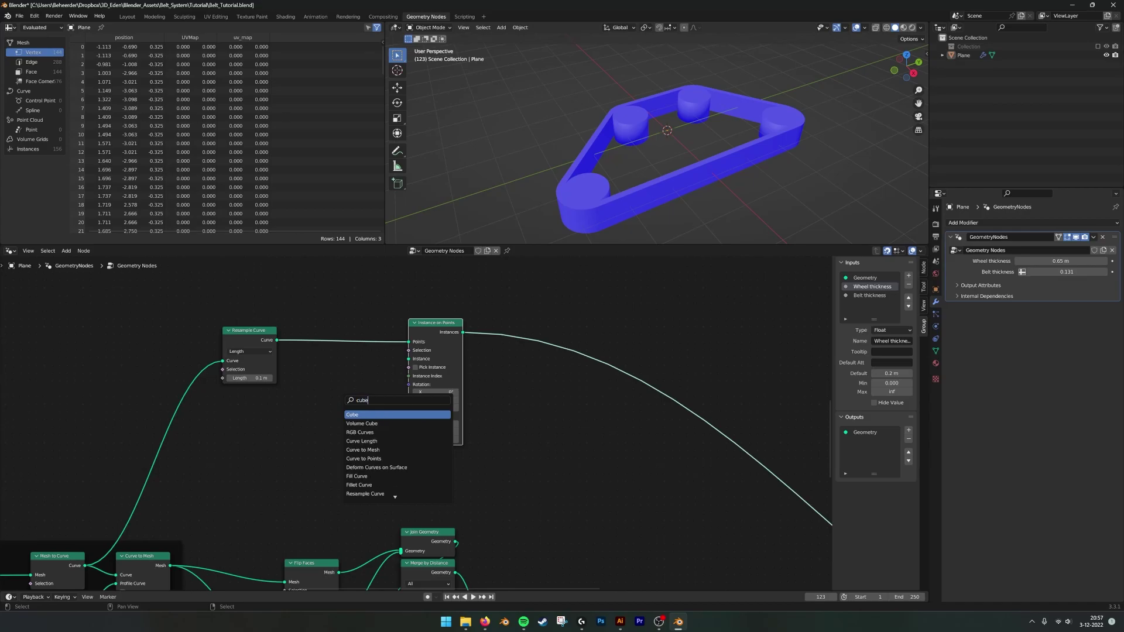
{"action": "key", "text": "Return"}
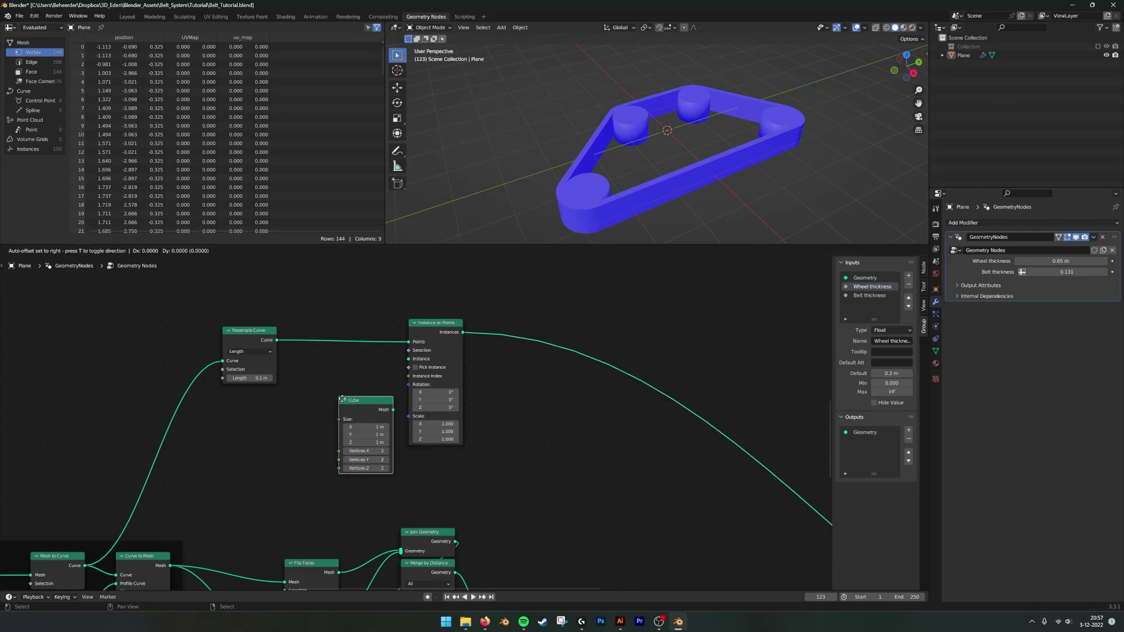
{"action": "left_click", "coordinate": [312, 392]}
{"action": "left_click_drag", "start_coordinate": [361, 402], "coordinate": [399, 365]}
{"action": "left_click_drag", "start_coordinate": [340, 394], "coordinate": [255, 394]}
Set the Resample Curve node's length to 0.5 m
{"action": "scroll", "coordinate": [363, 395], "scroll_direction": "up", "scroll_amount": 1}
{"action": "middle_click_drag", "start_coordinate": [359, 399], "coordinate": [496, 404]}
{"action": "left_click", "coordinate": [374, 384]}
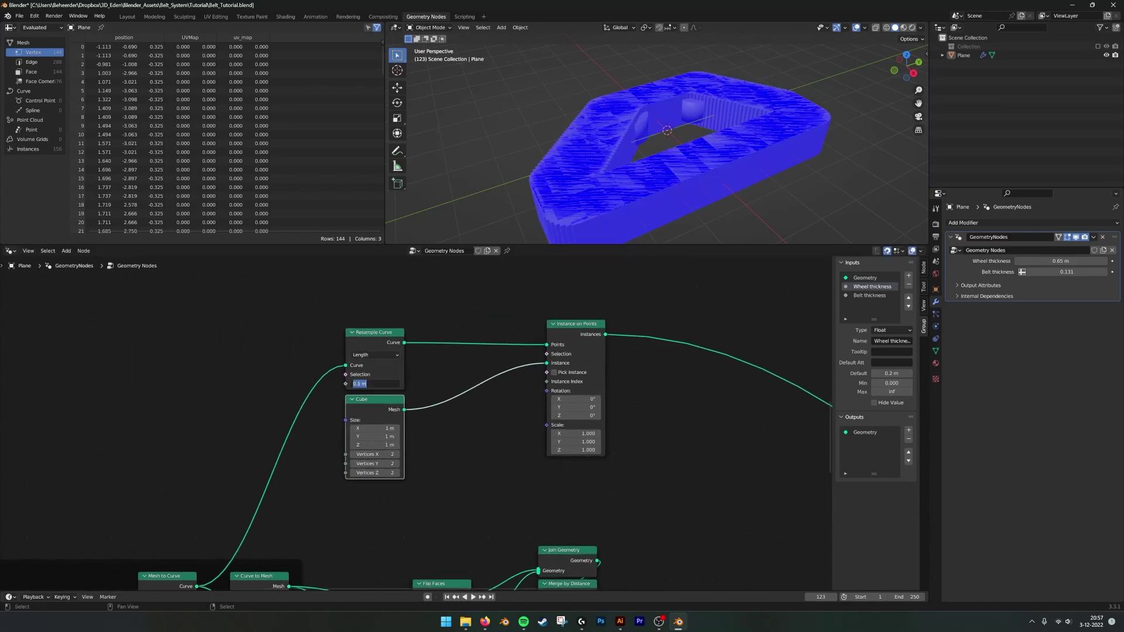
{"action": "type", "text": "0.5"}
{"action": "key", "text": "Return"}
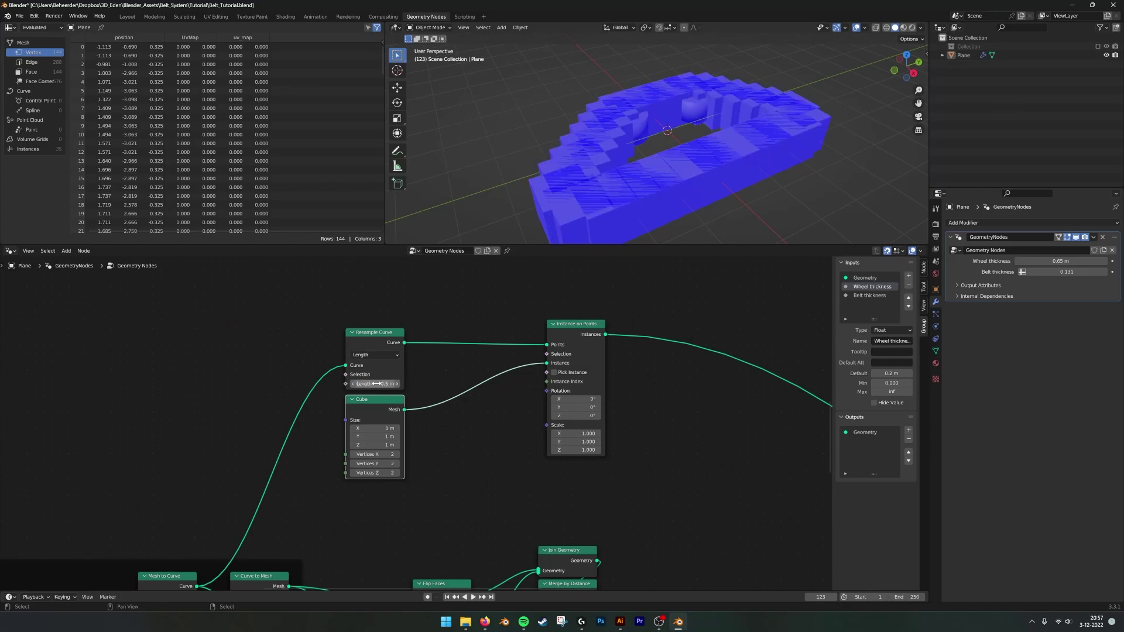
Set the Cube node's X, Y and Z size to 0.1 m
{"action": "scroll", "coordinate": [469, 430], "scroll_direction": "up", "scroll_amount": 1}
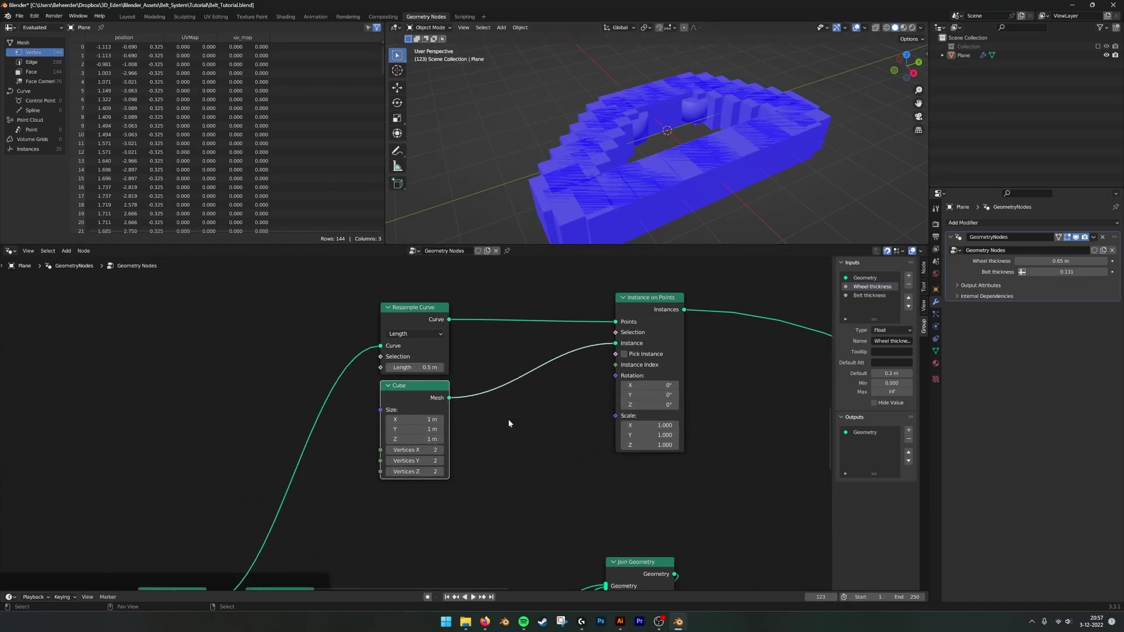
{"action": "left_click_drag", "start_coordinate": [422, 420], "coordinate": [422, 439]}
{"action": "type", "text": ","}
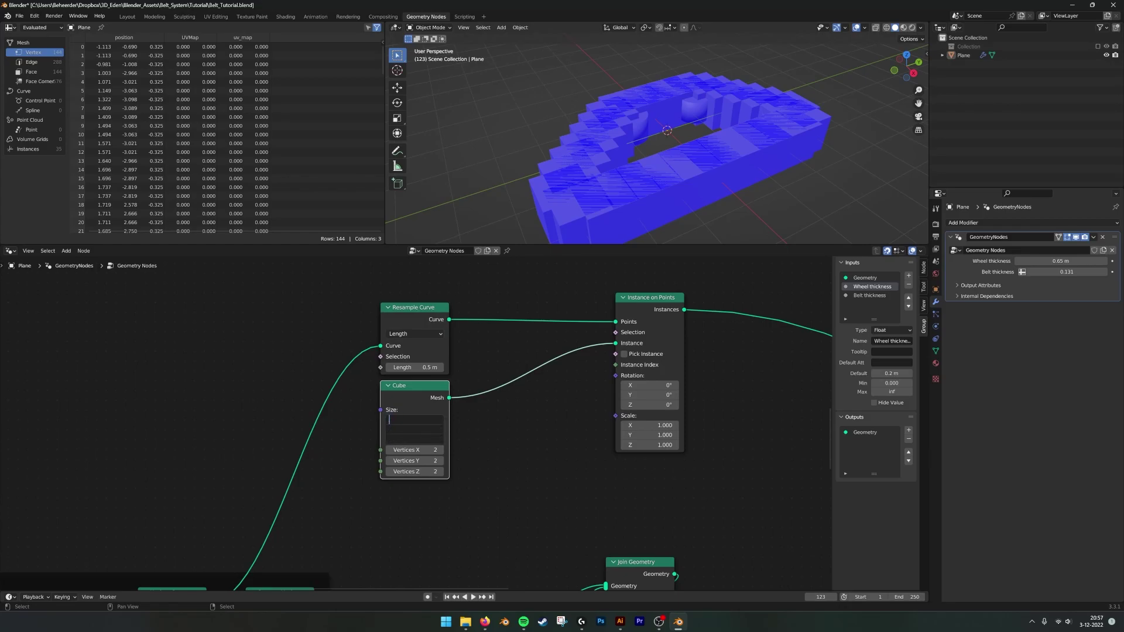
{"action": "type", "text": "0.1"}
{"action": "key", "text": "Return"}
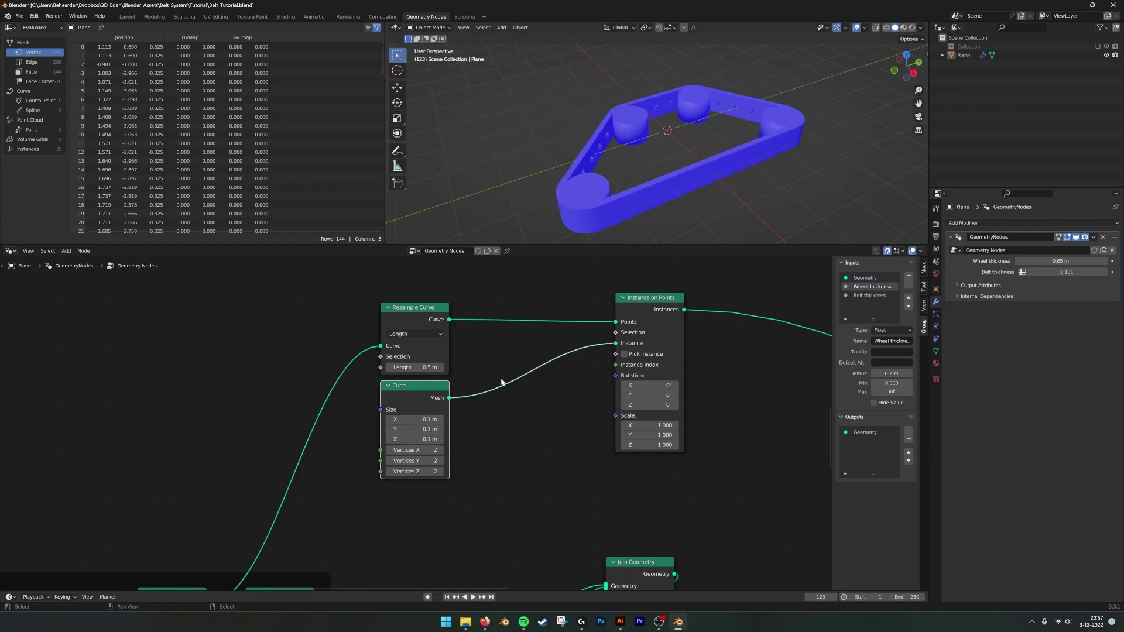
Increase the Cube node's size to 0.31 m in Y and 0.81 m in Z
{"action": "scroll", "coordinate": [413, 432], "scroll_direction": "up", "scroll_amount": 1}
{"action": "left_click_drag", "start_coordinate": [416, 432], "coordinate": [455, 441], "text": "shift"}
{"action": "middle_click_drag", "start_coordinate": [803, 108], "coordinate": [683, 178]}
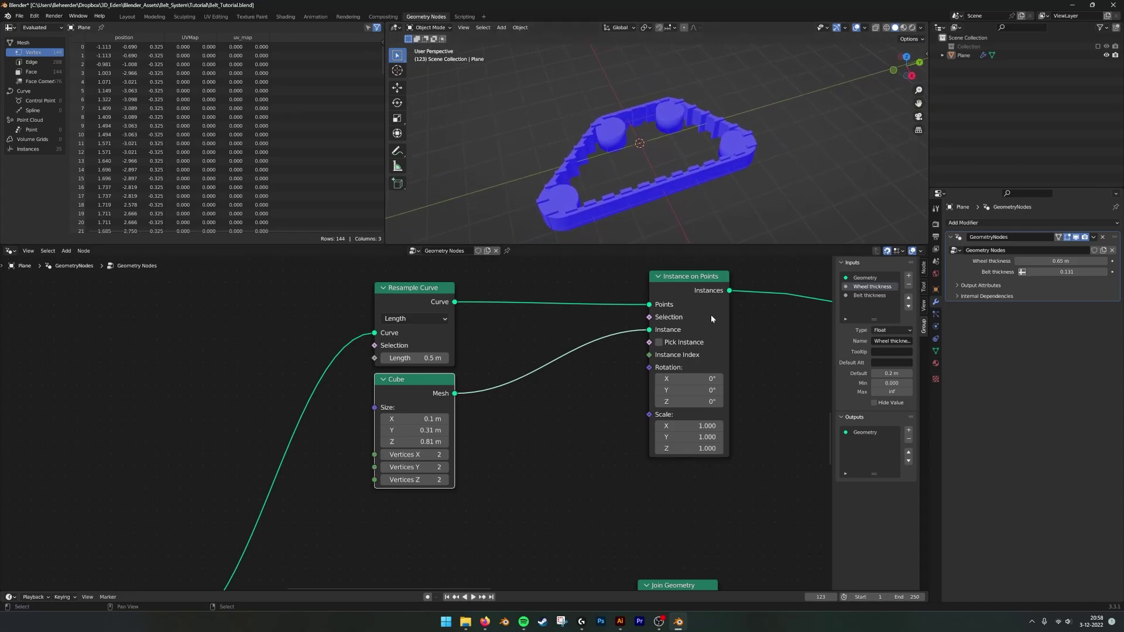
Move the Instance on Points node farther away from Resample Curve and Cube, and open the search for a new node
{"action": "middle_click_drag", "start_coordinate": [711, 311], "coordinate": [561, 323]}
{"action": "scroll", "coordinate": [561, 326], "scroll_direction": "down", "scroll_amount": 2}
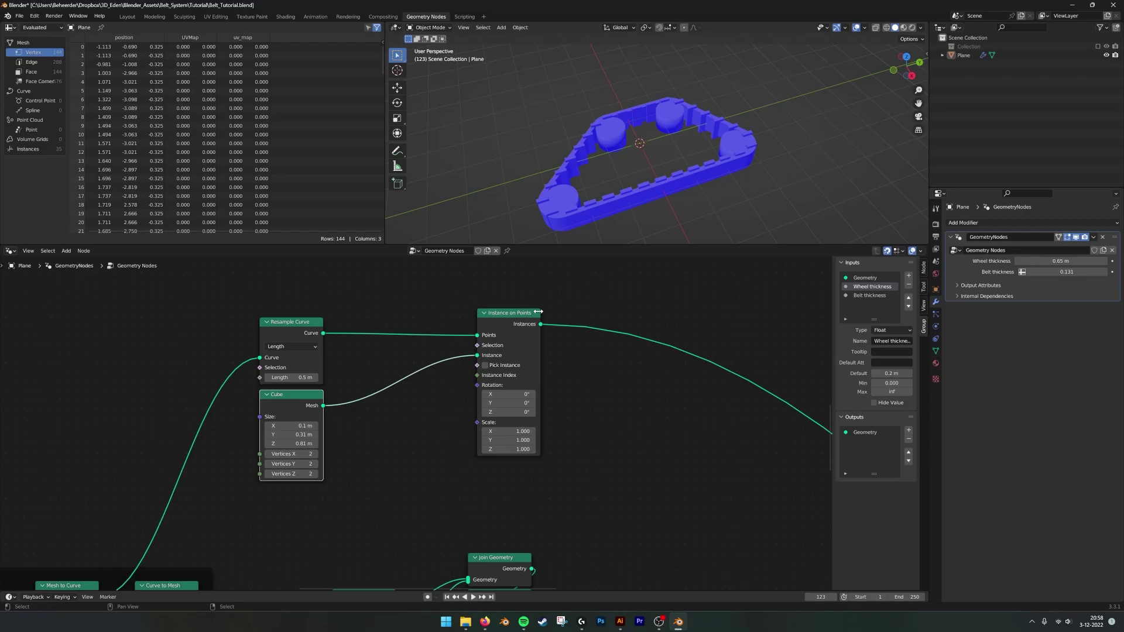
{"action": "middle_click_drag", "start_coordinate": [537, 312], "coordinate": [378, 443]}
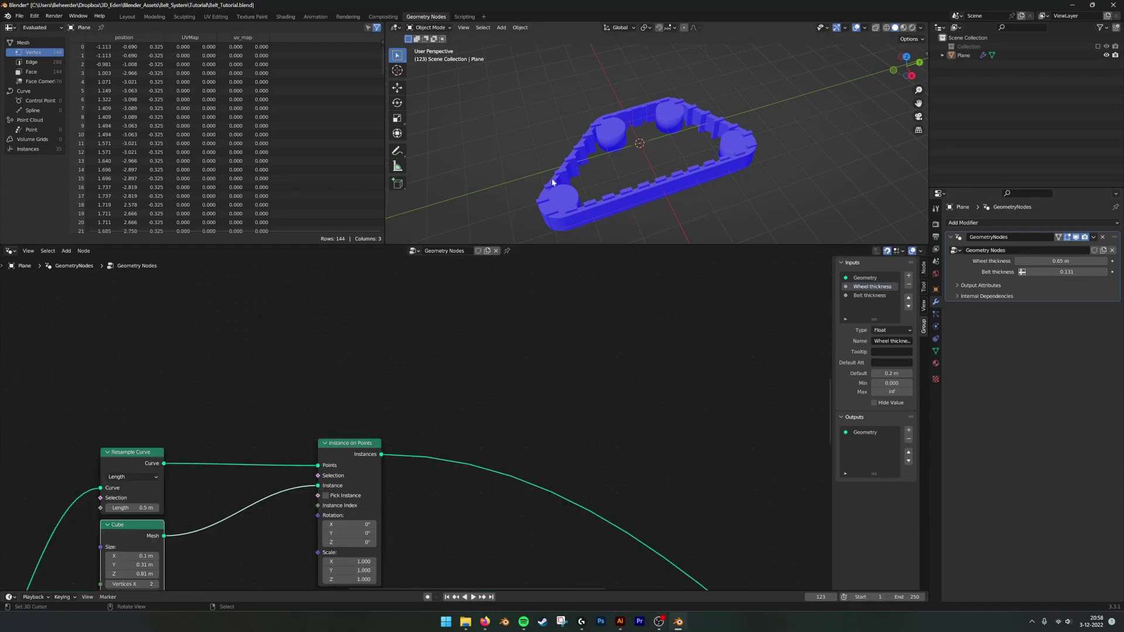
{"action": "middle_click_drag", "start_coordinate": [452, 346], "coordinate": [649, 354]}
{"action": "scroll", "coordinate": [518, 416], "scroll_direction": "down", "scroll_amount": 1}
{"action": "left_click", "coordinate": [518, 418]}
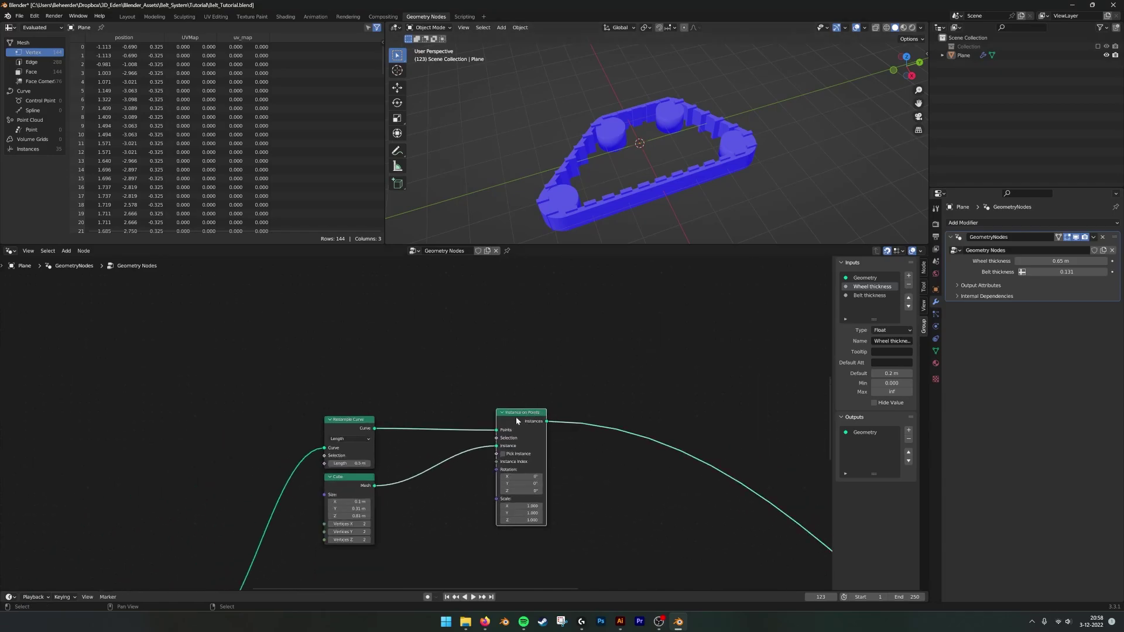
{"action": "left_click_drag", "start_coordinate": [518, 417], "coordinate": [661, 445]}
{"action": "key", "text": "shift+a"}
{"action": "left_click", "coordinate": [625, 359]}
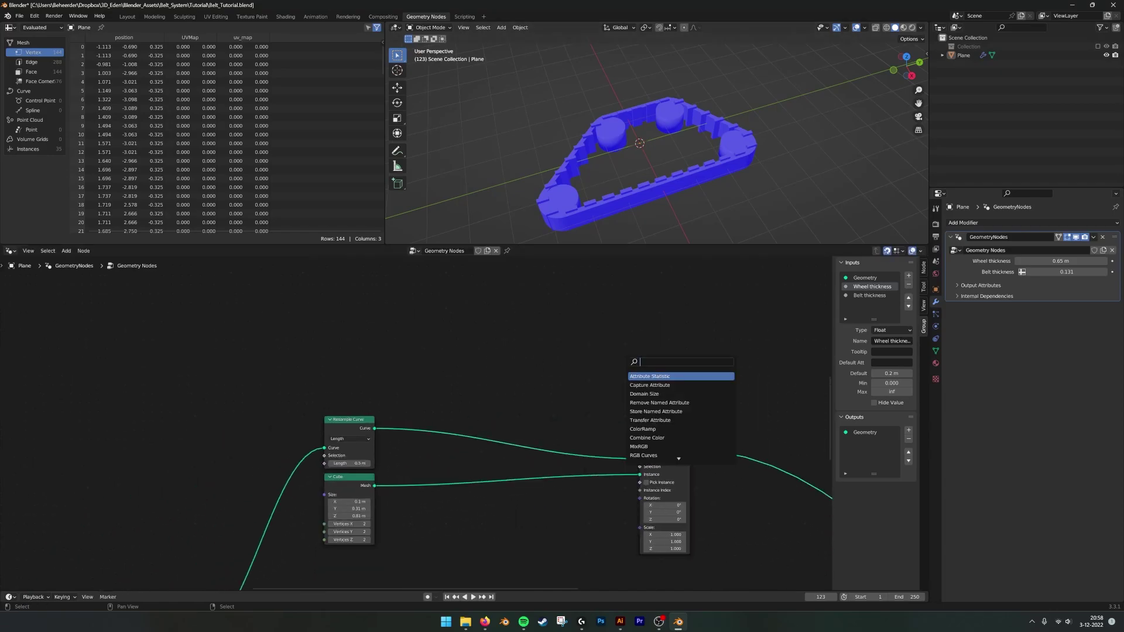
{"action": "type", "text": "curve par"}
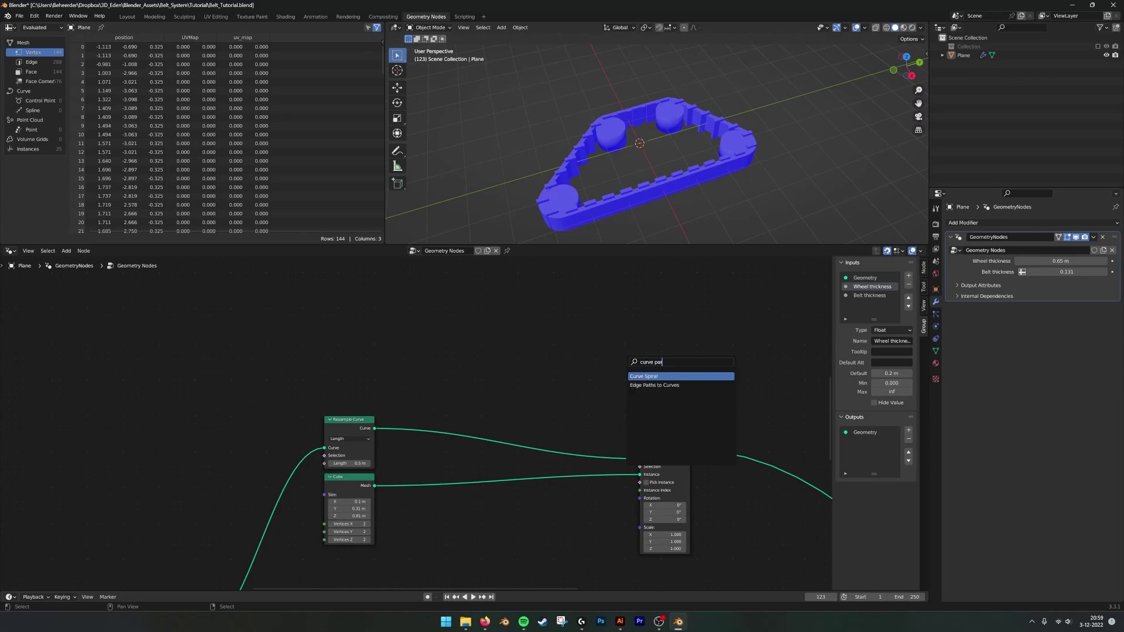
{"action": "key", "text": "BackSpace"}
{"action": "key", "text": "BackSpace"}
{"action": "key", "text": "BackSpace"}
{"action": "key", "text": "BackSpace"}
{"action": "key", "text": "BackSpace"}
{"action": "key", "text": "BackSpace"}
{"action": "key", "text": "BackSpace"}
{"action": "key", "text": "BackSpace"}
{"action": "key", "text": "BackSpace"}
Add a Sample Curve node above the Instance on Points node
{"action": "type", "text": "sample cu"}
{"action": "key", "text": "Return"}
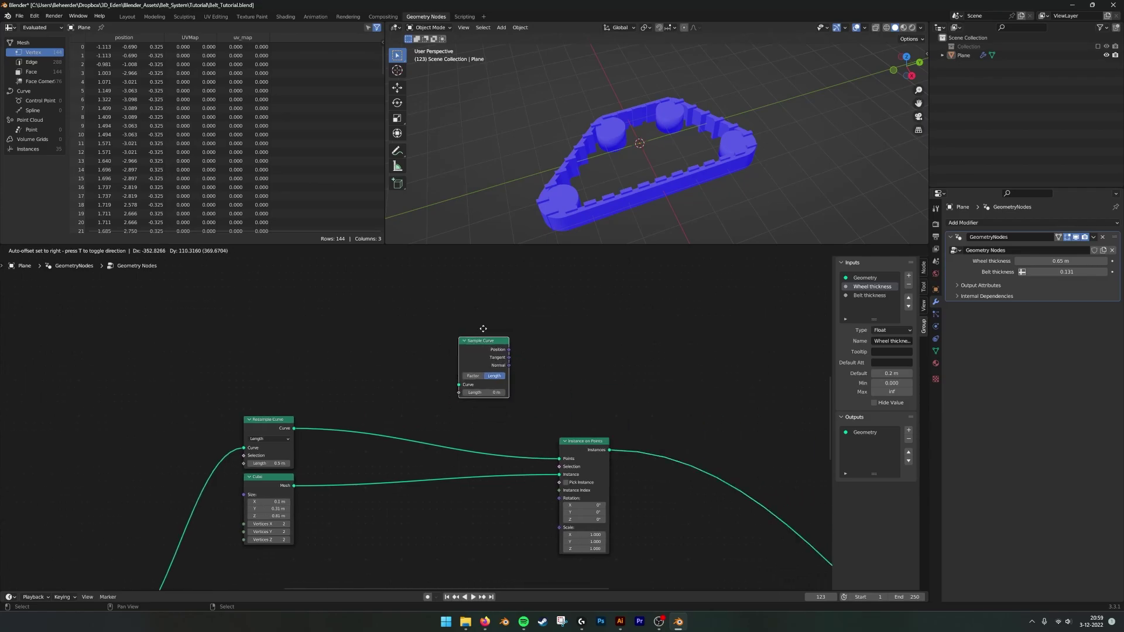
{"action": "left_click", "coordinate": [502, 331]}
{"action": "scroll", "coordinate": [412, 425], "scroll_direction": "up", "scroll_amount": 3}
{"action": "mouse_move", "coordinate": [446, 410]}
{"action": "middle_mouse_down"}
{"action": "mouse_move", "coordinate": [434, 414]}
{"action": "mouse_move", "coordinate": [434, 396]}
{"action": "middle_mouse_up"}
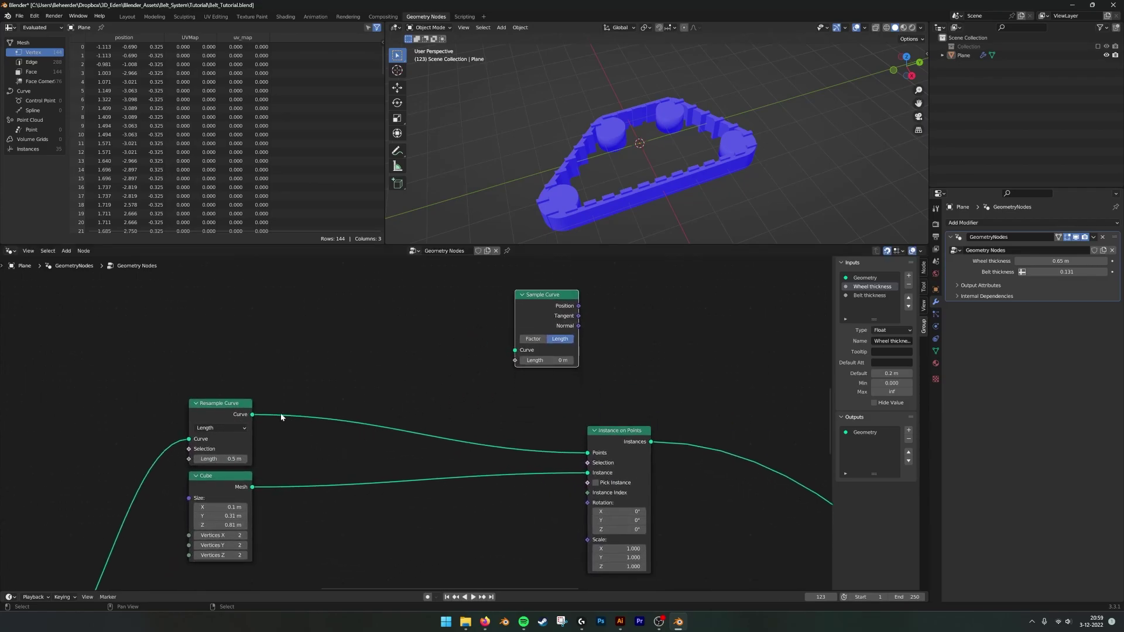
Feed the Resample Curve output into Sample Curve's Curve input, align the node above Instance on Points, and switch it to Factor mode
{"action": "left_click_drag", "start_coordinate": [253, 414], "coordinate": [515, 350]}
{"action": "left_click_drag", "start_coordinate": [556, 299], "coordinate": [629, 327]}
{"action": "middle_click_drag", "start_coordinate": [628, 326], "coordinate": [483, 339]}
{"action": "left_click", "coordinate": [462, 378]}
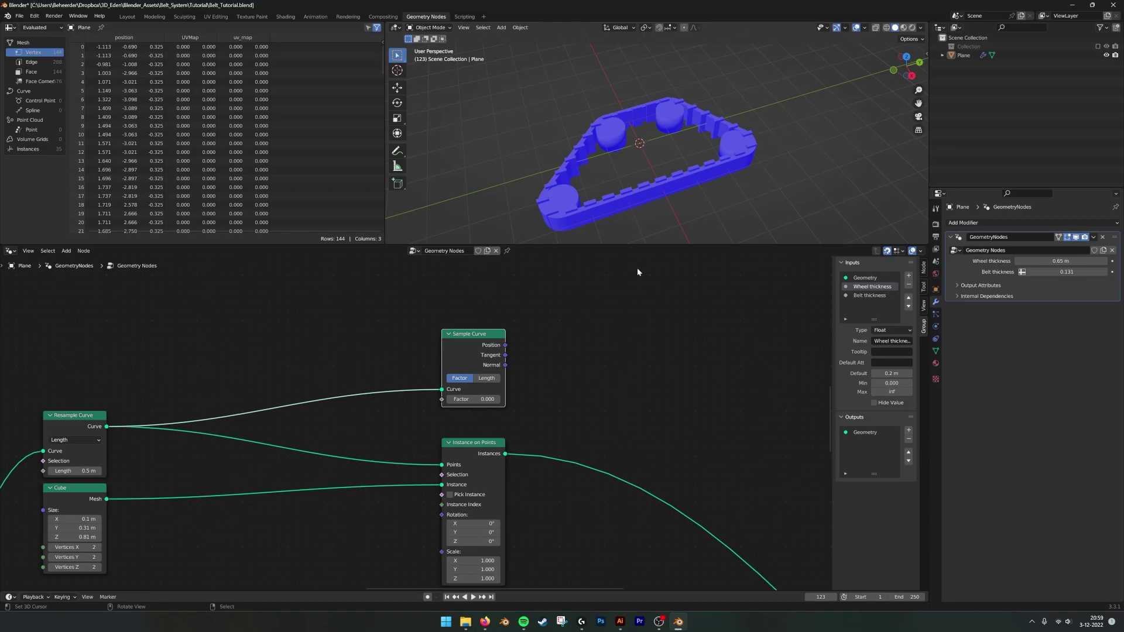
Add a Rotate Instances node on the link after Instance on Points and move it farther along to leave a gap
{"action": "middle_click_drag", "start_coordinate": [635, 353], "coordinate": [584, 346]}
{"action": "key", "text": "shift+a"}
{"action": "left_click", "coordinate": [565, 333]}
{"action": "type", "text": "rotare"}
{"action": "key", "text": "Down"}
{"action": "key", "text": "Down"}
{"action": "key", "text": "Return"}
{"action": "left_click", "coordinate": [600, 415]}
{"action": "left_click_drag", "start_coordinate": [606, 410], "coordinate": [732, 375]}
Insert a Set Position node on the link between Instance on Points and Rotate Instances
{"action": "left_click", "coordinate": [556, 318]}
{"action": "key", "text": "shift+a"}
{"action": "left_click", "coordinate": [556, 319]}
{"action": "type", "text": "set"}
{"action": "key", "text": "Down"}
{"action": "key", "text": "Return"}
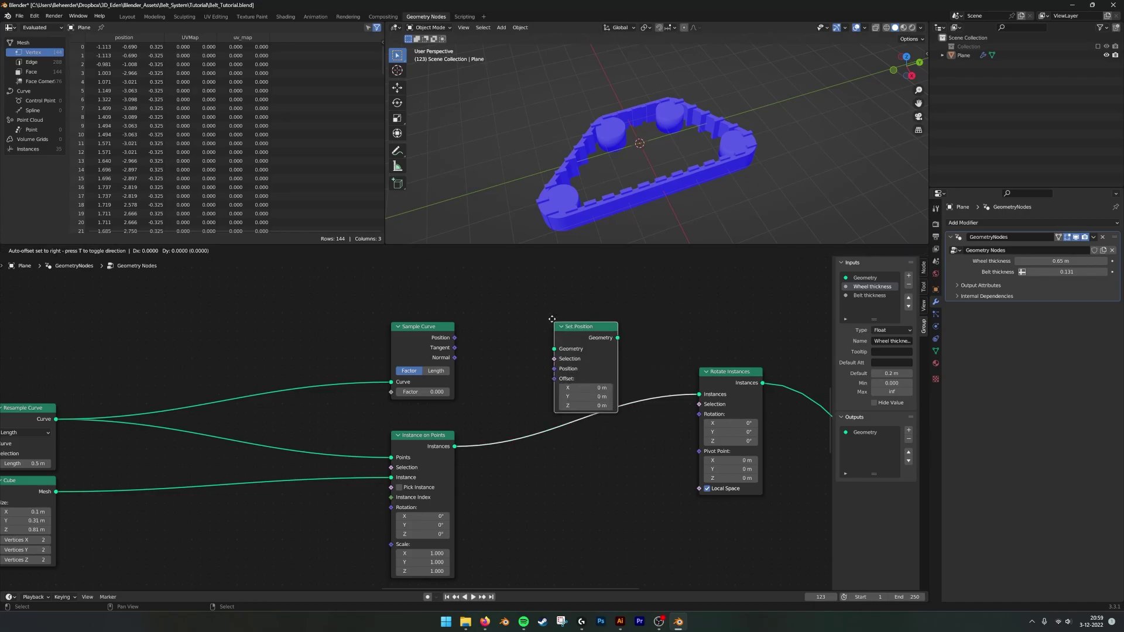
{"action": "left_click", "coordinate": [553, 367]}
{"action": "left_click_drag", "start_coordinate": [590, 377], "coordinate": [617, 387]}
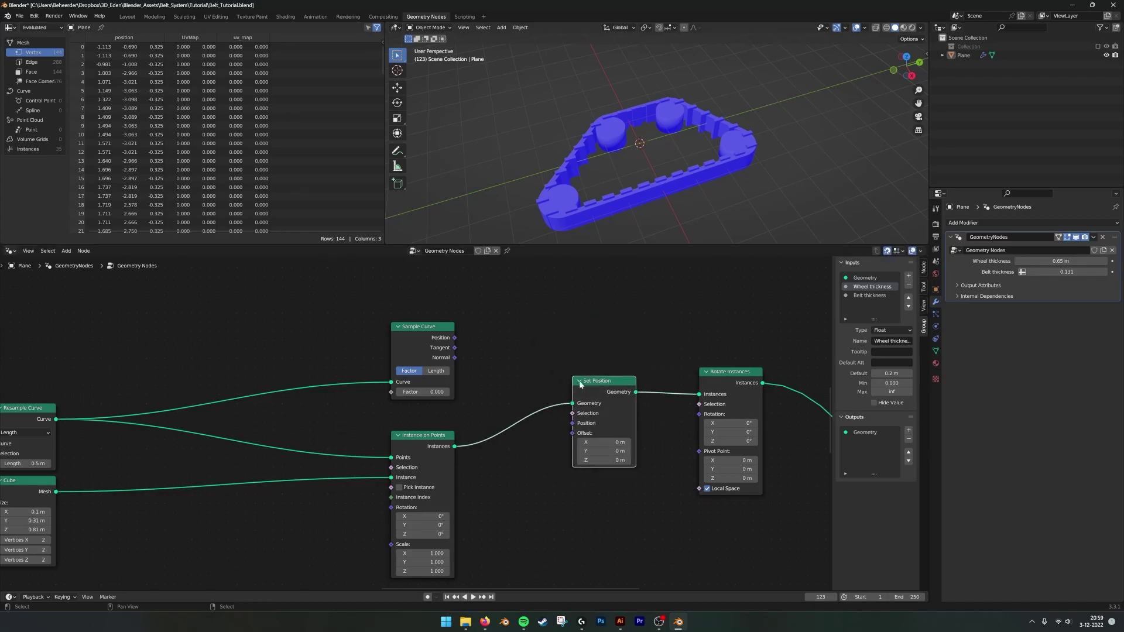
Connect Sample Curve's Position output to Set Position's Position input and try sliding the Sample Curve Factor
{"action": "middle_click_drag", "start_coordinate": [599, 427], "coordinate": [649, 416]}
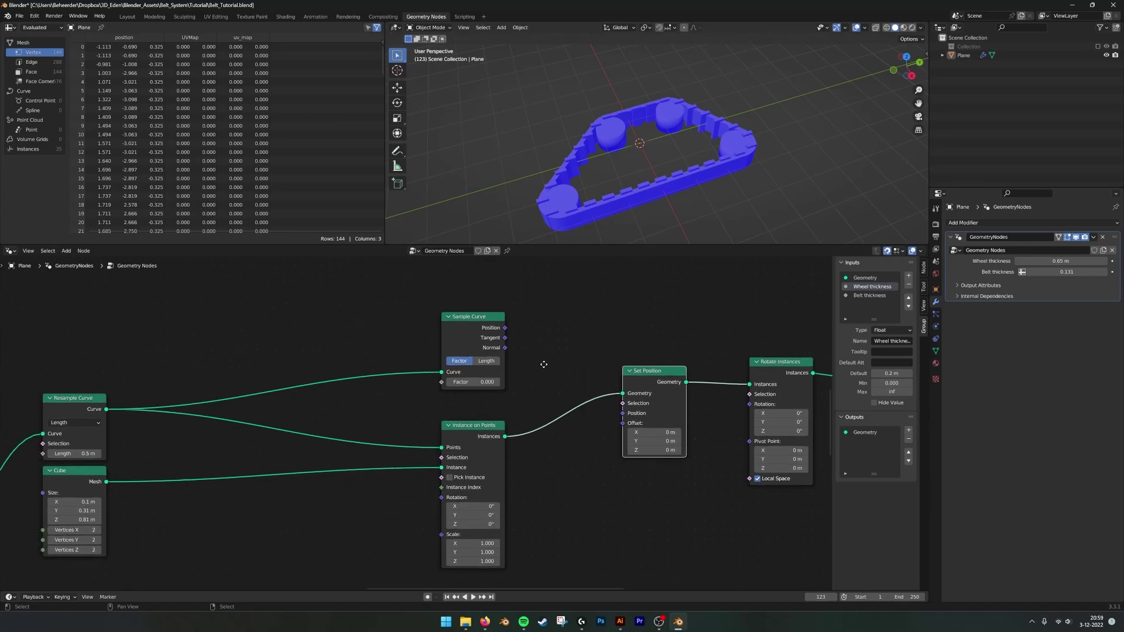
{"action": "left_click_drag", "start_coordinate": [506, 328], "coordinate": [623, 413]}
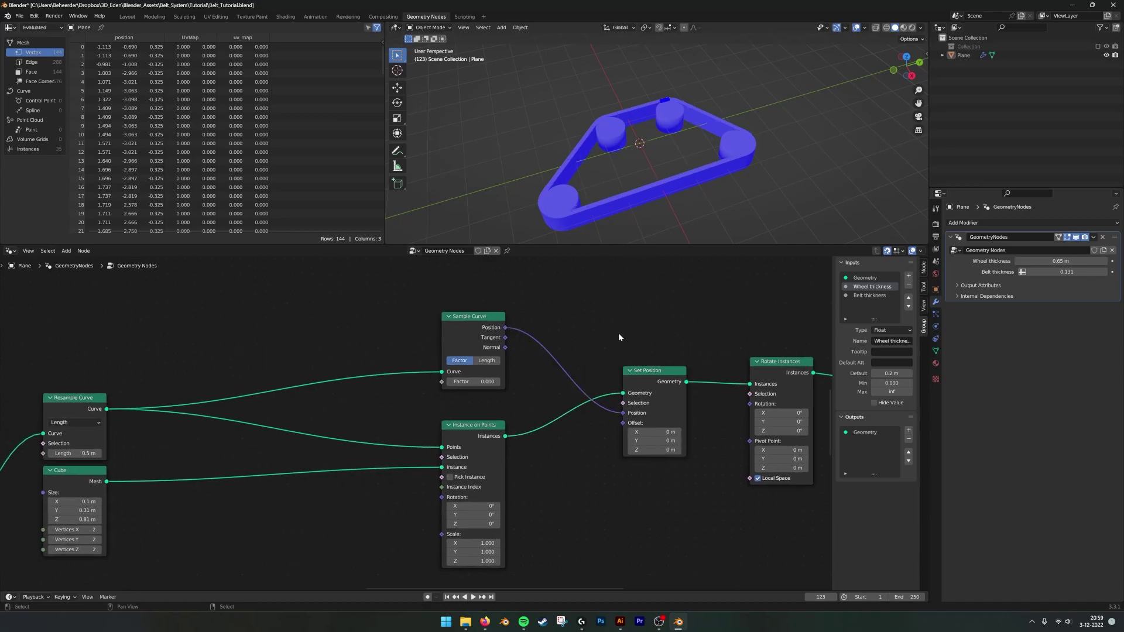
{"action": "middle_click_drag", "start_coordinate": [476, 382], "coordinate": [519, 386]}
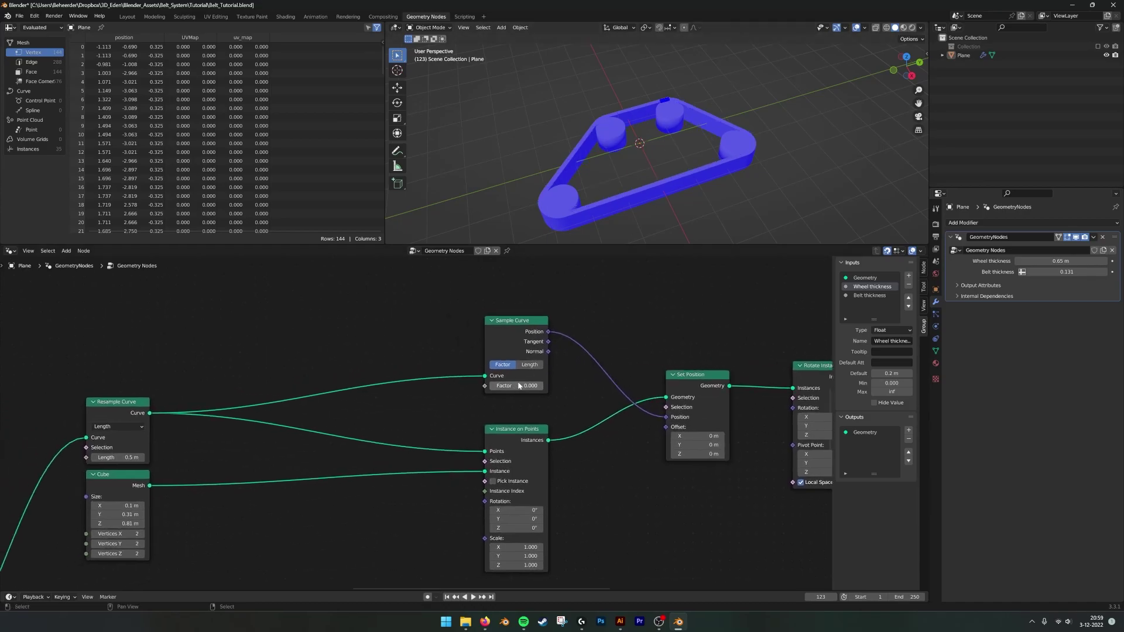
{"action": "mouse_move", "coordinate": [513, 387]}
{"action": "left_mouse_down"}
{"action": "mouse_move", "coordinate": [552, 386]}
{"action": "mouse_move", "coordinate": [490, 387]}
{"action": "left_mouse_up"}
{"action": "middle_click_drag", "start_coordinate": [598, 328], "coordinate": [502, 319]}
{"action": "left_click_drag", "start_coordinate": [515, 343], "coordinate": [516, 334]}
Add an Align Euler to Vector node below Set Position and duplicate it, placing the copy beside it
{"action": "key", "text": "shift+a"}
{"action": "left_click", "coordinate": [530, 299]}
{"action": "type", "text": "al"}
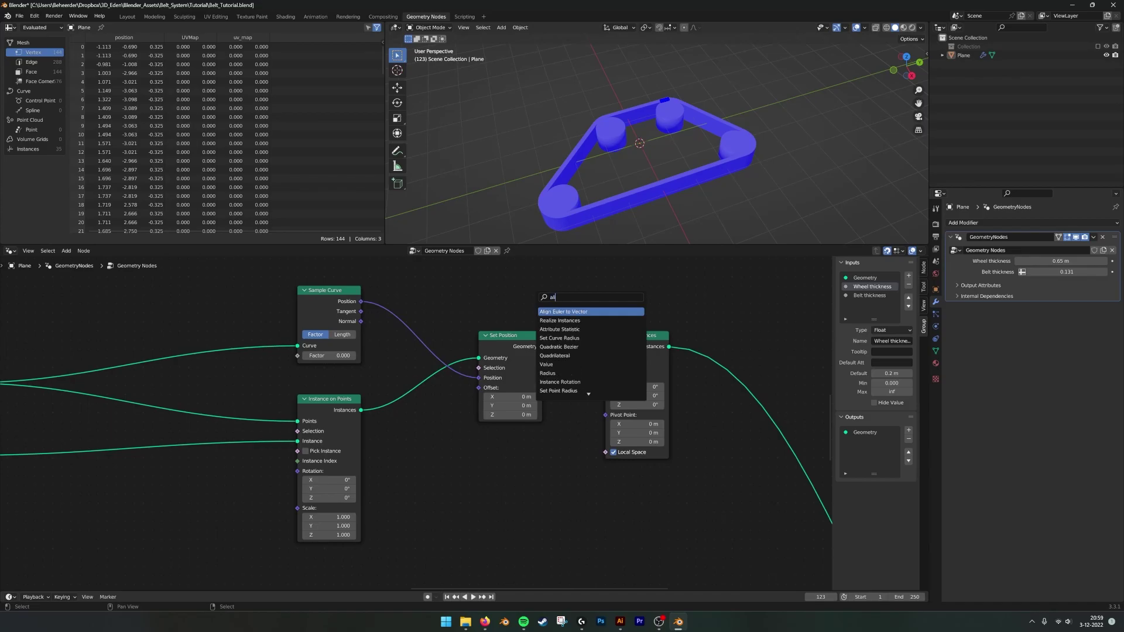
{"action": "key", "text": "Return"}
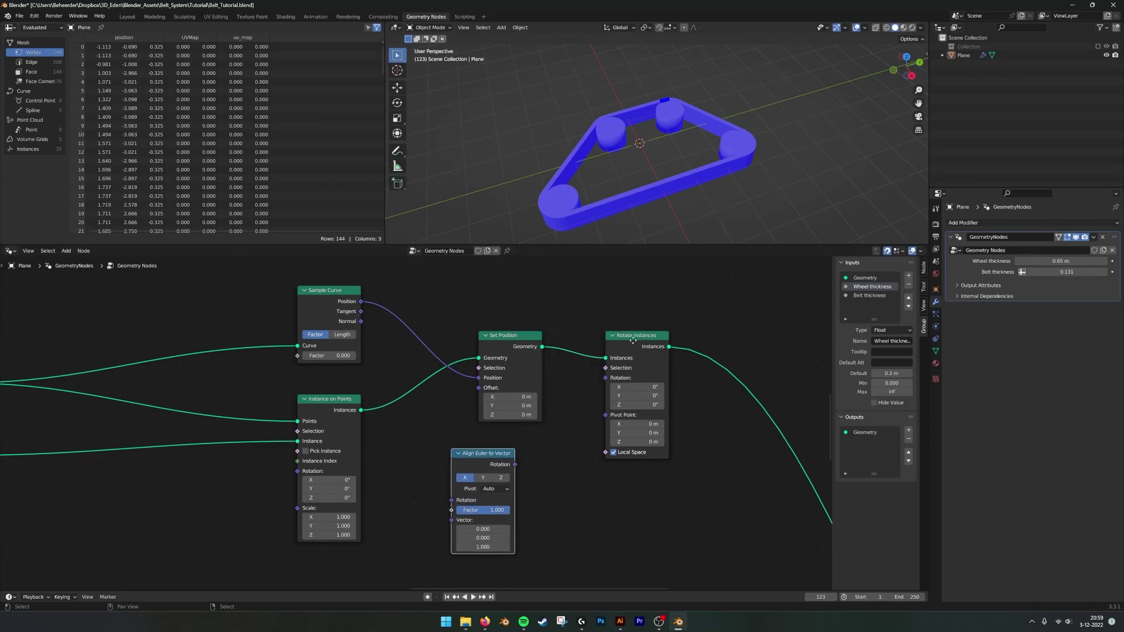
{"action": "key", "text": "shift+d"}
{"action": "left_click", "coordinate": [584, 455]}
{"action": "left_click_drag", "start_coordinate": [490, 447], "coordinate": [583, 448]}
{"action": "left_click", "coordinate": [588, 416]}
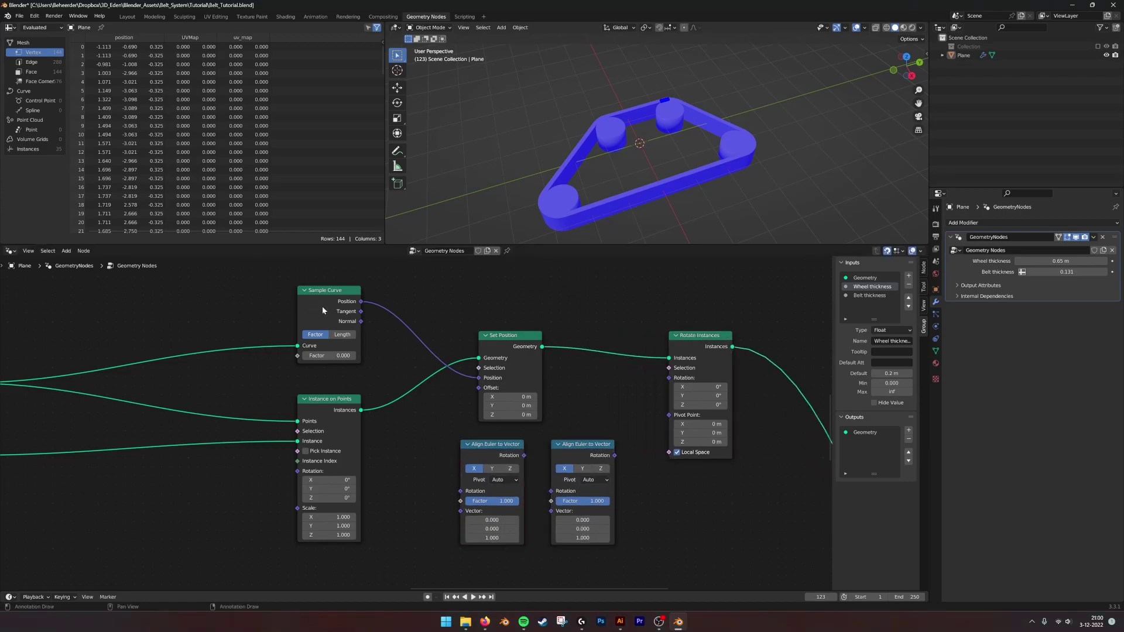
Link Sample Curve's Normal and Tangent to the first and second Align Euler to Vector nodes' Vector inputs, chaining their Rotation outputs into Rotate Instances
{"action": "left_click_drag", "start_coordinate": [361, 322], "coordinate": [461, 511]}
{"action": "left_click_drag", "start_coordinate": [361, 312], "coordinate": [519, 439]}
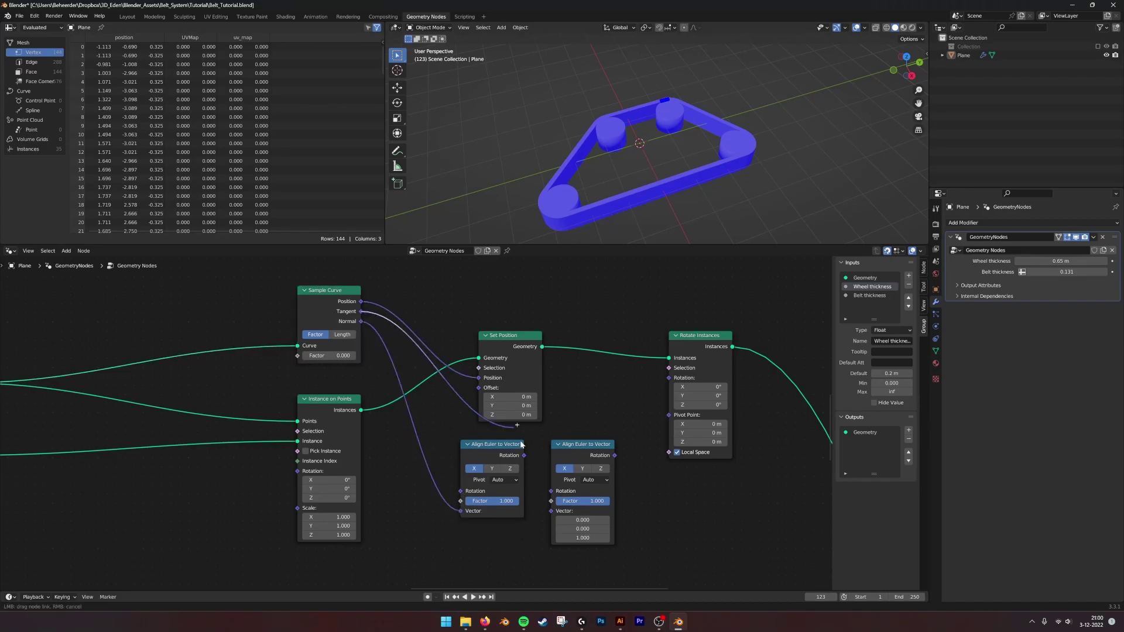
{"action": "left_click_drag", "start_coordinate": [541, 511], "coordinate": [550, 492]}
{"action": "middle_click_drag", "start_coordinate": [601, 421], "coordinate": [575, 438]}
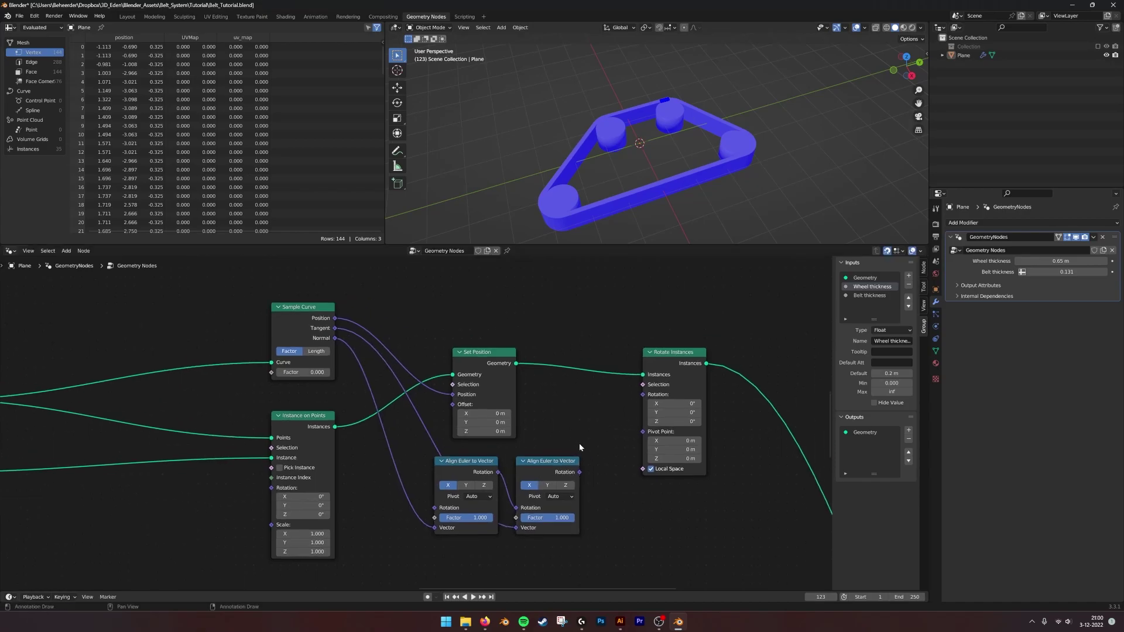
{"action": "left_click_drag", "start_coordinate": [640, 395], "coordinate": [642, 395]}
{"action": "left_click_drag", "start_coordinate": [497, 381], "coordinate": [479, 381]}
Turn off the Face Orientation overlay in the 3D viewport and return Sample Curve's Factor to 0 after testing it
{"action": "middle_click_drag", "start_coordinate": [408, 358], "coordinate": [480, 359]}
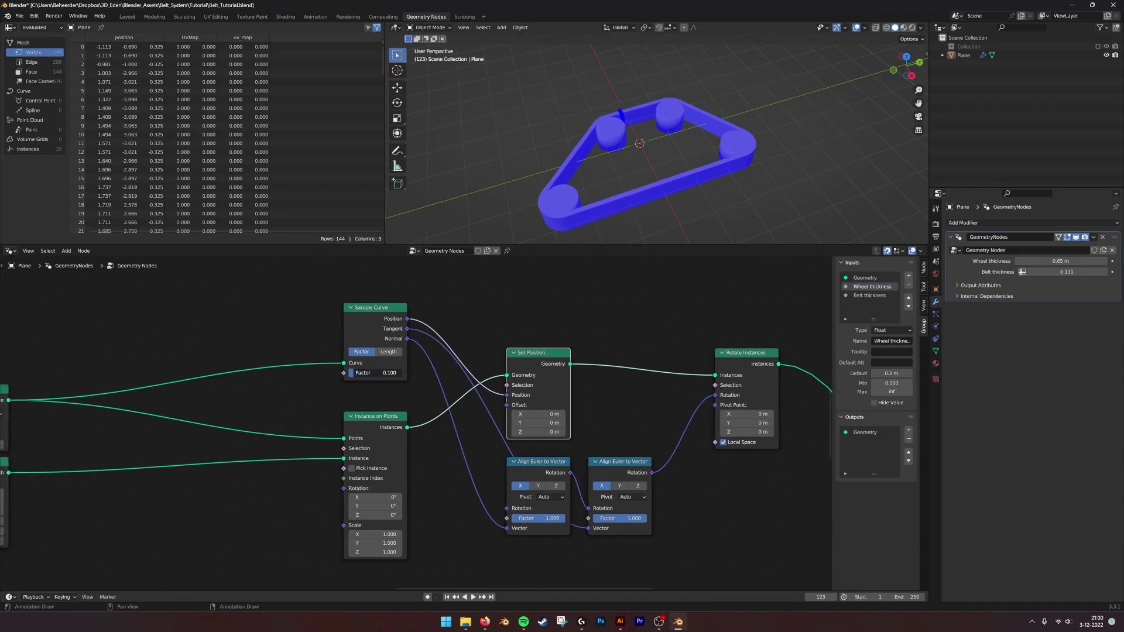
{"action": "middle_click_drag", "start_coordinate": [595, 153], "coordinate": [617, 164], "text": "shift"}
{"action": "scroll", "coordinate": [673, 104], "scroll_direction": "up", "scroll_amount": 6}
{"action": "left_click", "coordinate": [866, 28]}
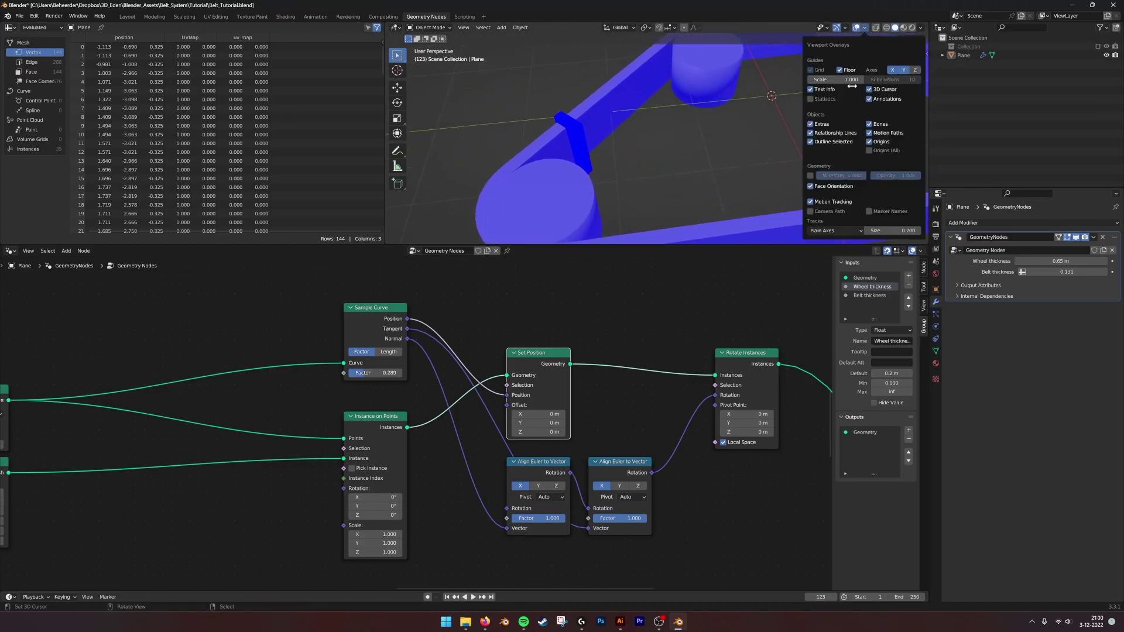
{"action": "left_click", "coordinate": [811, 187]}
{"action": "scroll", "coordinate": [608, 176], "scroll_direction": "down", "scroll_amount": 6}
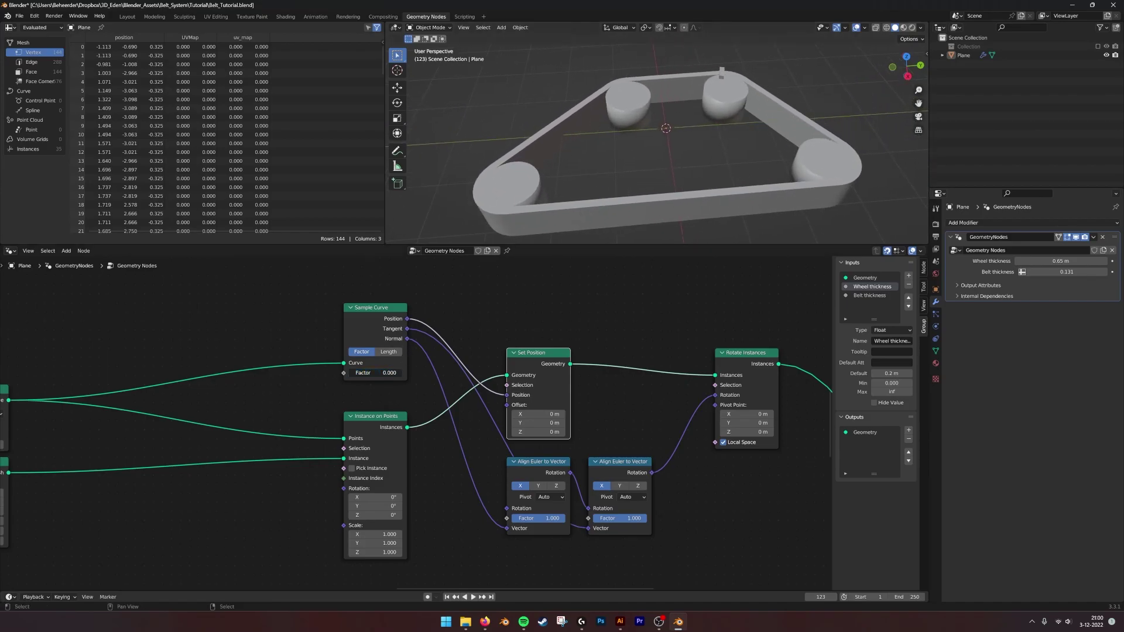
{"action": "scroll", "coordinate": [635, 195], "scroll_direction": "down", "scroll_amount": 3}
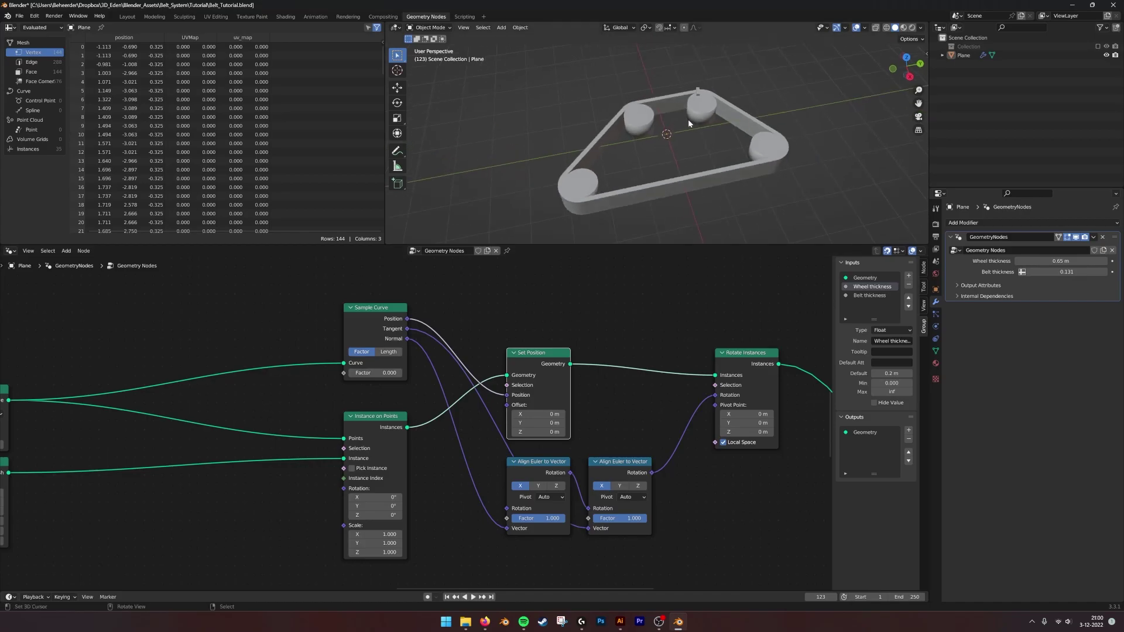
Add a Math node set to Add above the link between Resample Curve and Sample Curve
{"action": "middle_click_drag", "start_coordinate": [374, 299], "coordinate": [593, 302]}
{"action": "middle_click_drag", "start_coordinate": [404, 360], "coordinate": [494, 375]}
{"action": "key", "text": "shift+a"}
{"action": "left_click", "coordinate": [400, 308]}
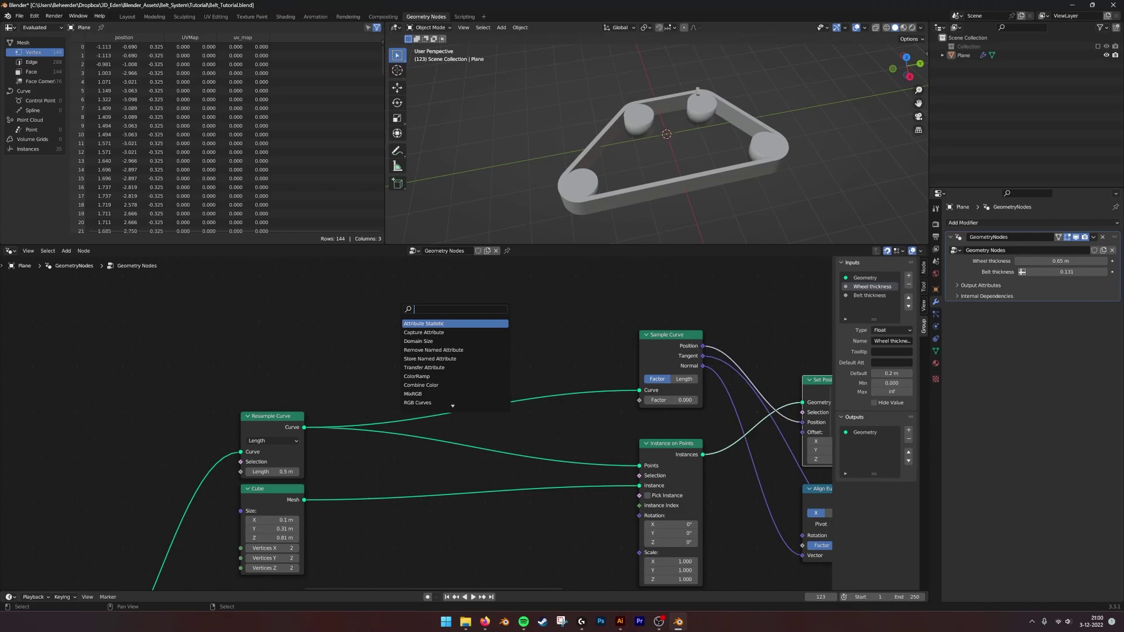
{"action": "key", "text": "Return"}
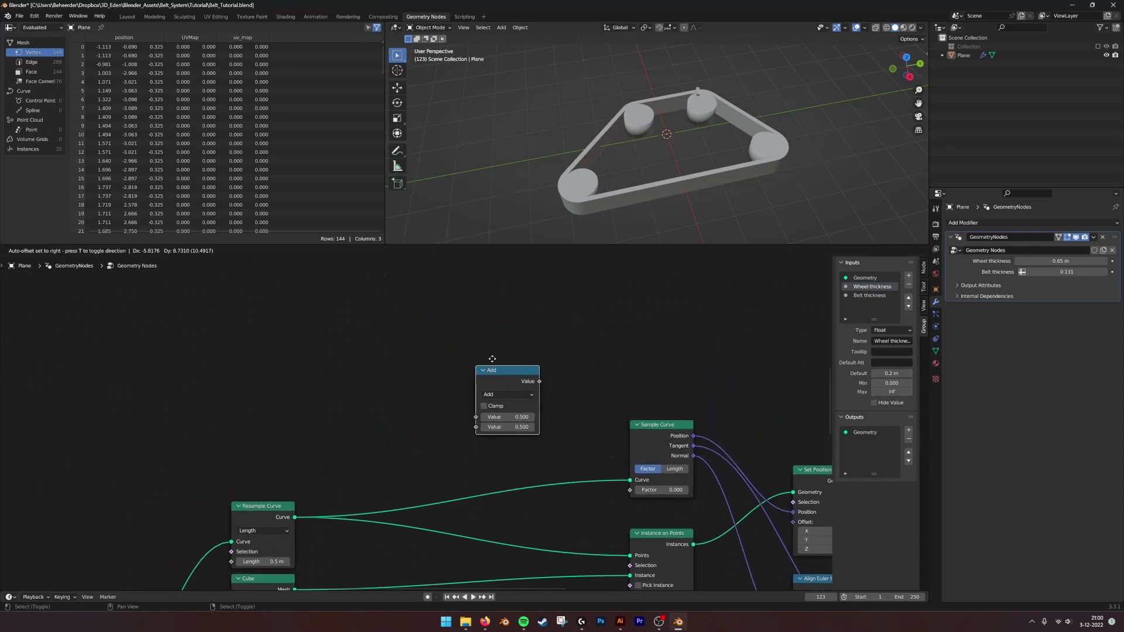
{"action": "left_click", "coordinate": [503, 366]}
Duplicate the Add math node twice, stack the copies before it, and set both copies to Divide
{"action": "key", "text": "shift+d"}
{"action": "left_click", "coordinate": [367, 270]}
{"action": "key", "text": "shift+d"}
{"action": "left_click", "coordinate": [367, 369]}
{"action": "left_click", "coordinate": [372, 295]}
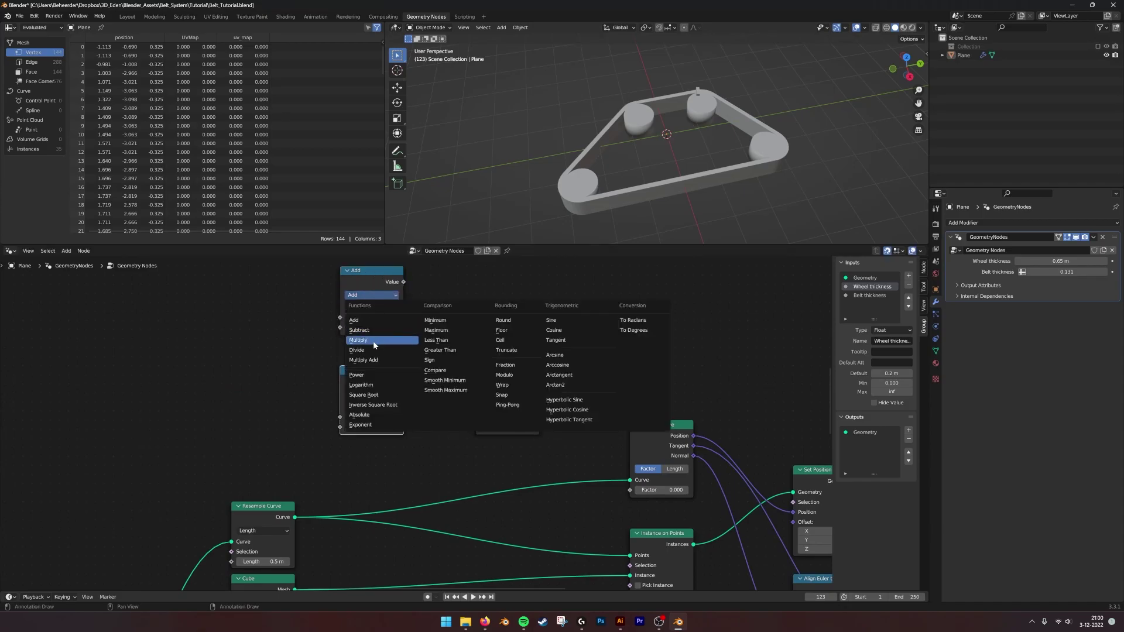
{"action": "left_click", "coordinate": [373, 350]}
{"action": "left_click", "coordinate": [372, 395]}
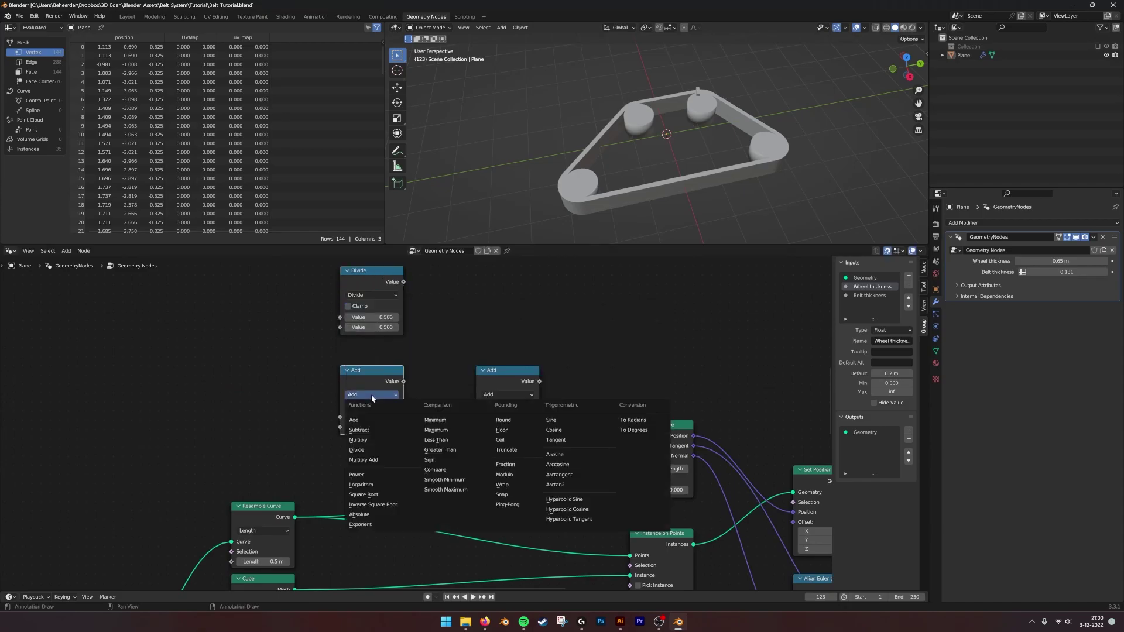
{"action": "left_click", "coordinate": [380, 441]}
Add a Scene Time node and connect its Seconds output to the lower Divide node's first value
{"action": "key", "text": "shift+a"}
{"action": "left_click", "coordinate": [275, 338]}
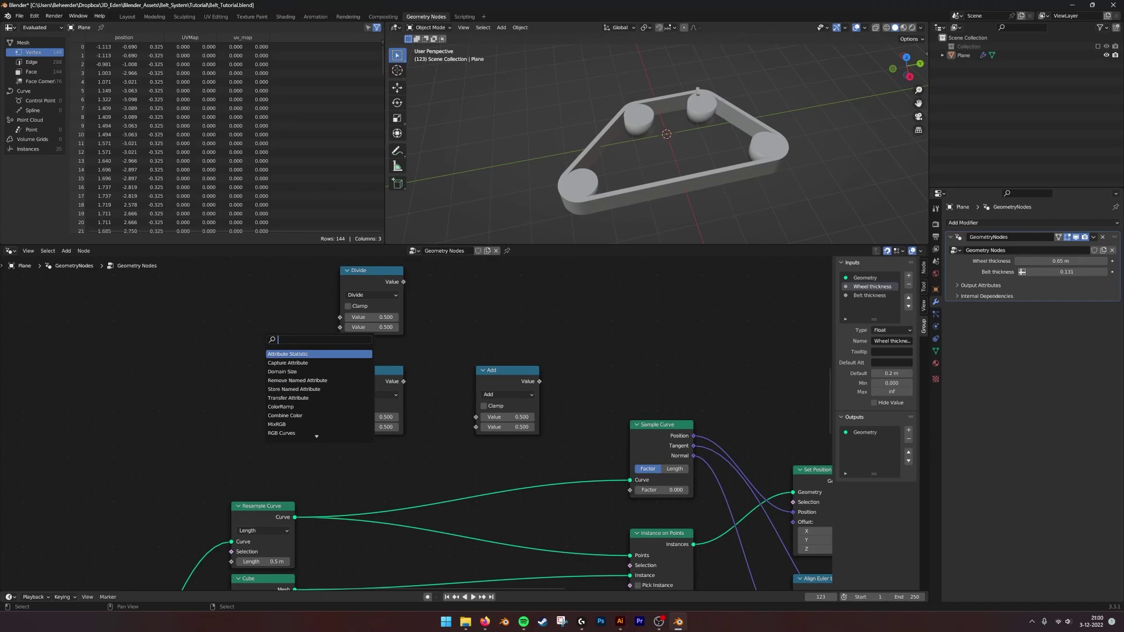
{"action": "key", "text": "Return"}
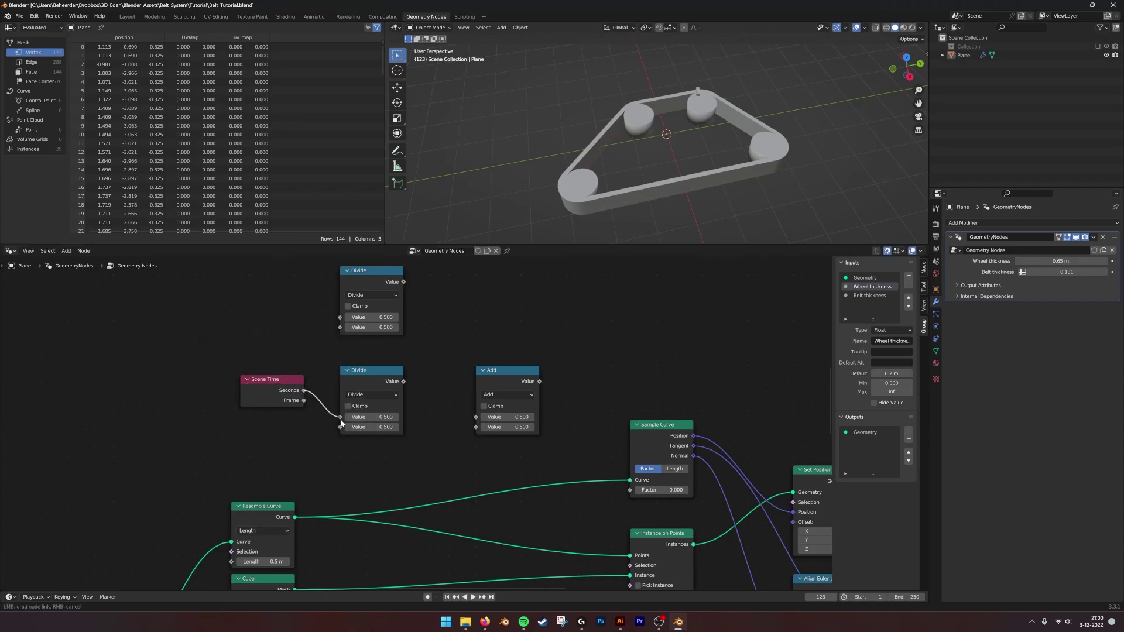
{"action": "left_click_drag", "start_coordinate": [301, 386], "coordinate": [314, 405]}
Add a Domain Size node beside the Scene Time node
{"action": "key", "text": "shift+a"}
{"action": "left_click", "coordinate": [277, 331]}
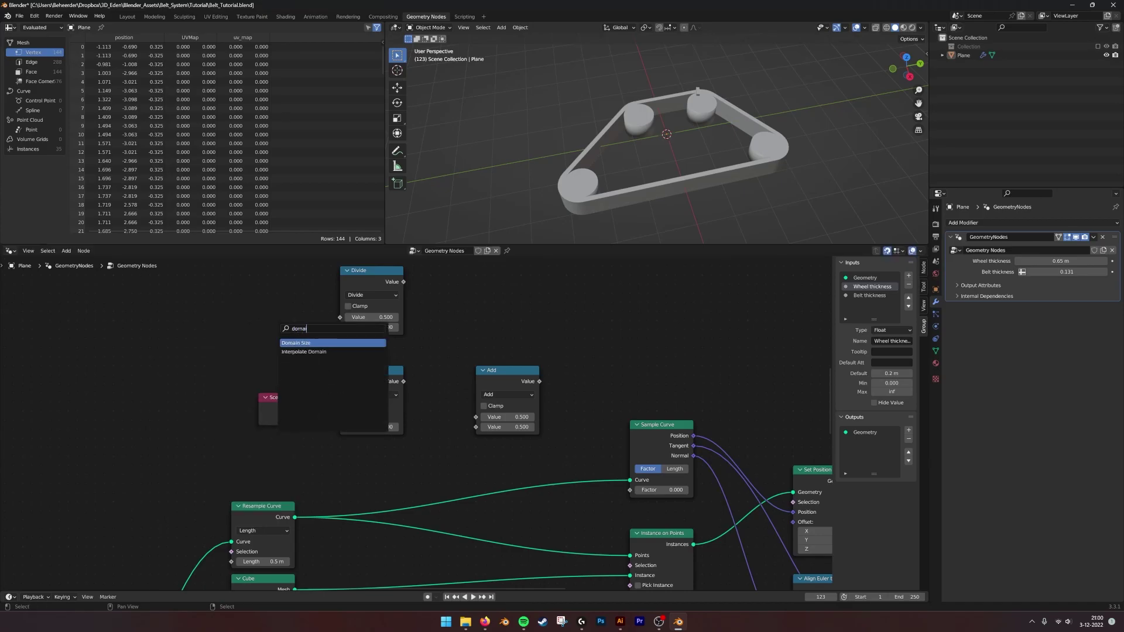
{"action": "key", "text": "Return"}
{"action": "left_click", "coordinate": [196, 346]}
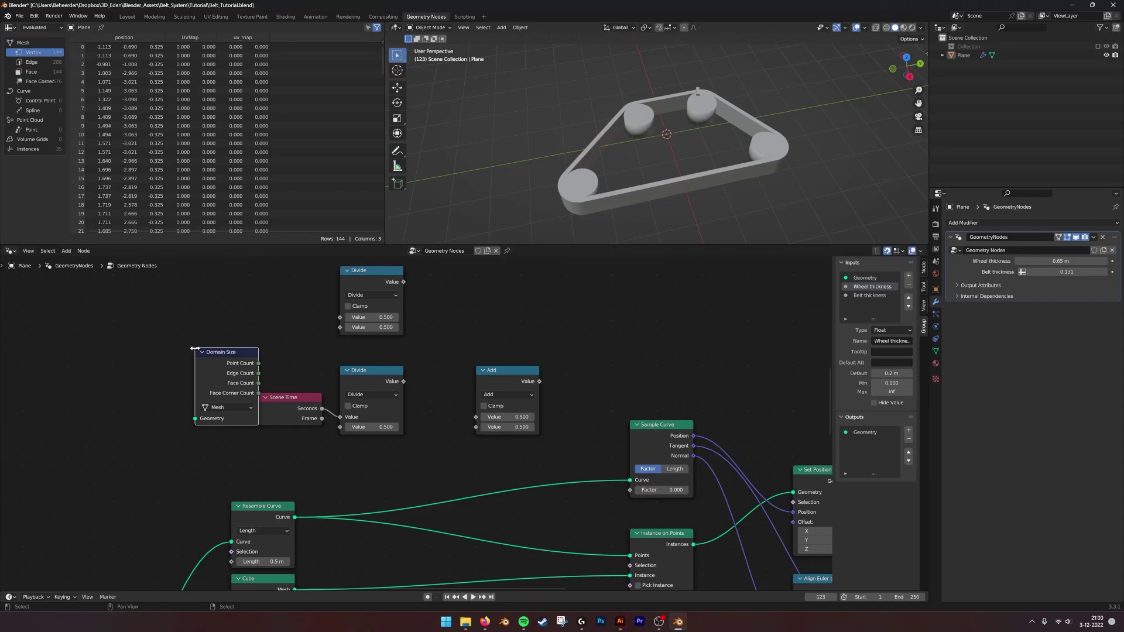
Spread out the node layout, moving the Sample Curve and instancing nodes farther from Resample Curve and separating Domain Size from Scene Time
{"action": "middle_click_drag", "start_coordinate": [234, 361], "coordinate": [348, 343]}
{"action": "scroll", "coordinate": [349, 343], "scroll_direction": "down", "scroll_amount": 3}
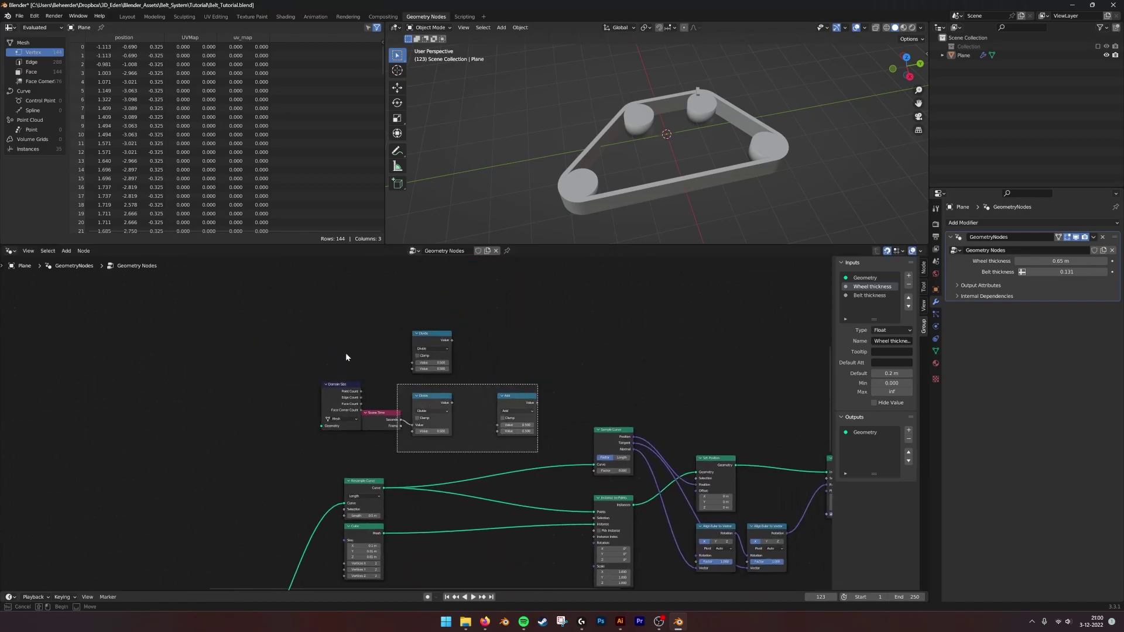
{"action": "left_click_drag", "start_coordinate": [337, 388], "coordinate": [405, 360]}
{"action": "middle_click_drag", "start_coordinate": [715, 475], "coordinate": [460, 411]}
{"action": "scroll", "coordinate": [460, 411], "scroll_direction": "down", "scroll_amount": 4}
{"action": "left_click_drag", "start_coordinate": [552, 519], "coordinate": [372, 389]}
{"action": "key", "text": "g"}
{"action": "key", "text": "x"}
{"action": "left_click", "coordinate": [474, 380]}
{"action": "middle_click_drag", "start_coordinate": [364, 366], "coordinate": [445, 410]}
{"action": "left_click_drag", "start_coordinate": [454, 414], "coordinate": [248, 364]}
{"action": "scroll", "coordinate": [285, 336], "scroll_direction": "up", "scroll_amount": 4}
Set Domain Size to Curve, feed it the Resample Curve output, and link its Point Count to the upper Divide node's second value
{"action": "left_click", "coordinate": [281, 348]}
{"action": "left_click", "coordinate": [271, 412]}
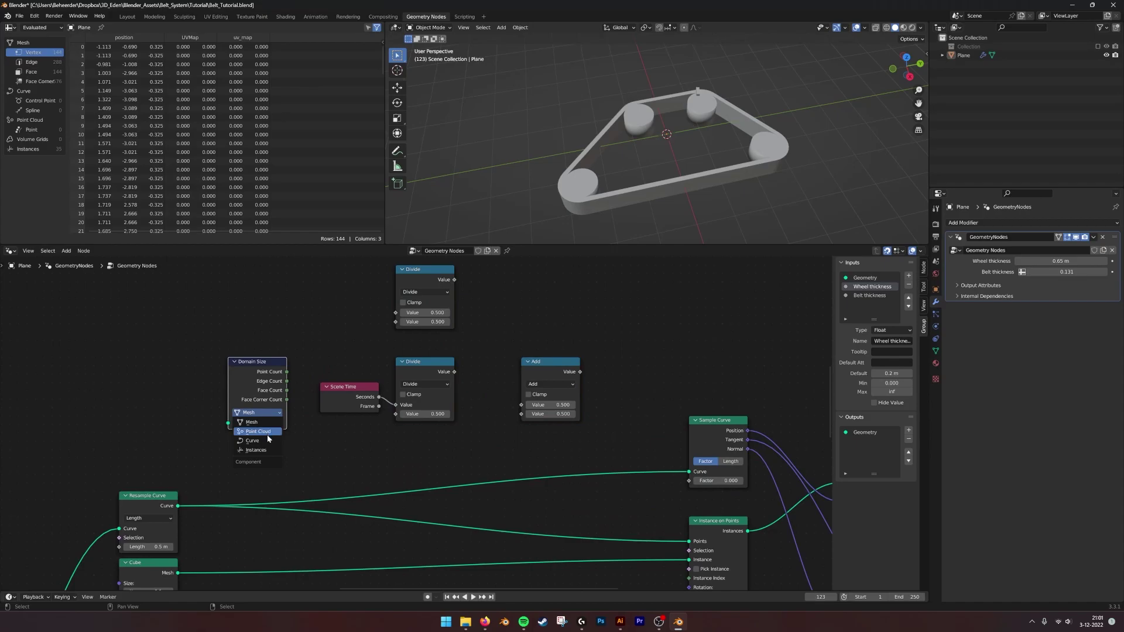
{"action": "middle_click_drag", "start_coordinate": [186, 429], "coordinate": [296, 423]}
{"action": "left_click_drag", "start_coordinate": [289, 500], "coordinate": [341, 398]}
{"action": "middle_click_drag", "start_coordinate": [449, 341], "coordinate": [364, 380]}
{"action": "scroll", "coordinate": [351, 392], "scroll_direction": "up", "scroll_amount": 2}
{"action": "middle_click_drag", "start_coordinate": [304, 397], "coordinate": [315, 407]}
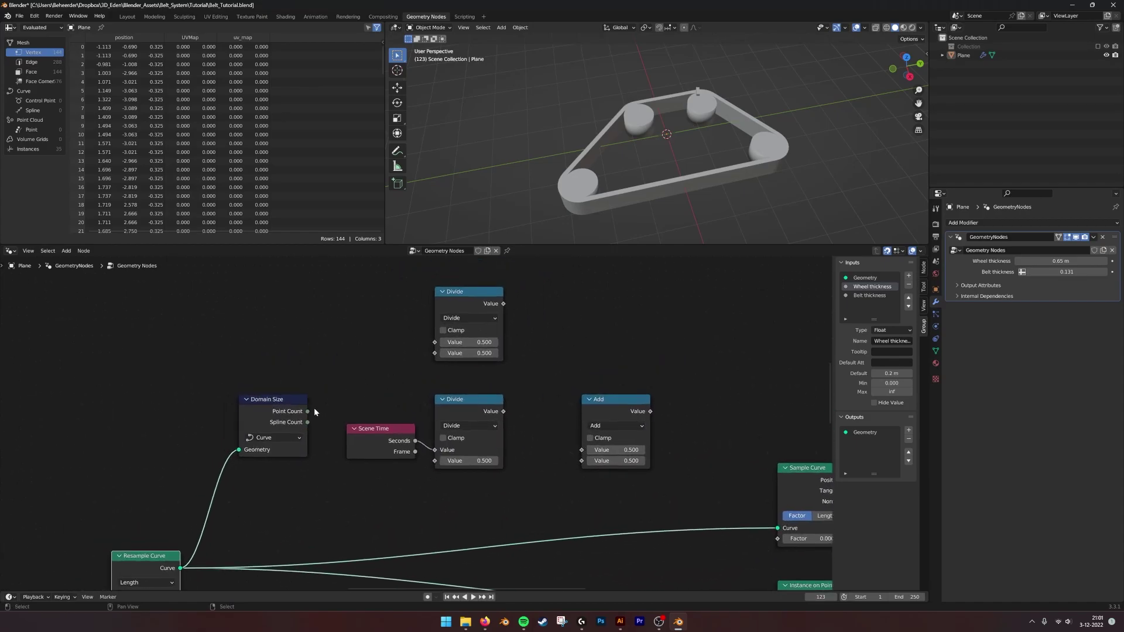
{"action": "left_click_drag", "start_coordinate": [308, 412], "coordinate": [378, 367]}
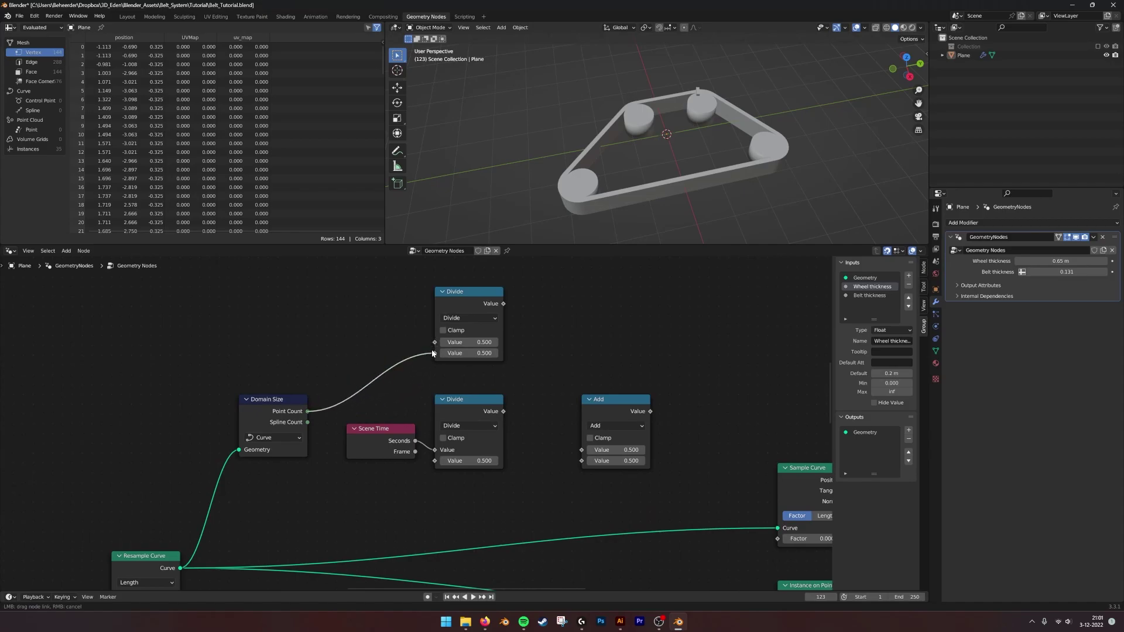
Add an Index node, connect it to the upper Divide node's first value, and shift Scene Time slightly away from the lower Divide
{"action": "key", "text": "shift+a"}
{"action": "left_click", "coordinate": [317, 302]}
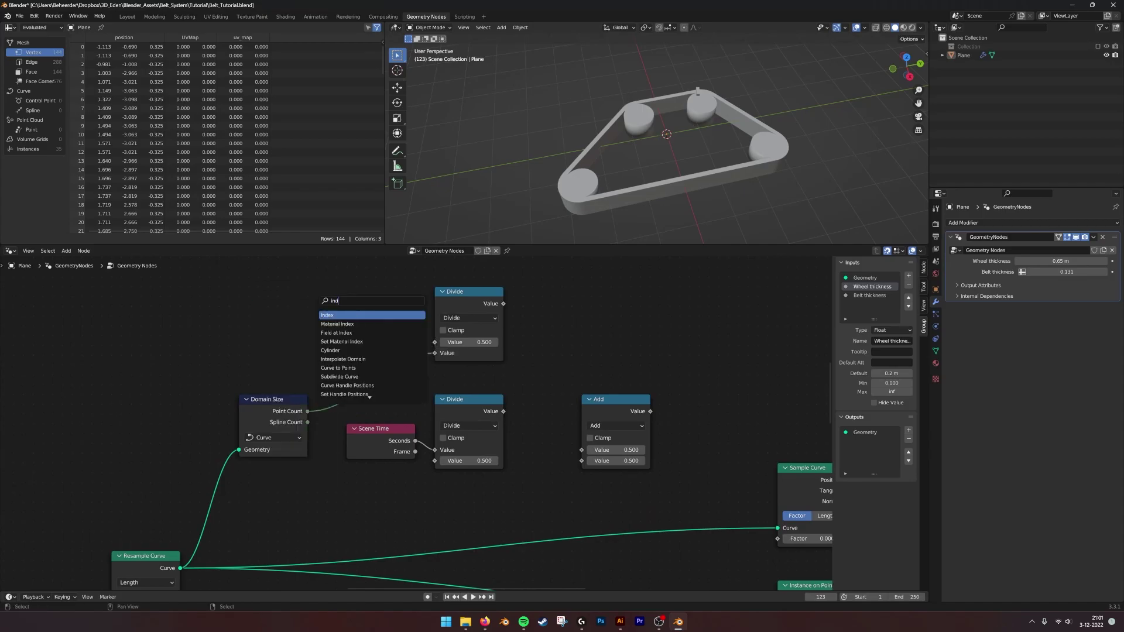
{"action": "key", "text": "Return"}
{"action": "left_click", "coordinate": [326, 325]}
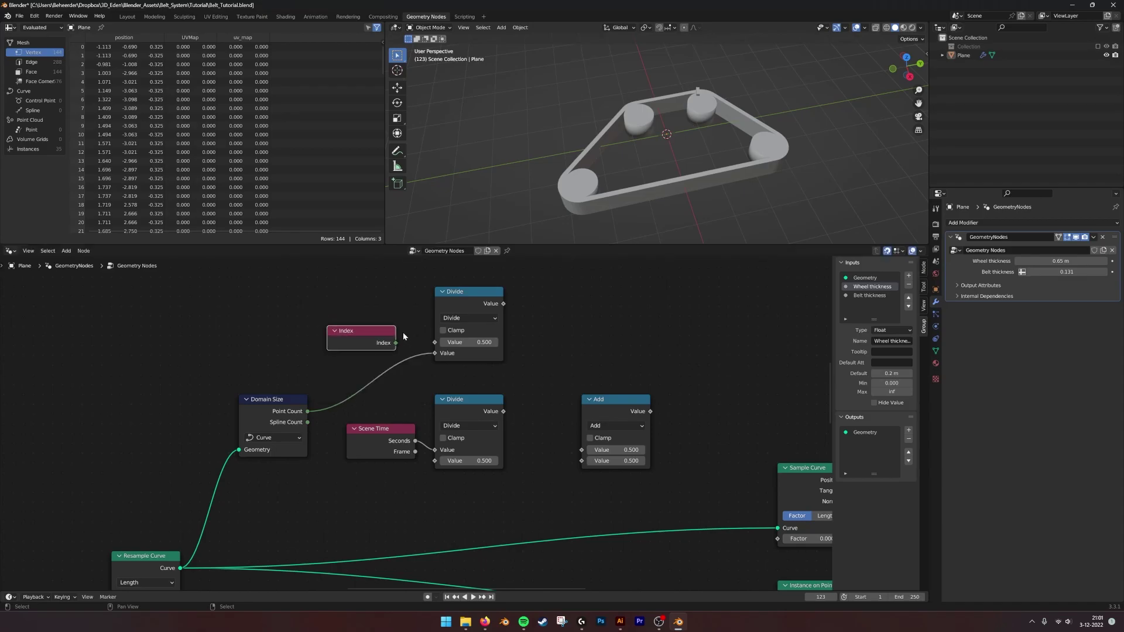
{"action": "left_click_drag", "start_coordinate": [397, 343], "coordinate": [434, 343]}
{"action": "middle_click_drag", "start_coordinate": [571, 353], "coordinate": [510, 355]}
{"action": "left_click_drag", "start_coordinate": [344, 436], "coordinate": [332, 448]}
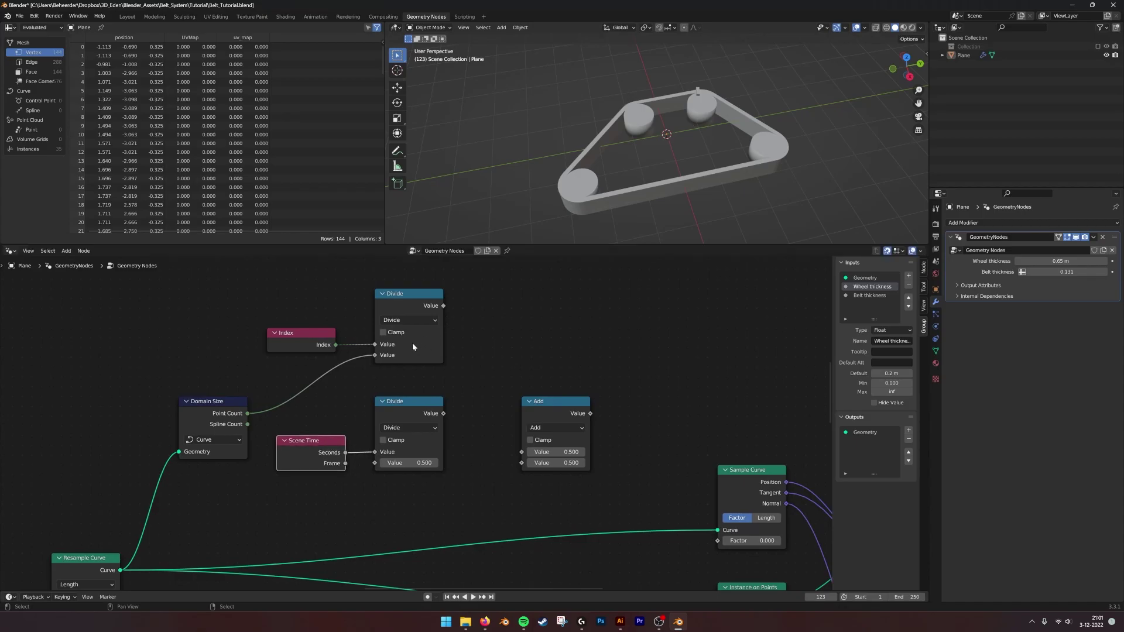
Set the lower Divide node's divisor to 50, connect both Divide outputs to the Add node, and move Add closer to them
{"action": "middle_click_drag", "start_coordinate": [549, 332], "coordinate": [505, 328]}
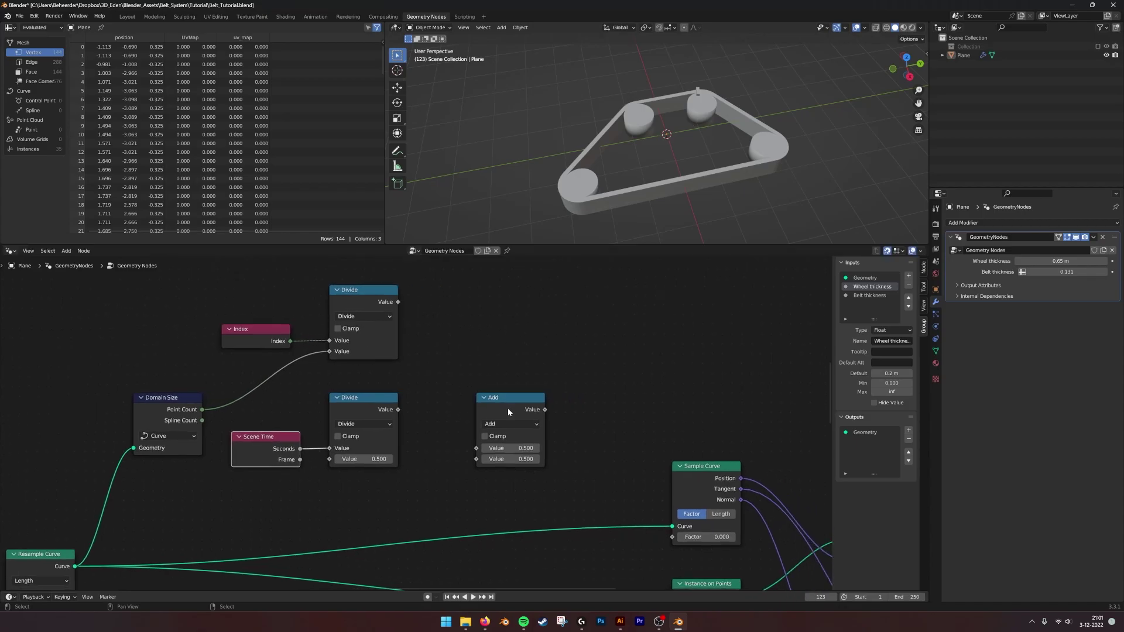
{"action": "left_click_drag", "start_coordinate": [508, 409], "coordinate": [488, 350]}
{"action": "left_click_drag", "start_coordinate": [398, 301], "coordinate": [458, 389]}
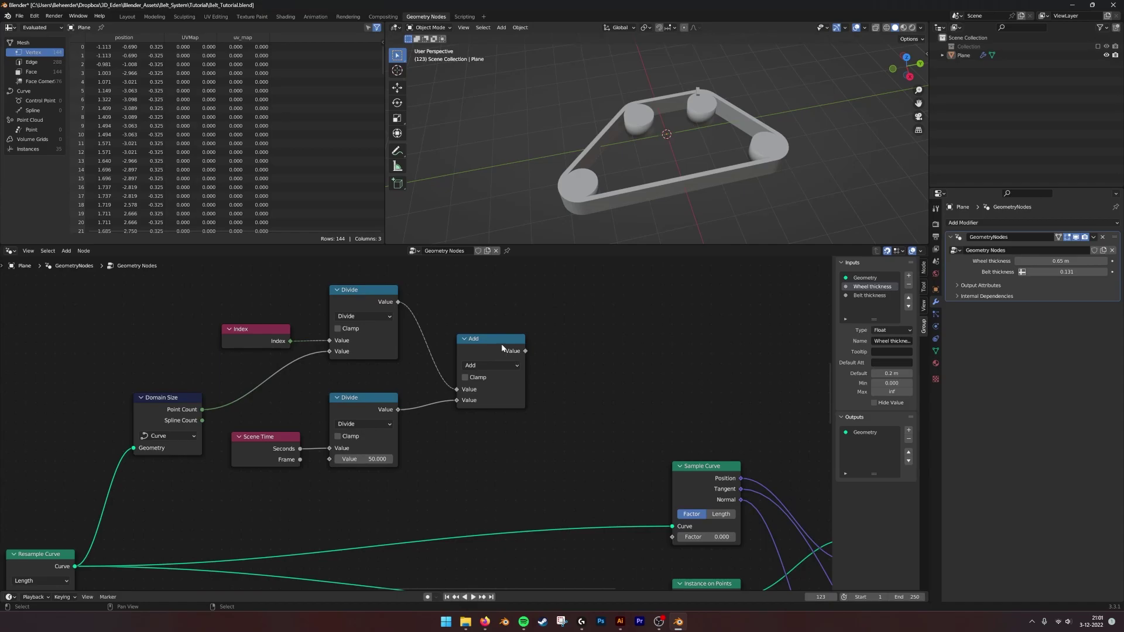
{"action": "left_click_drag", "start_coordinate": [501, 343], "coordinate": [471, 411]}
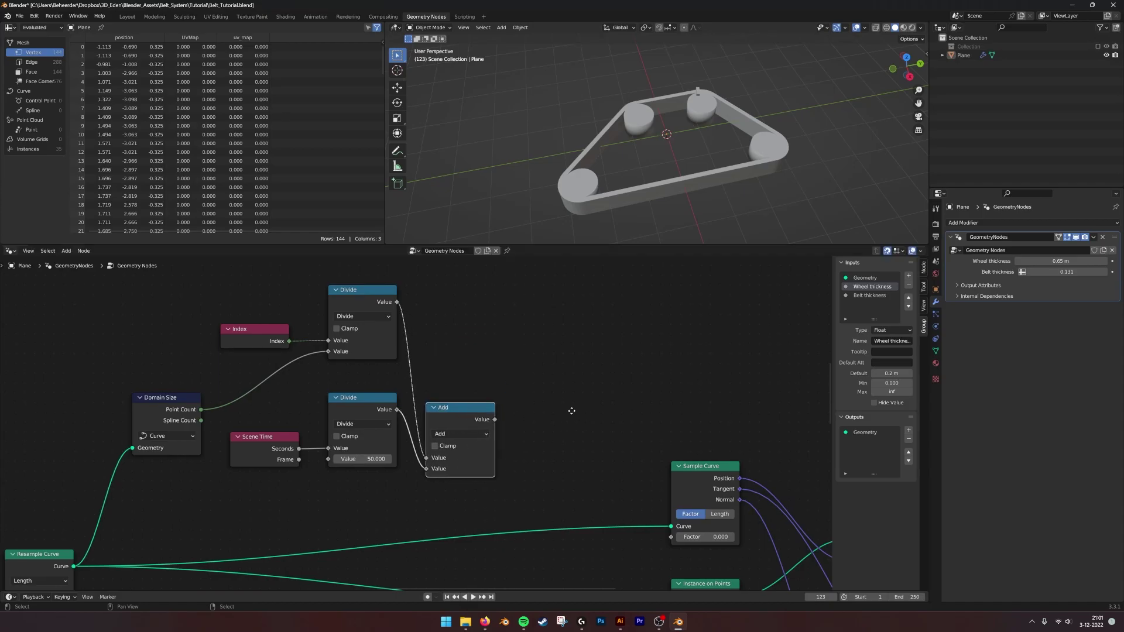
Duplicate the Add node, set the copy to Fraction, feed it the Add result, and link it to Sample Curve's Factor
{"action": "middle_click_drag", "start_coordinate": [486, 417], "coordinate": [325, 418]}
{"action": "key", "text": "shift+d"}
{"action": "left_click", "coordinate": [410, 413]}
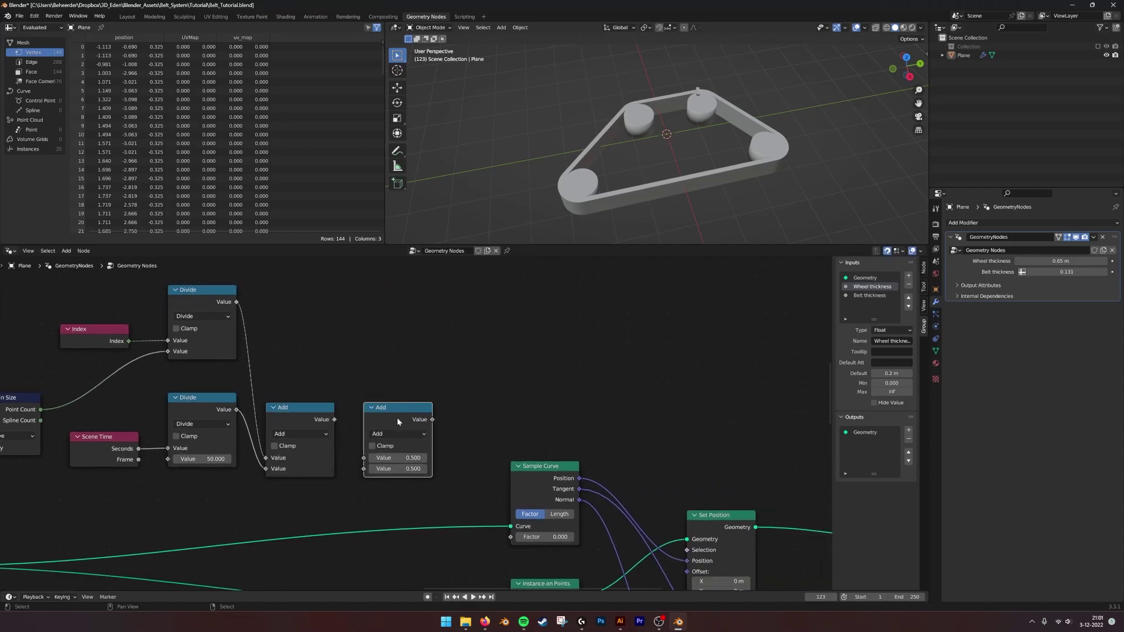
{"action": "left_click", "coordinate": [393, 433]}
{"action": "left_click", "coordinate": [541, 510]}
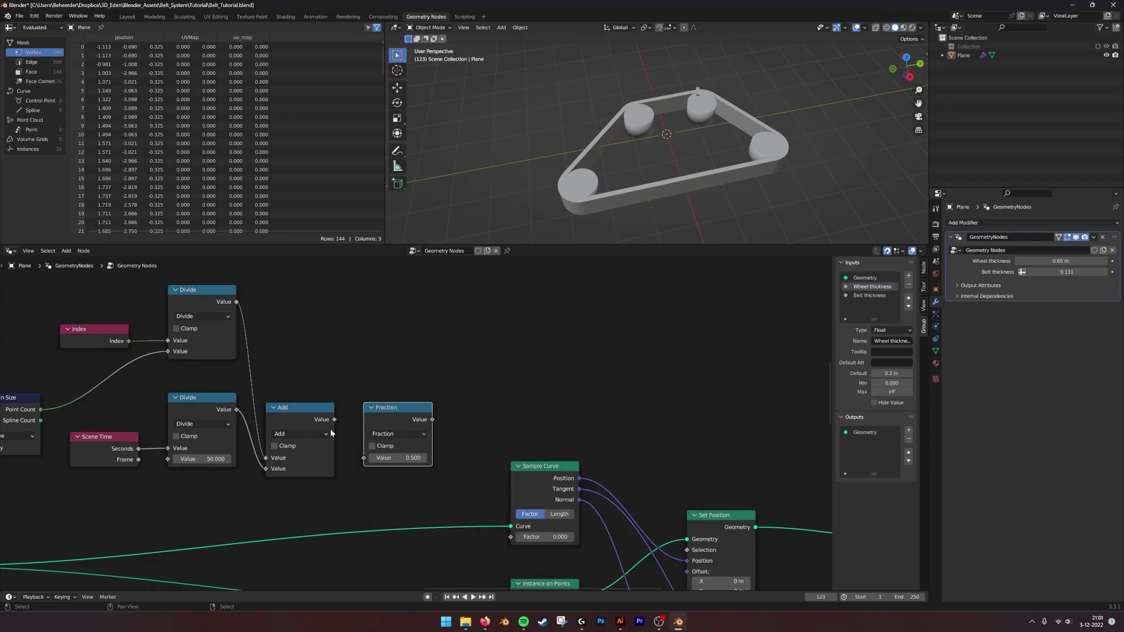
{"action": "left_click_drag", "start_coordinate": [335, 420], "coordinate": [363, 459]}
{"action": "middle_click_drag", "start_coordinate": [498, 436], "coordinate": [423, 432]}
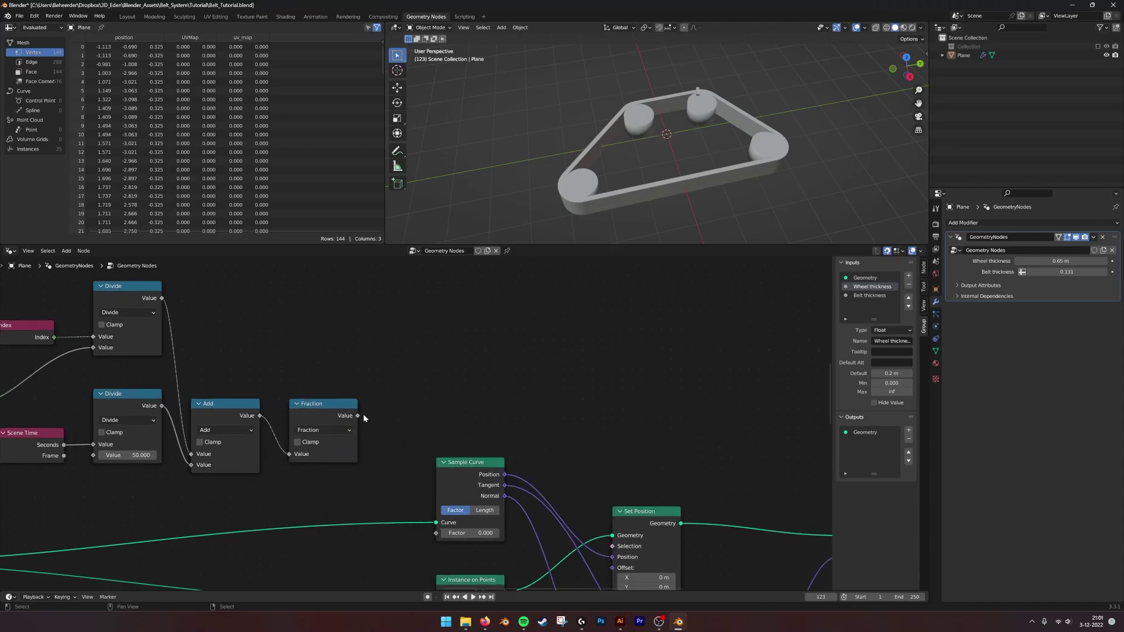
{"action": "left_click_drag", "start_coordinate": [434, 534], "coordinate": [434, 533]}
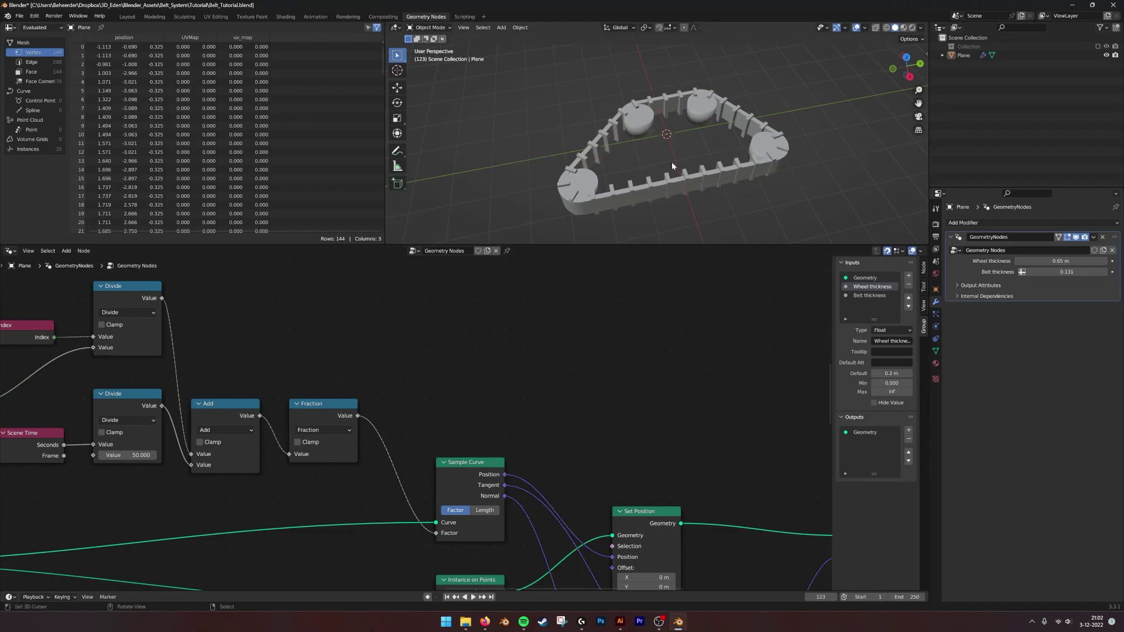
Enlarge the timeline area and start the animation playback
{"action": "middle_click_drag", "start_coordinate": [511, 382], "coordinate": [677, 361]}
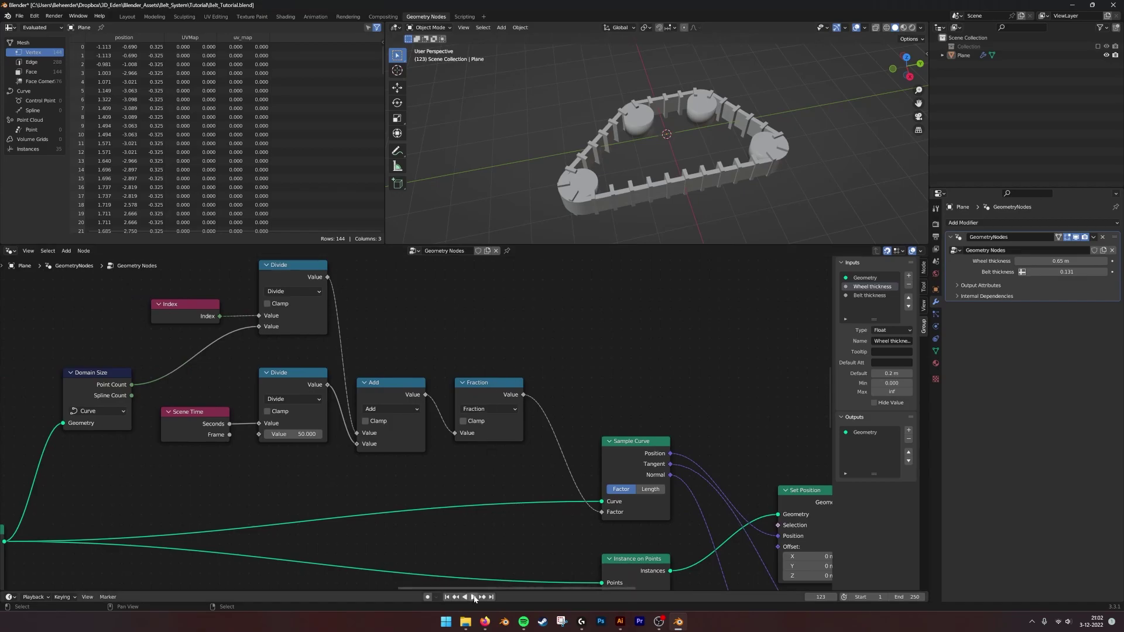
{"action": "left_click_drag", "start_coordinate": [538, 590], "coordinate": [515, 570]}
{"action": "left_click", "coordinate": [473, 556]}
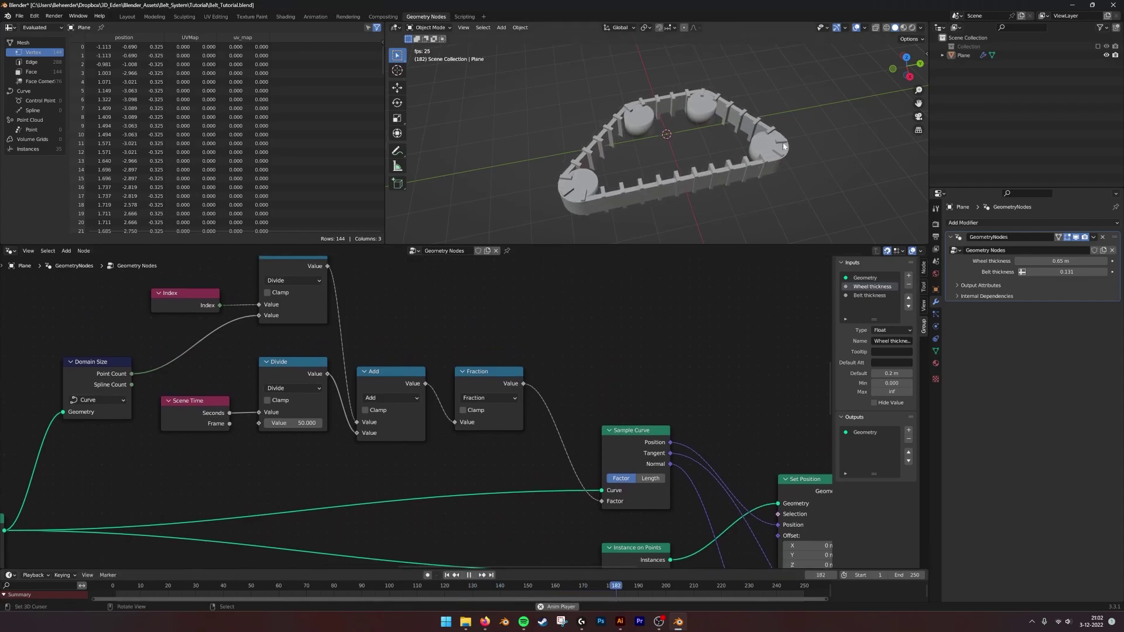
Try a divisor of 20 in the lower Divide node during playback and set it back to 50
{"action": "scroll", "coordinate": [702, 141], "scroll_direction": "up", "scroll_amount": 3}
{"action": "middle_click_drag", "start_coordinate": [518, 338], "coordinate": [657, 368]}
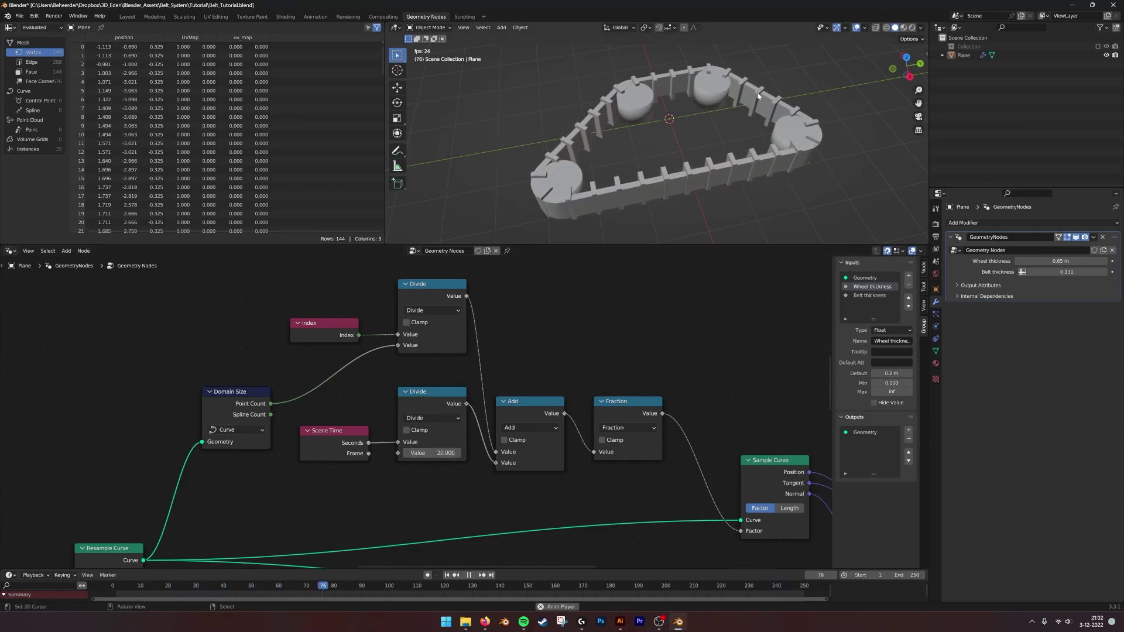
{"action": "middle_click_drag", "start_coordinate": [732, 110], "coordinate": [741, 110]}
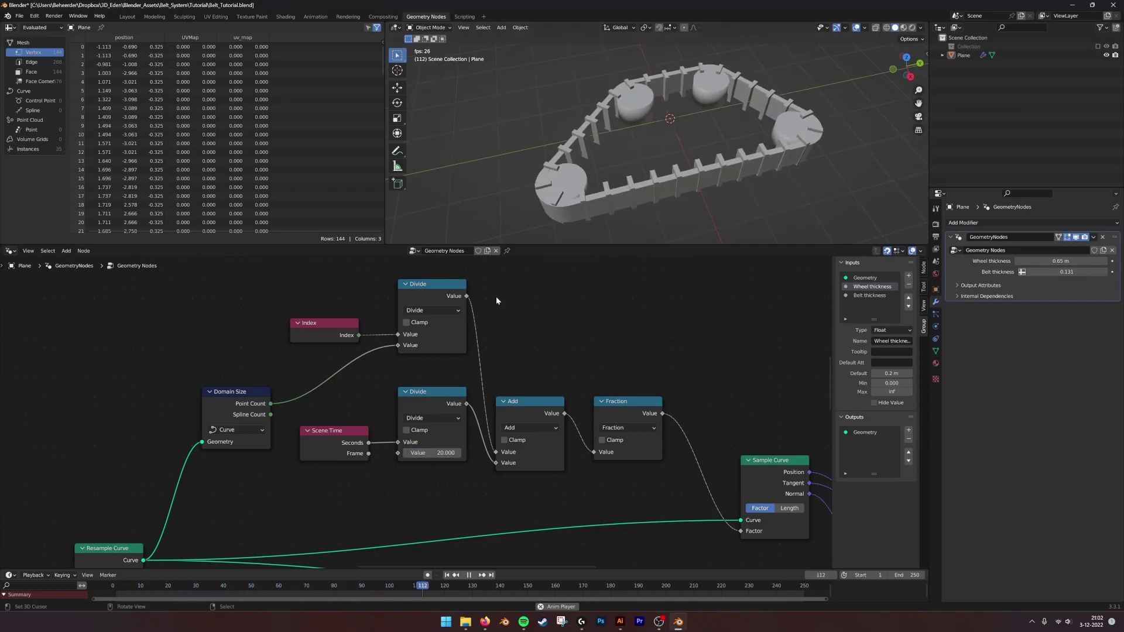
{"action": "left_click", "coordinate": [432, 452]}
{"action": "type", "text": "50"}
{"action": "key", "text": "Return"}
Place a copy of the Group Input node beside the Domain Size node
{"action": "scroll", "coordinate": [567, 347], "scroll_direction": "down", "scroll_amount": 2}
{"action": "scroll", "coordinate": [567, 347], "scroll_direction": "down", "scroll_amount": 8}
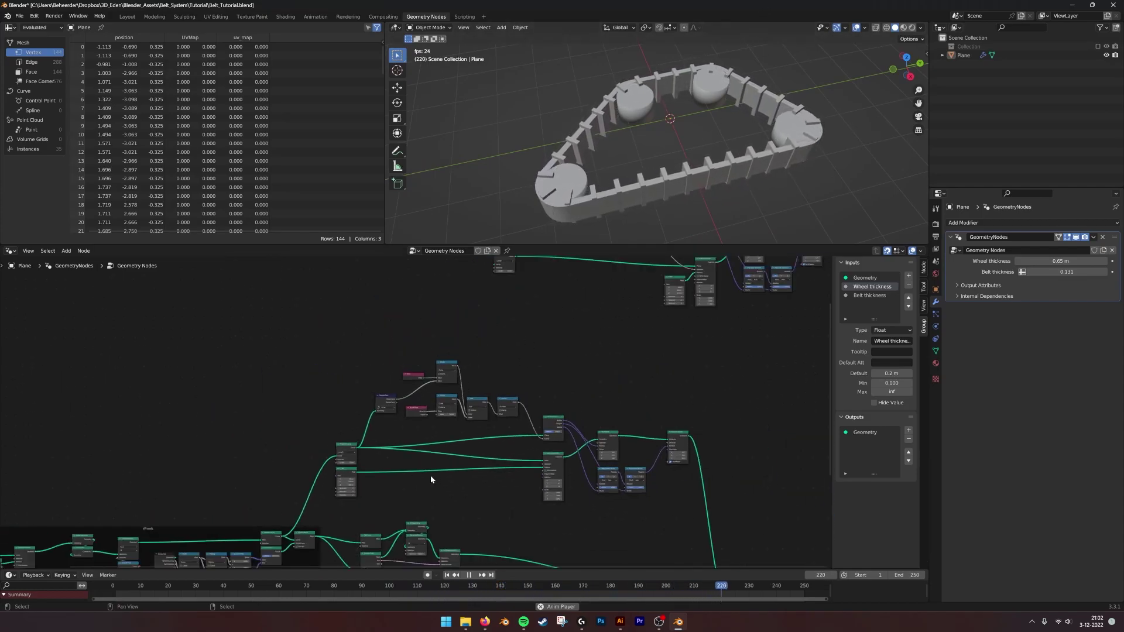
{"action": "middle_click_drag", "start_coordinate": [431, 477], "coordinate": [639, 341]}
{"action": "left_click", "coordinate": [144, 426]}
{"action": "left_click_drag", "start_coordinate": [145, 426], "coordinate": [545, 272]}
{"action": "middle_click_drag", "start_coordinate": [576, 294], "coordinate": [493, 384]}
{"action": "scroll", "coordinate": [493, 384], "scroll_direction": "up", "scroll_amount": 8}
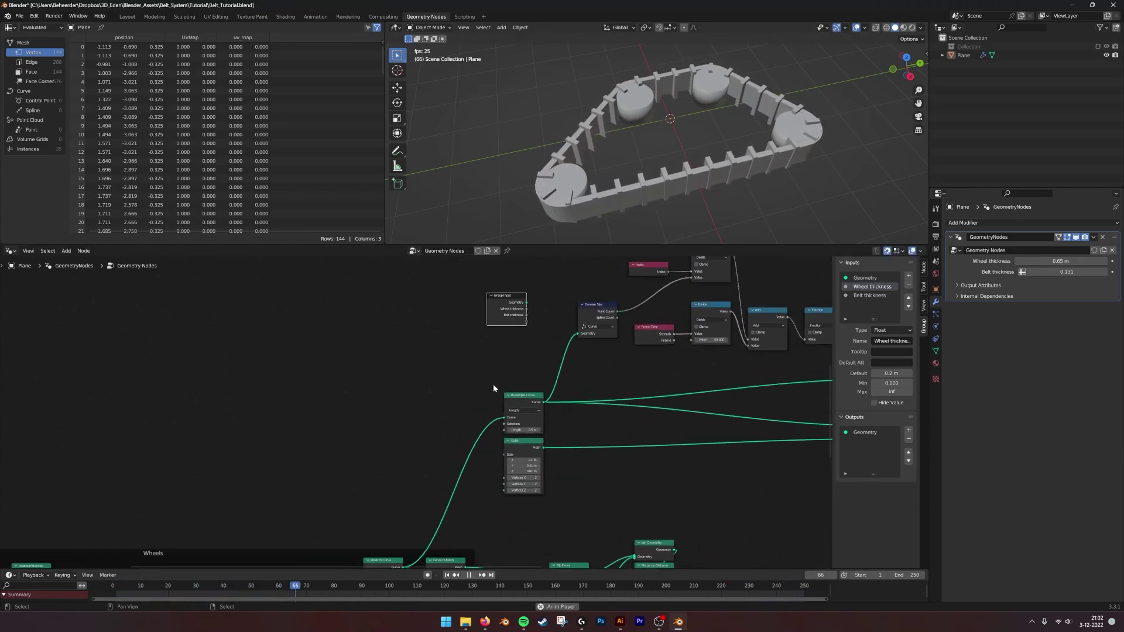
{"action": "left_click_drag", "start_coordinate": [516, 304], "coordinate": [544, 324]}
{"action": "scroll", "coordinate": [495, 355], "scroll_direction": "up", "scroll_amount": 6}
{"action": "middle_click_drag", "start_coordinate": [496, 355], "coordinate": [244, 441]}
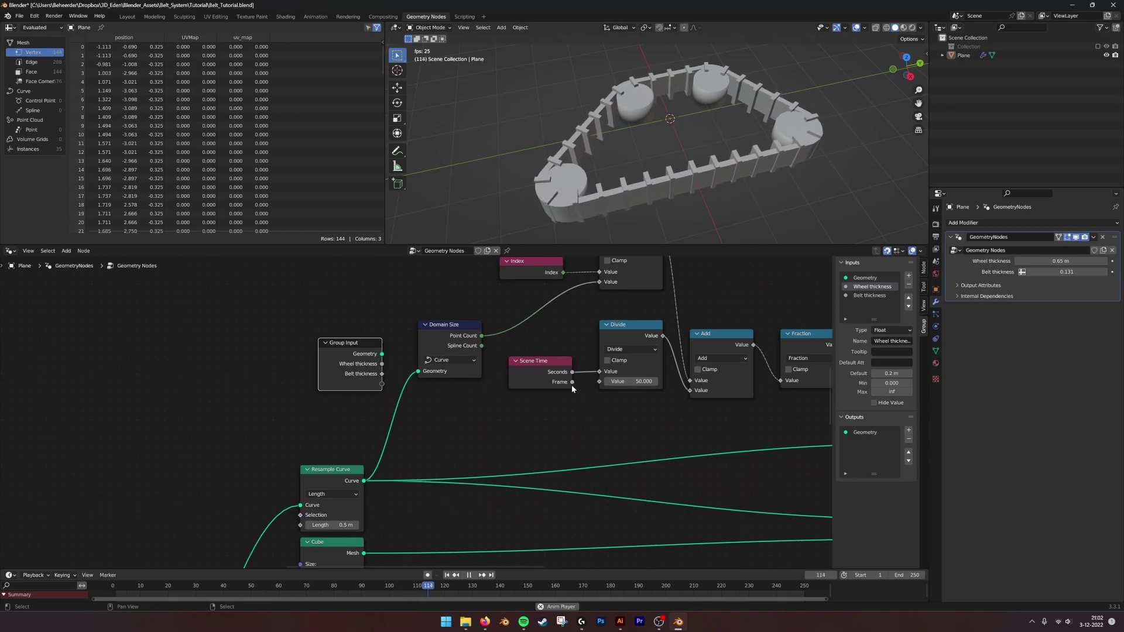
Expose the lower Divide node's divisor as a group input named Speed, and move the Group Input node up
{"action": "left_click_drag", "start_coordinate": [598, 381], "coordinate": [375, 385]}
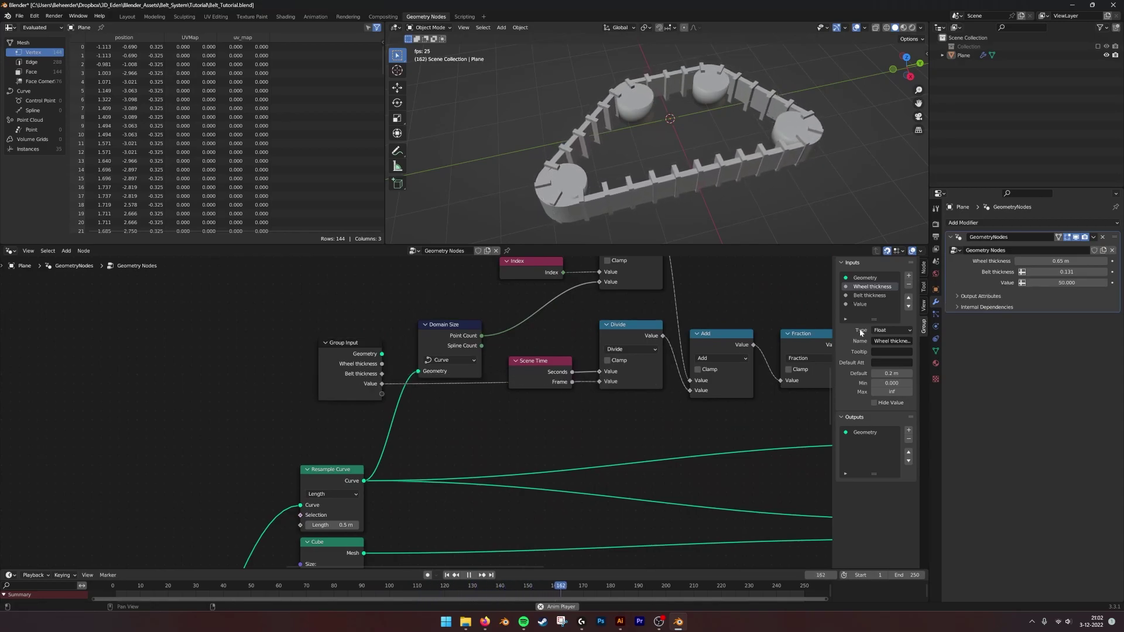
{"action": "double_click", "coordinate": [887, 341]}
{"action": "type", "text": "Sp"}
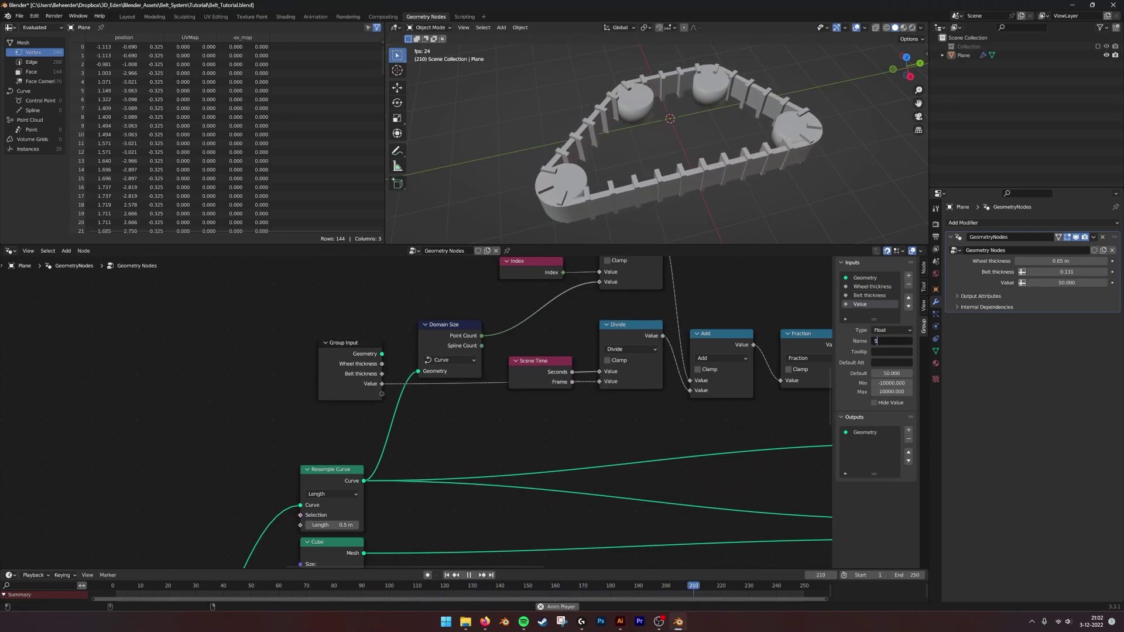
{"action": "key", "text": "Return"}
{"action": "middle_click_drag", "start_coordinate": [474, 350], "coordinate": [440, 415]}
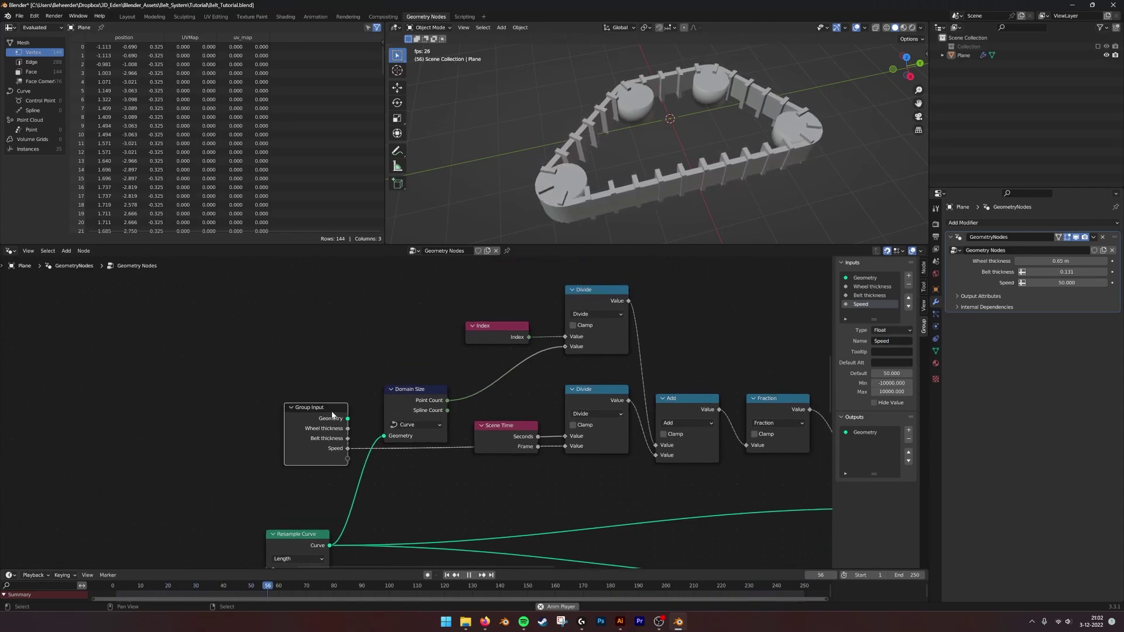
{"action": "left_click_drag", "start_coordinate": [332, 412], "coordinate": [305, 349]}
Add a Compare node and place it above the Fraction node
{"action": "middle_click_drag", "start_coordinate": [811, 371], "coordinate": [484, 395]}
{"action": "scroll", "coordinate": [440, 362], "scroll_direction": "down", "scroll_amount": 2}
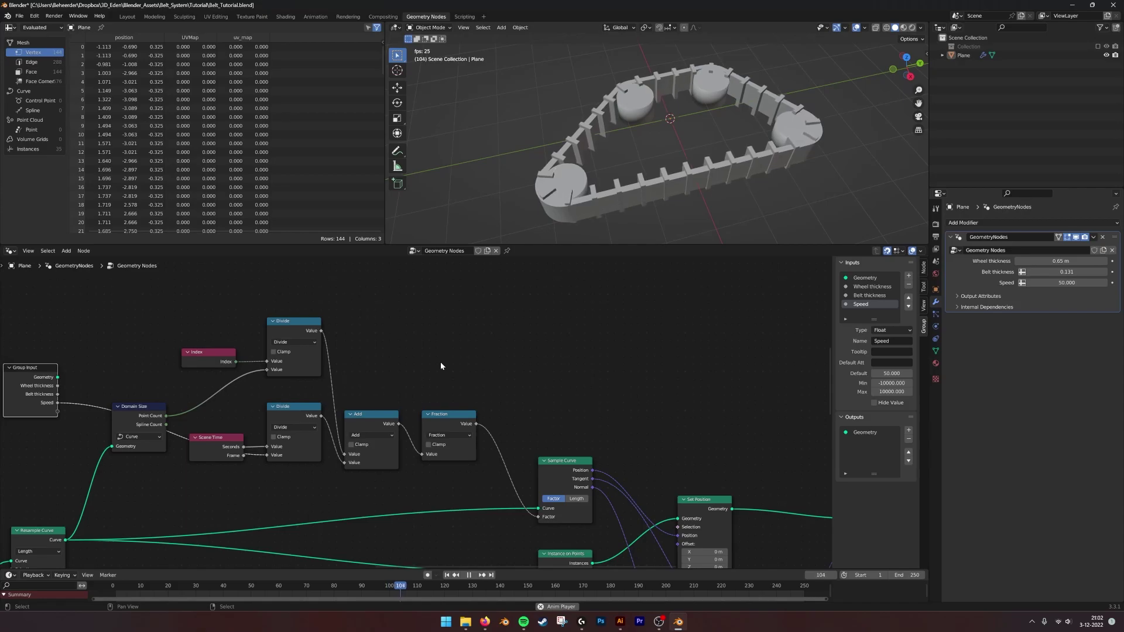
{"action": "key", "text": "shift+a"}
{"action": "key", "text": "s"}
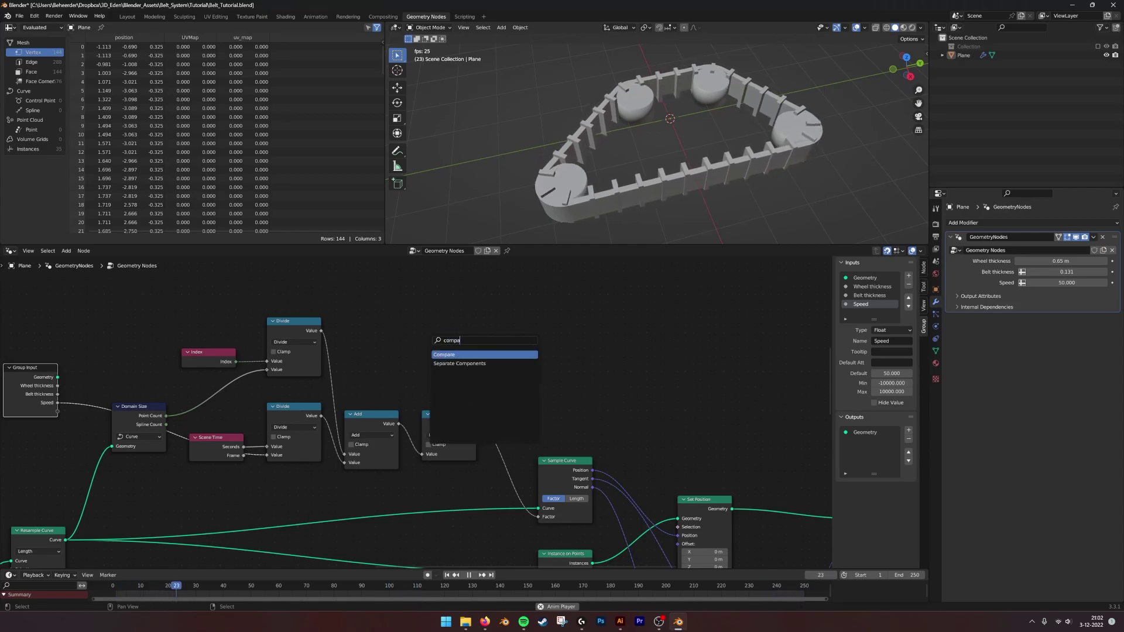
{"action": "type", "text": "compare"}
{"action": "key", "text": "Return"}
{"action": "left_click", "coordinate": [460, 316]}
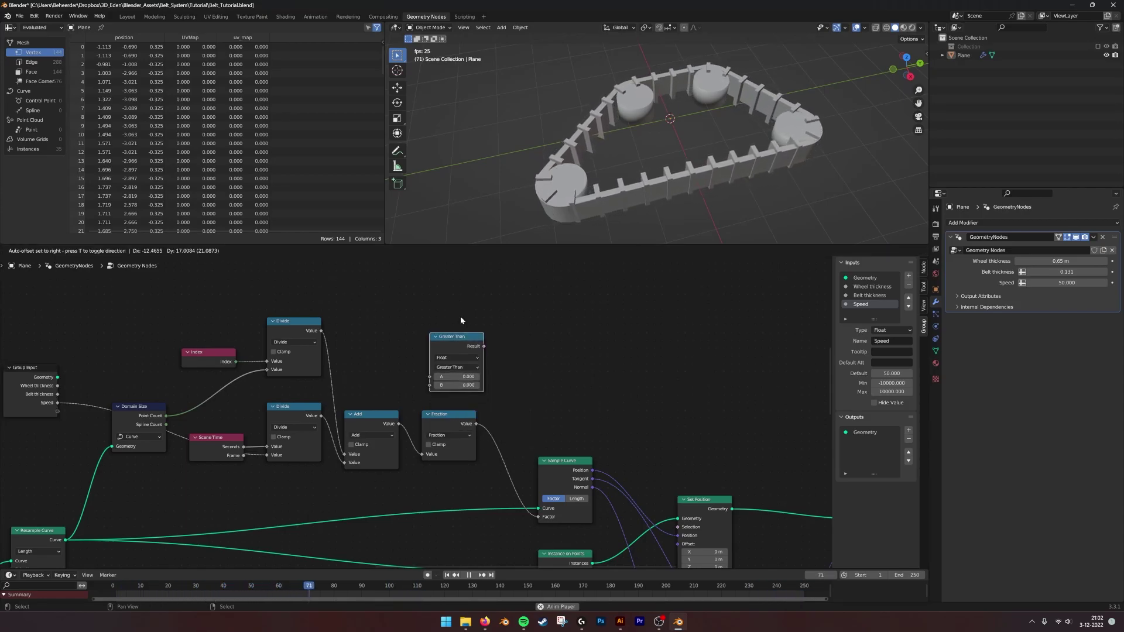
Connect Index to the Compare node's A, set its operation to Less Than, and connect Domain Size's Point Count to B
{"action": "scroll", "coordinate": [460, 316], "scroll_direction": "left", "scroll_amount": 2, "text": "ctrl"}
{"action": "left_click_drag", "start_coordinate": [320, 366], "coordinate": [516, 381]}
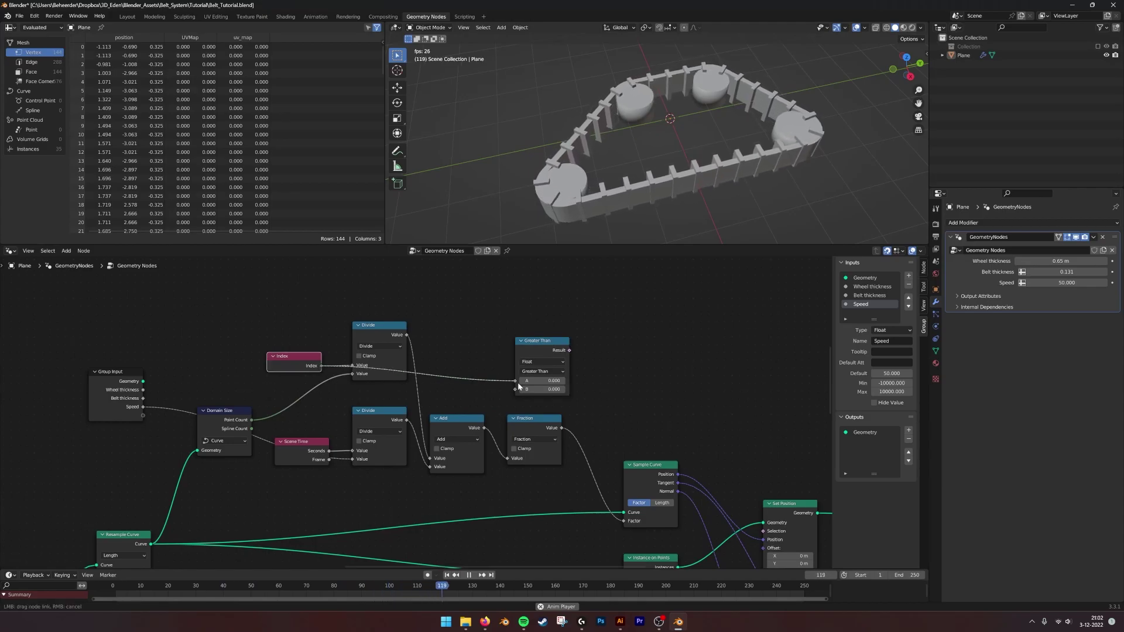
{"action": "left_click", "coordinate": [543, 371]}
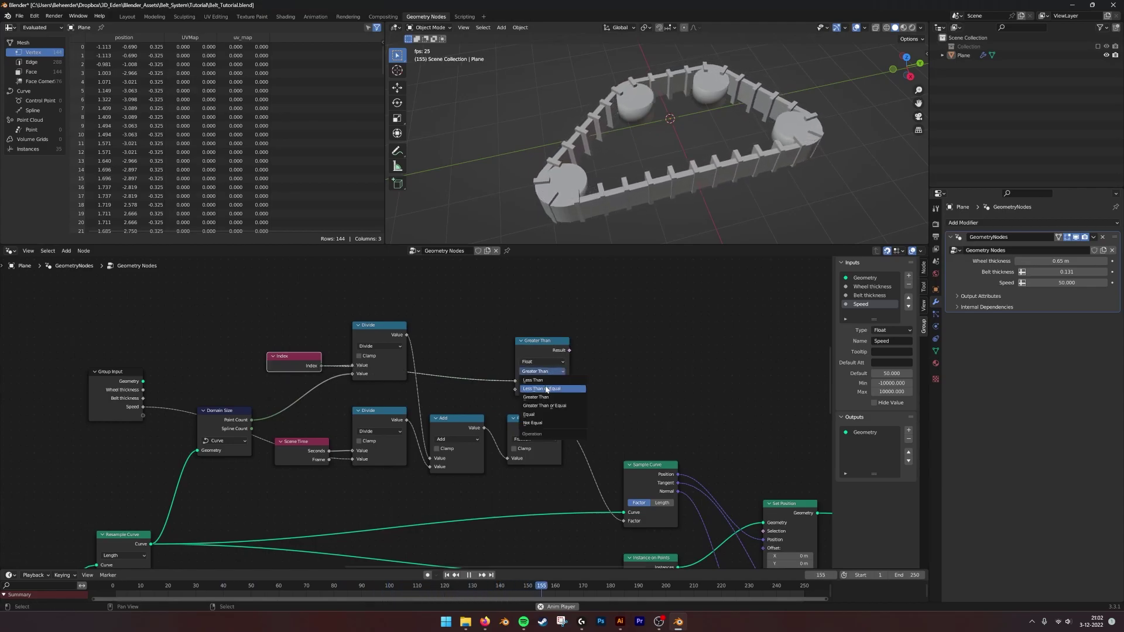
{"action": "left_click", "coordinate": [532, 380]}
{"action": "left_click_drag", "start_coordinate": [252, 420], "coordinate": [515, 389]}
Link the Less Than result to the Selection input of Instance on Points
{"action": "middle_click_drag", "start_coordinate": [576, 362], "coordinate": [423, 324]}
{"action": "scroll", "coordinate": [395, 345], "scroll_direction": "down", "scroll_amount": 3}
{"action": "scroll", "coordinate": [395, 345], "scroll_direction": "up", "scroll_amount": 2}
{"action": "left_click_drag", "start_coordinate": [400, 304], "coordinate": [449, 520]}
{"action": "middle_click_drag", "start_coordinate": [454, 335], "coordinate": [525, 387]}
Tidy the node layout by nudging Less Than and moving Group Input directly above Domain Size
{"action": "left_click_drag", "start_coordinate": [455, 346], "coordinate": [448, 346]}
{"action": "middle_click_drag", "start_coordinate": [542, 387], "coordinate": [622, 357]}
{"action": "scroll", "coordinate": [518, 359], "scroll_direction": "down", "scroll_amount": 1}
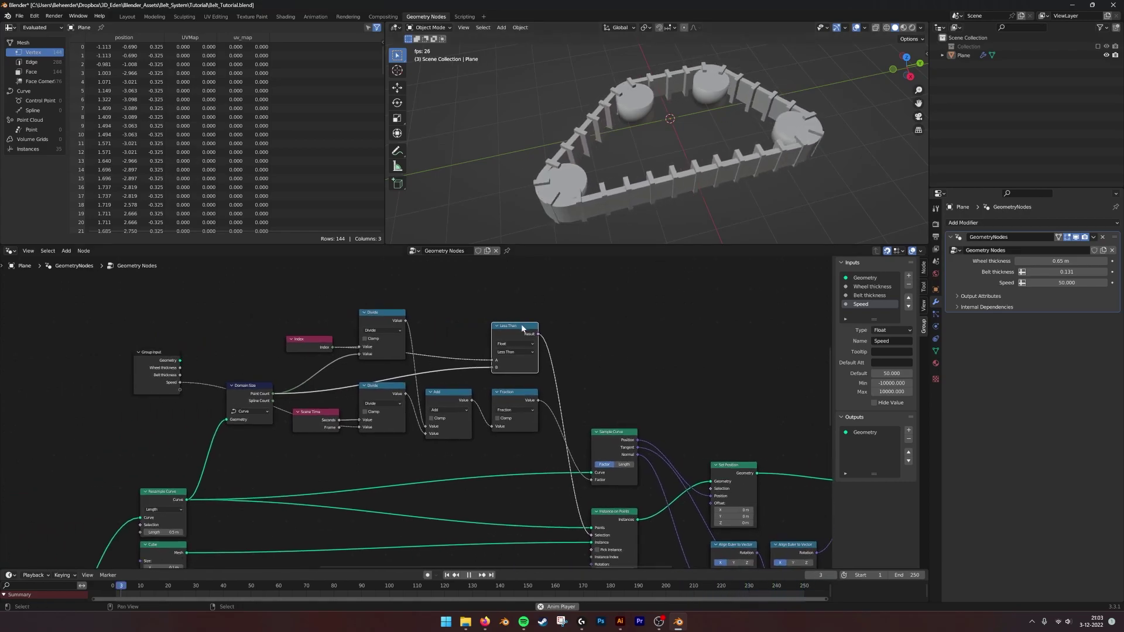
{"action": "left_click_drag", "start_coordinate": [151, 352], "coordinate": [242, 326]}
{"action": "middle_click_drag", "start_coordinate": [304, 431], "coordinate": [323, 413]}
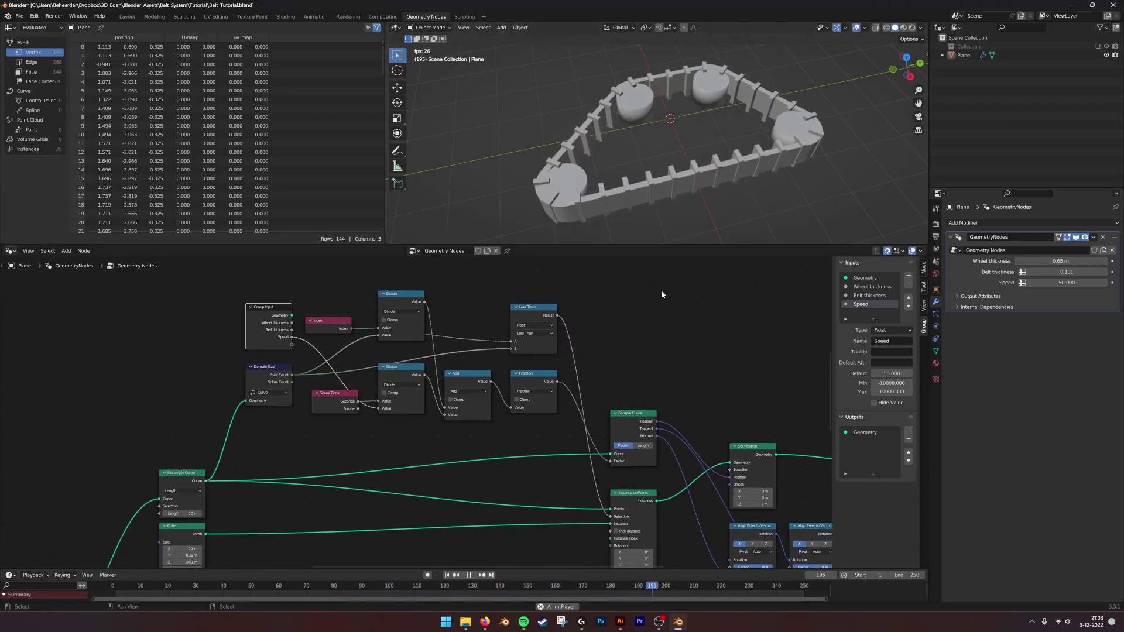
Insert a Transform node on the link between Cube and the Instance input of Instance on Points
{"action": "middle_click_drag", "start_coordinate": [657, 386], "coordinate": [560, 318]}
{"action": "scroll", "coordinate": [603, 334], "scroll_direction": "up", "scroll_amount": 4}
{"action": "middle_click_drag", "start_coordinate": [542, 408], "coordinate": [600, 391]}
{"action": "scroll", "coordinate": [633, 364], "scroll_direction": "down", "scroll_amount": 2}
{"action": "middle_click_drag", "start_coordinate": [264, 410], "coordinate": [393, 413]}
{"action": "key", "text": "shift+a"}
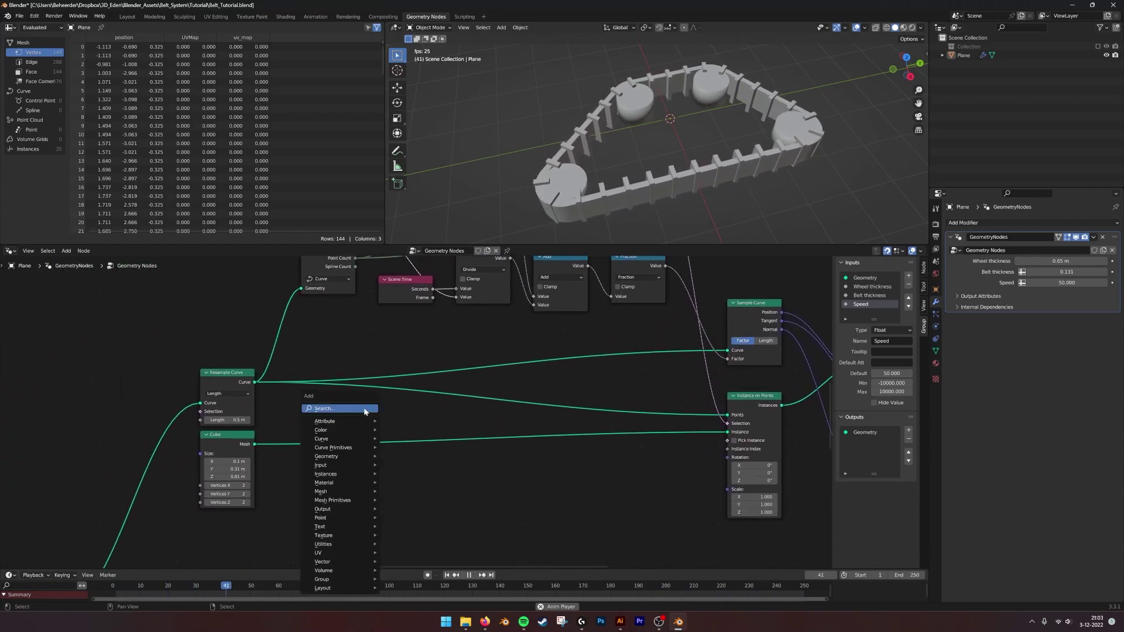
{"action": "type", "text": "trans"}
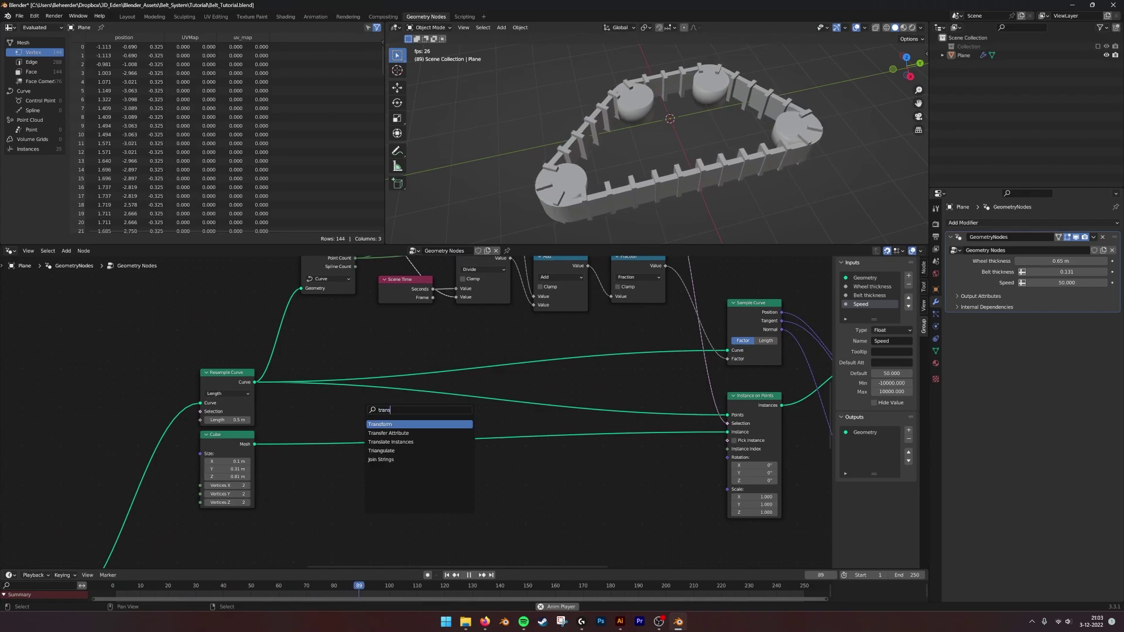
{"action": "key", "text": "Return"}
{"action": "left_click", "coordinate": [372, 418]}
Set the Transform node's Y translation to -0.17 m
{"action": "middle_click_drag", "start_coordinate": [463, 403], "coordinate": [497, 387]}
{"action": "scroll", "coordinate": [497, 386], "scroll_direction": "up", "scroll_amount": 3}
{"action": "middle_click_drag", "start_coordinate": [470, 431], "coordinate": [504, 401]}
{"action": "left_click_drag", "start_coordinate": [450, 425], "coordinate": [426, 425]}
Set the Cube node's size to 0.43 m in X and 0.06 m in Y
{"action": "scroll", "coordinate": [265, 415], "scroll_direction": "up", "scroll_amount": 3}
{"action": "middle_click_drag", "start_coordinate": [265, 415], "coordinate": [424, 408]}
{"action": "scroll", "coordinate": [423, 407], "scroll_direction": "up", "scroll_amount": 1}
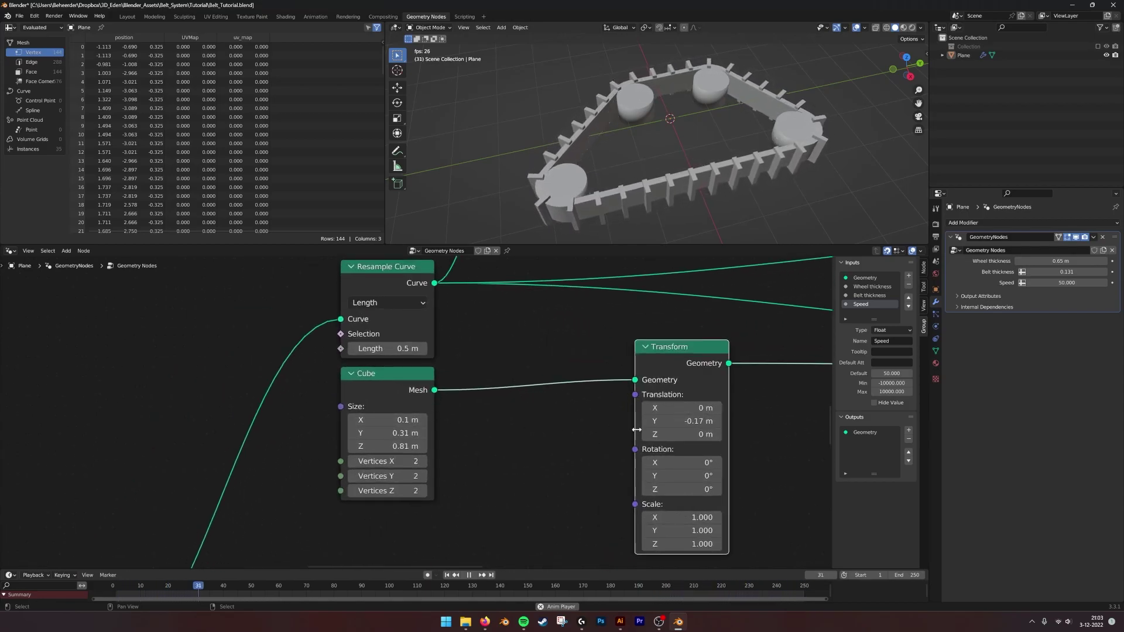
{"action": "left_click_drag", "start_coordinate": [390, 433], "coordinate": [404, 420]}
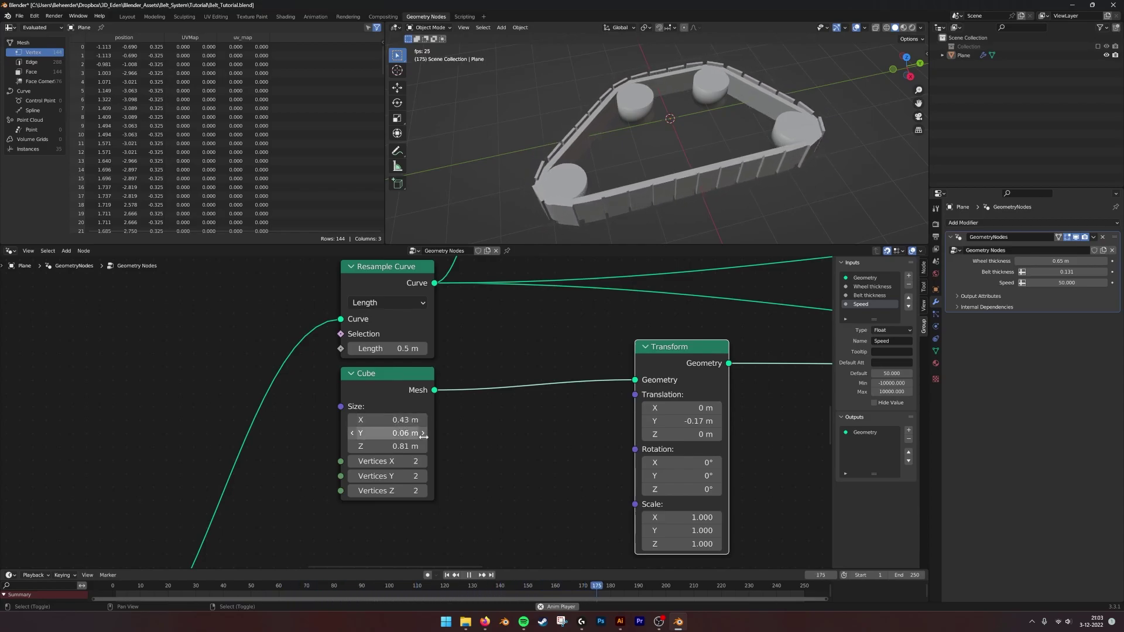
Set the Transform node's Y translation to -0.2 m
{"action": "middle_click_drag", "start_coordinate": [551, 451], "coordinate": [480, 461]}
{"action": "double_click", "coordinate": [609, 431]}
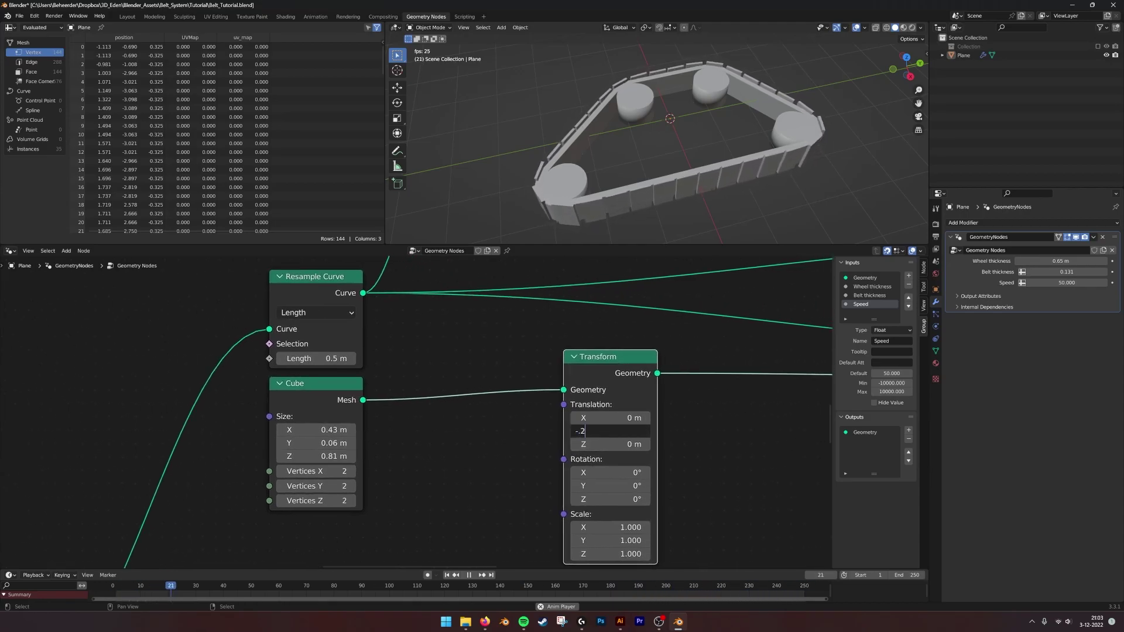
{"action": "key", "text": "Return"}
{"action": "middle_click_drag", "start_coordinate": [768, 136], "coordinate": [711, 191]}
Set the Resample Curve node's length to 0.2 m
{"action": "scroll", "coordinate": [755, 174], "scroll_direction": "down", "scroll_amount": 2}
{"action": "middle_click_drag", "start_coordinate": [422, 394], "coordinate": [387, 409]}
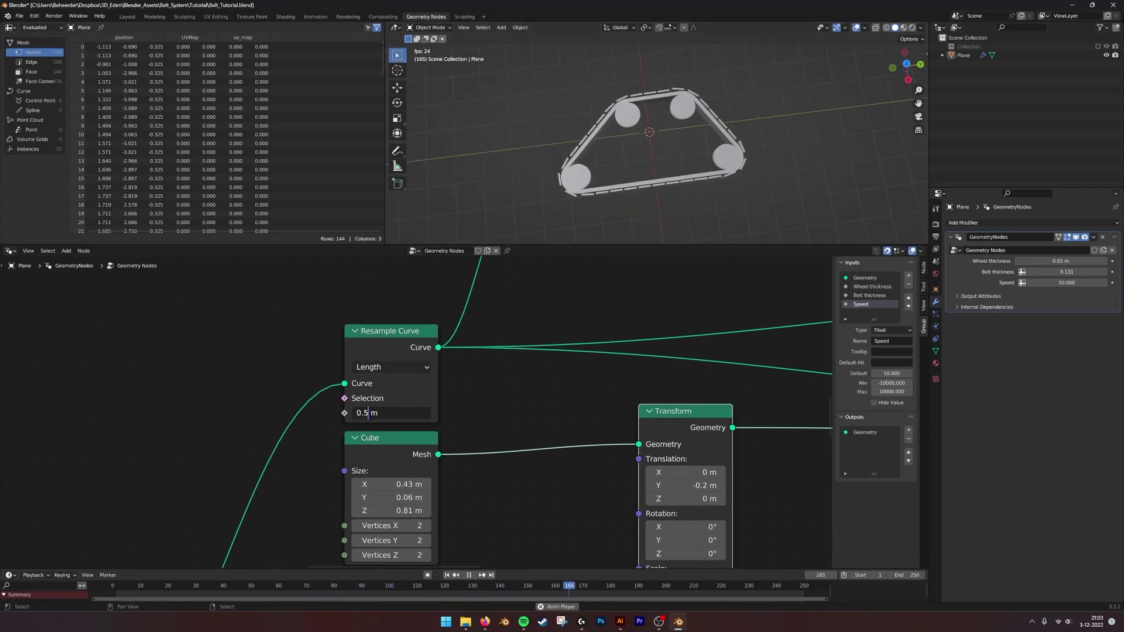
{"action": "middle_click_drag", "start_coordinate": [651, 183], "coordinate": [667, 149]}
{"action": "scroll", "coordinate": [602, 417], "scroll_direction": "up", "scroll_amount": 2}
{"action": "middle_click_drag", "start_coordinate": [514, 486], "coordinate": [527, 454]}
{"action": "scroll", "coordinate": [522, 477], "scroll_direction": "up", "scroll_amount": 1}
{"action": "scroll", "coordinate": [521, 456], "scroll_direction": "up", "scroll_amount": 2}
Reduce the Cube node's X size to 0.25 m
{"action": "left_click_drag", "start_coordinate": [419, 485], "coordinate": [395, 484], "text": "shift"}
{"action": "left_click_drag", "start_coordinate": [422, 483], "coordinate": [363, 483]}
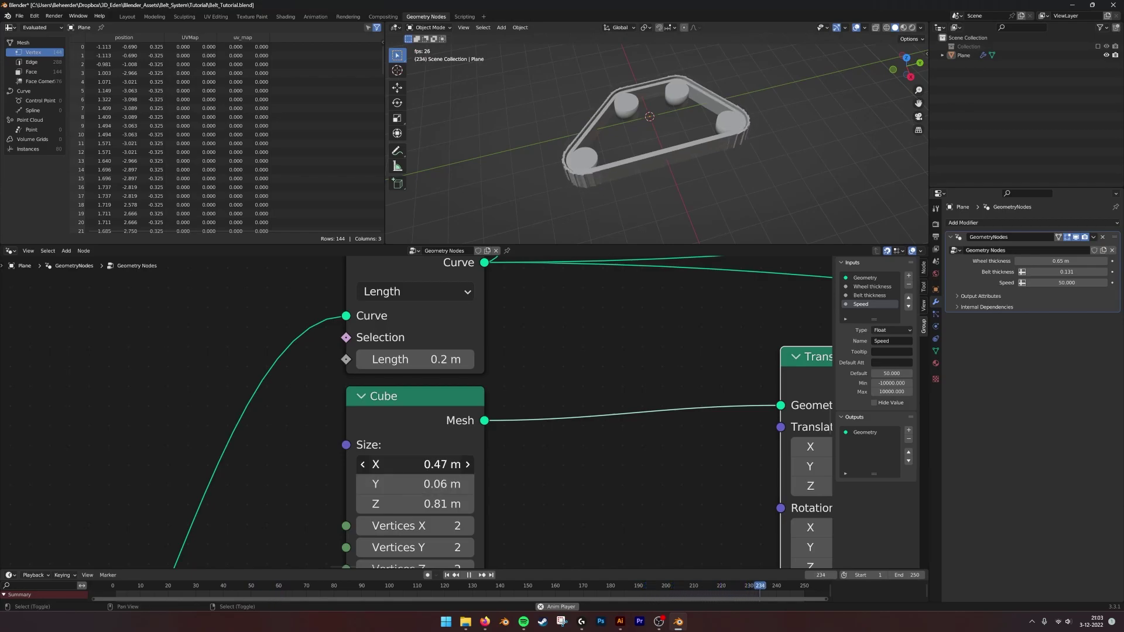
{"action": "middle_click_drag", "start_coordinate": [750, 170], "coordinate": [763, 137]}
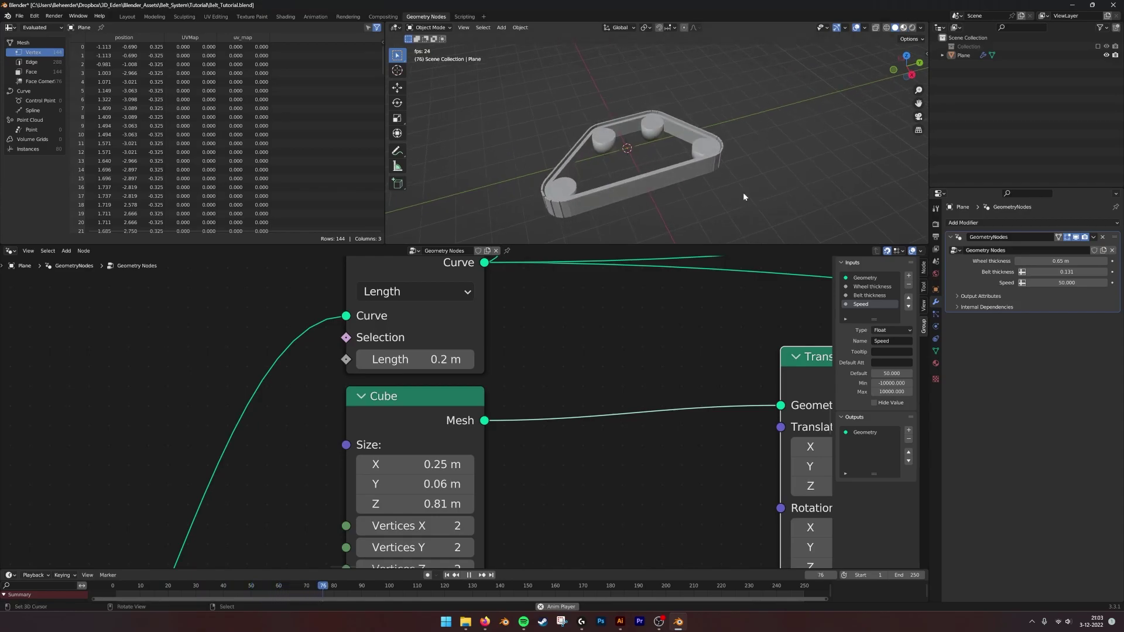
Try another viewport shading mode, return to solid shading, and enable its Cavity option
{"action": "key", "text": "z"}
{"action": "scroll", "coordinate": [661, 336], "scroll_direction": "down", "scroll_amount": 2}
{"action": "middle_click_drag", "start_coordinate": [693, 330], "coordinate": [653, 349]}
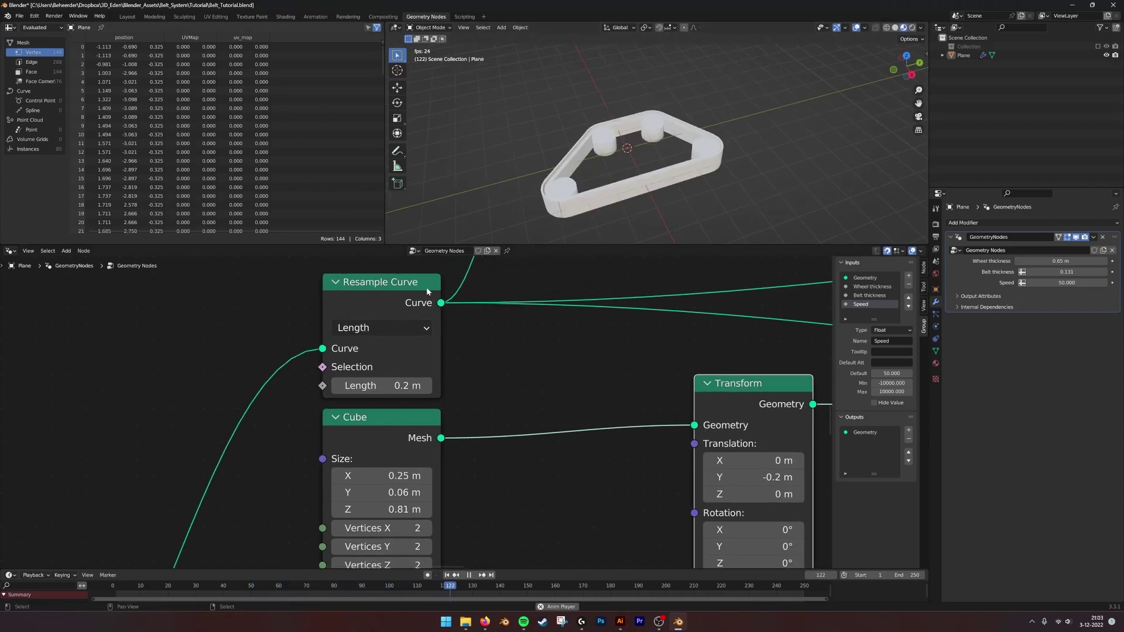
{"action": "scroll", "coordinate": [426, 291], "scroll_direction": "down", "scroll_amount": 1}
{"action": "scroll", "coordinate": [631, 160], "scroll_direction": "up", "scroll_amount": 6}
{"action": "scroll", "coordinate": [639, 99], "scroll_direction": "down", "scroll_amount": 5}
{"action": "left_click", "coordinate": [895, 28]}
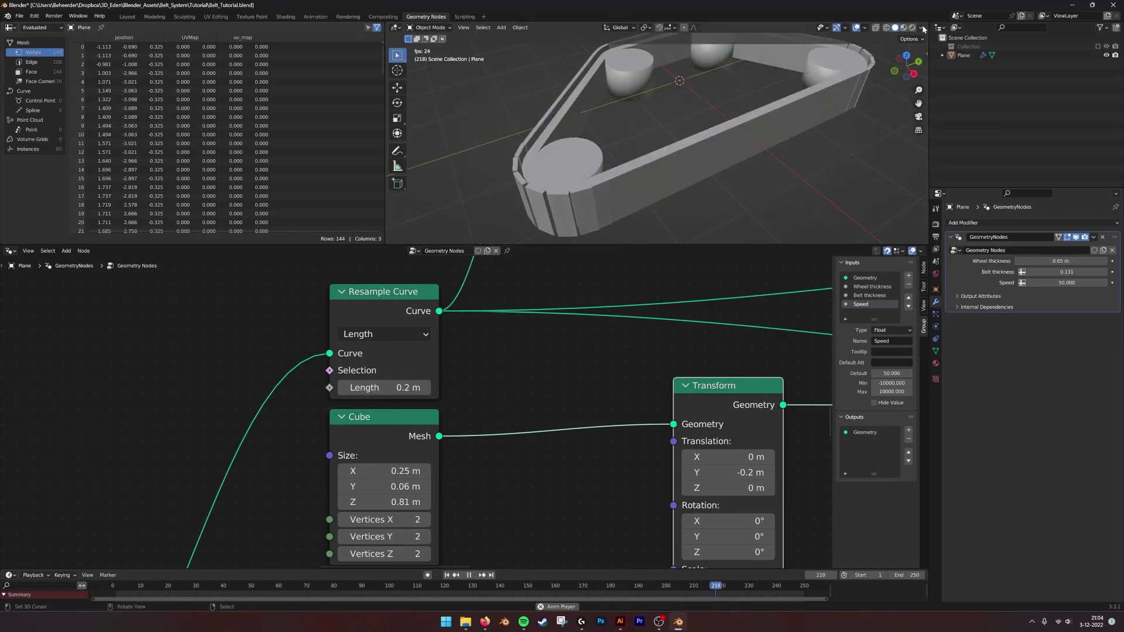
{"action": "left_click", "coordinate": [921, 28]}
{"action": "left_click", "coordinate": [870, 224]}
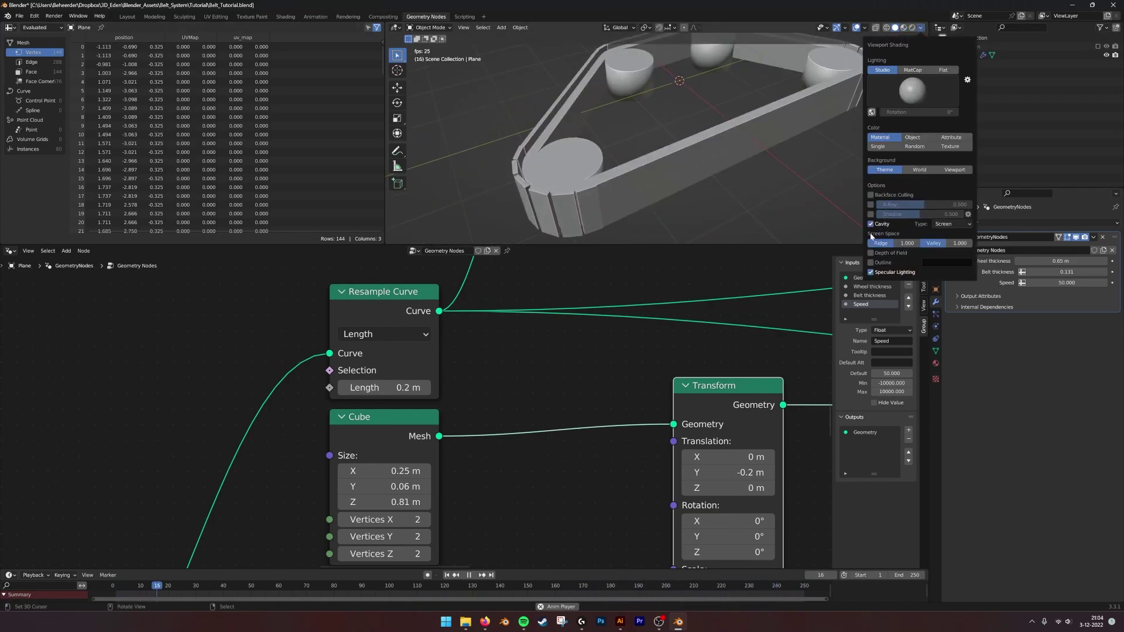
Set the Cube node's X size to 0.21 m
{"action": "scroll", "coordinate": [708, 172], "scroll_direction": "down", "scroll_amount": 3}
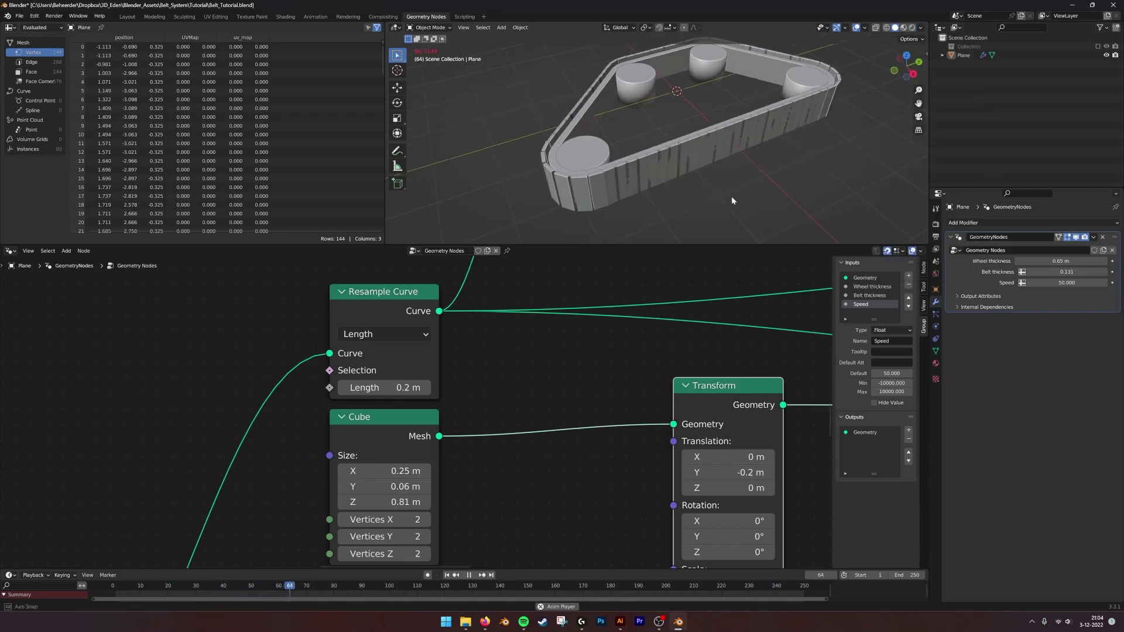
{"action": "mouse_move", "coordinate": [390, 472]}
{"action": "left_mouse_down"}
{"action": "mouse_move", "coordinate": [358, 472]}
{"action": "mouse_move", "coordinate": [378, 471]}
{"action": "left_mouse_up"}
{"action": "middle_click_drag", "start_coordinate": [580, 165], "coordinate": [764, 156]}
Select the belt object, enter Edit Mode, and enable X-ray display
{"action": "left_click", "coordinate": [761, 158]}
{"action": "key", "text": "Tab"}
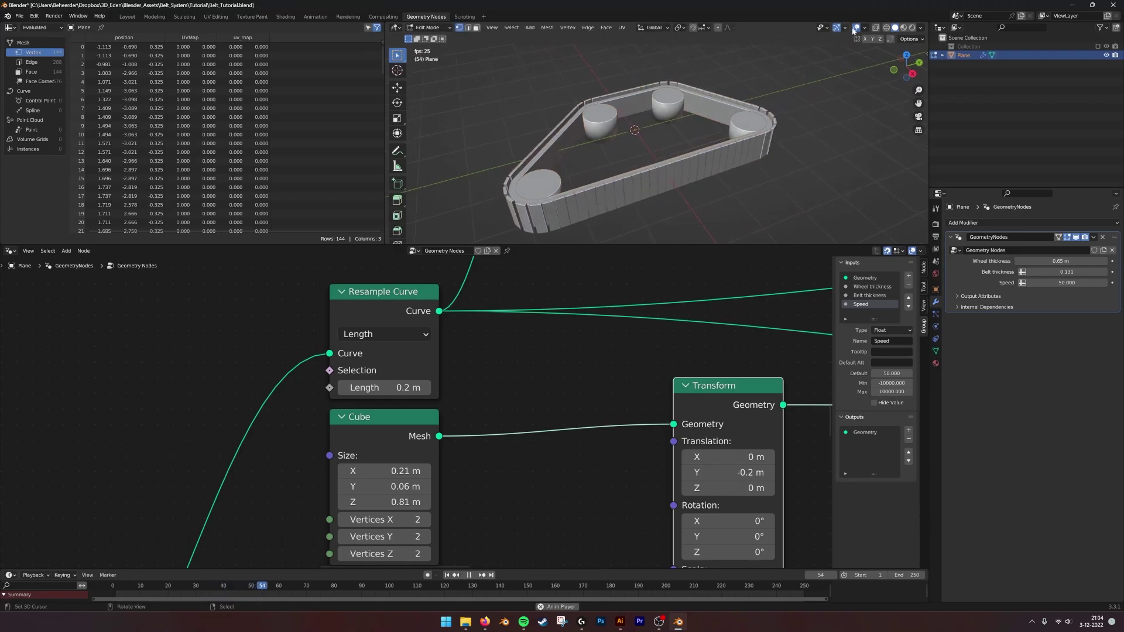
{"action": "left_click", "coordinate": [876, 28]}
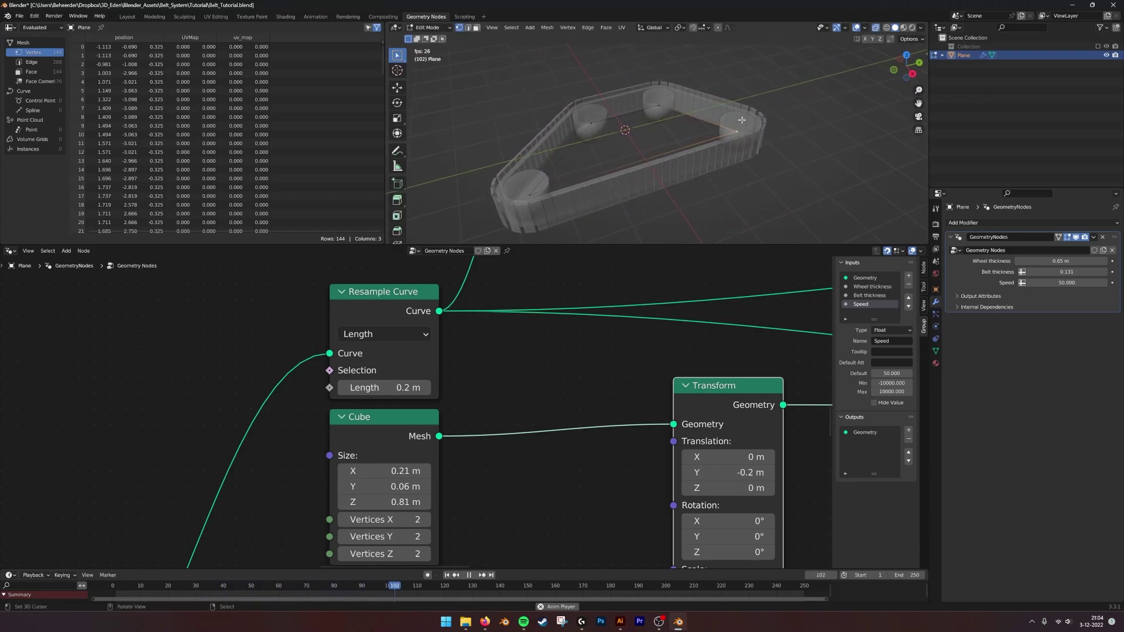
Move the selected corner wheel vertex freely within the horizontal plane in top view
{"action": "middle_click_drag", "start_coordinate": [741, 119], "coordinate": [746, 124], "text": "alt"}
{"action": "middle_click_drag", "start_coordinate": [636, 108], "coordinate": [749, 157], "text": "alt"}
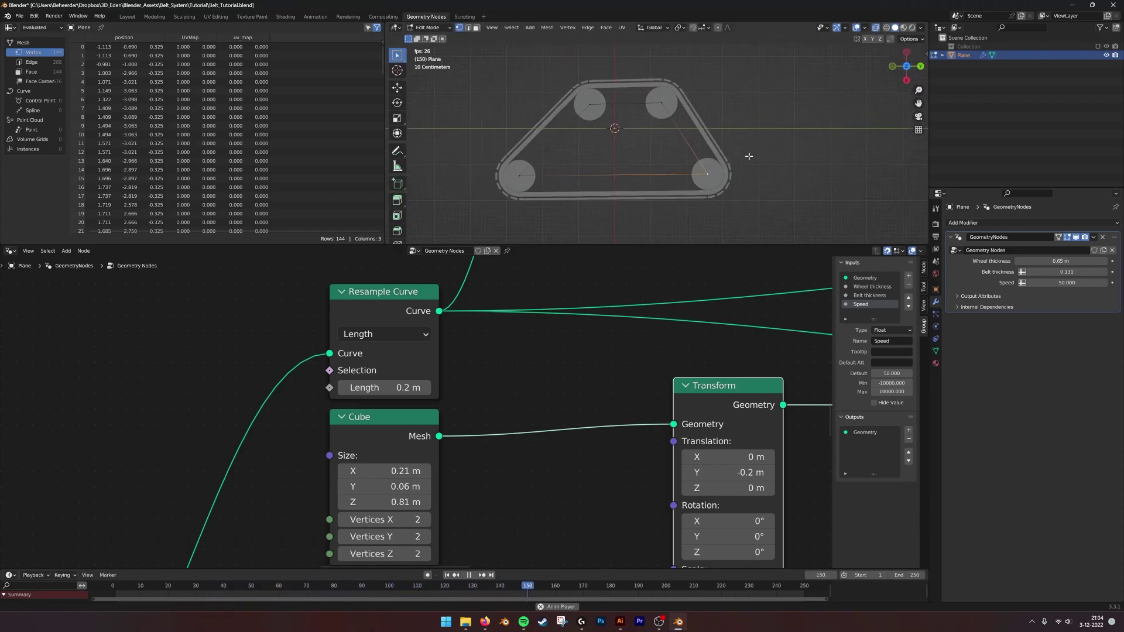
{"action": "key", "text": "g"}
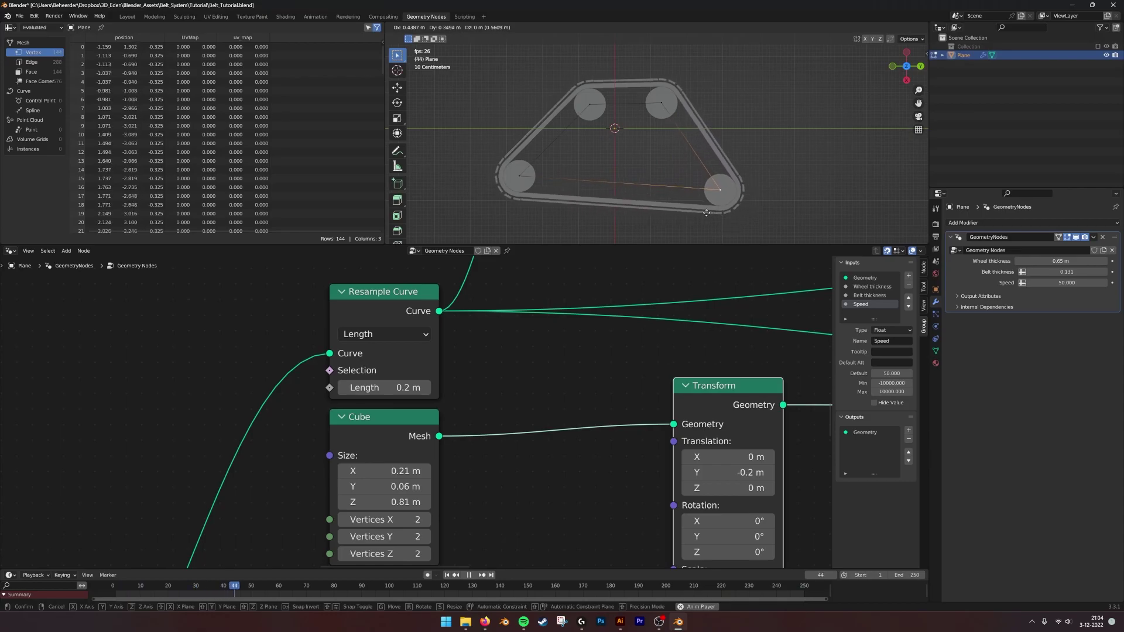
{"action": "left_click", "coordinate": [689, 200]}
Raise the selected wheel vertex to a Z height of about 1.15 m in side view and leave Edit Mode
{"action": "key", "text": "KP_3"}
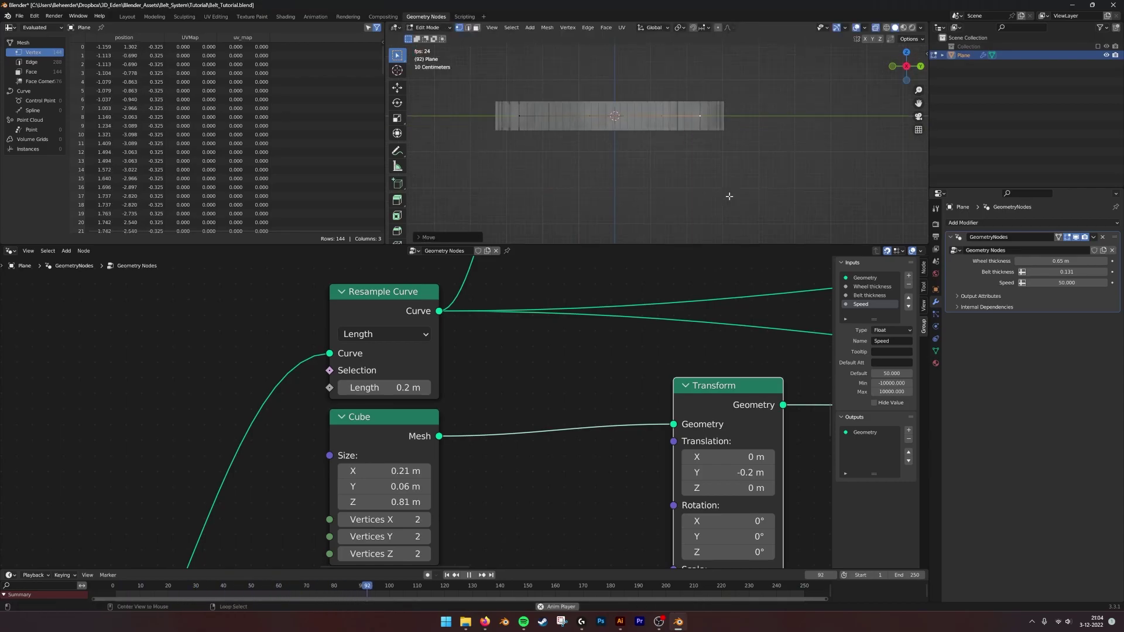
{"action": "key", "text": "g"}
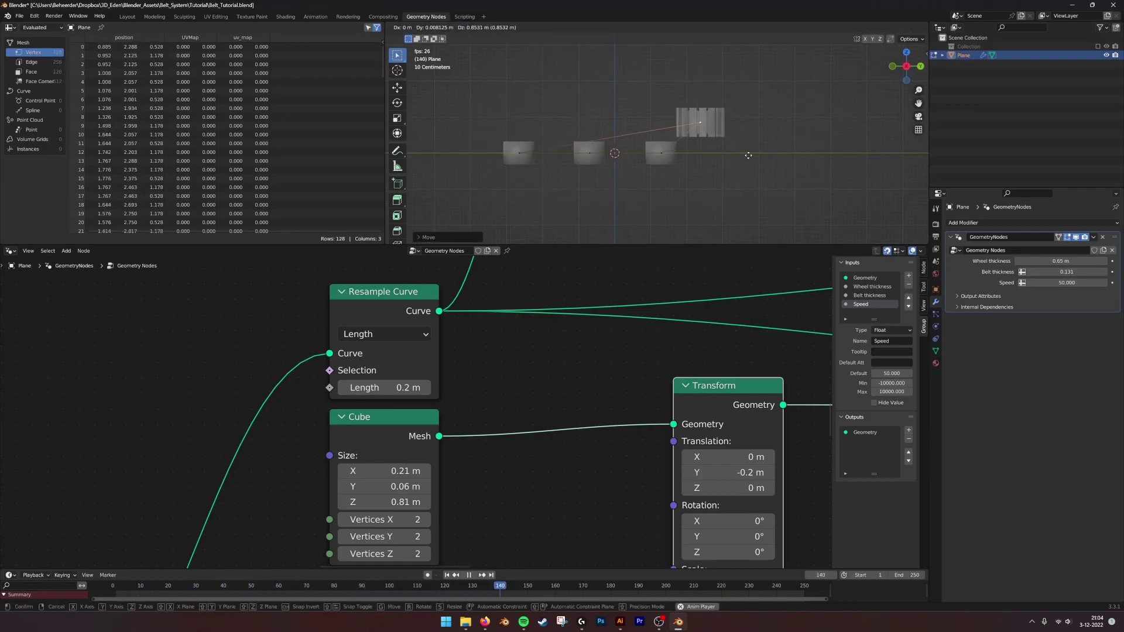
{"action": "left_click", "coordinate": [748, 144]}
{"action": "mouse_move", "coordinate": [748, 144]}
{"action": "middle_mouse_down"}
{"action": "mouse_move", "coordinate": [739, 138]}
{"action": "mouse_move", "coordinate": [729, 153]}
{"action": "mouse_move", "coordinate": [753, 142]}
{"action": "mouse_move", "coordinate": [727, 160]}
{"action": "mouse_move", "coordinate": [736, 154]}
{"action": "middle_mouse_up"}
{"action": "key", "text": "Tab"}
Move the Group Input node farther away from the upper Wheels frame to make room for another node
{"action": "scroll", "coordinate": [552, 442], "scroll_direction": "down", "scroll_amount": 3}
{"action": "scroll", "coordinate": [552, 442], "scroll_direction": "down", "scroll_amount": 6}
{"action": "middle_click_drag", "start_coordinate": [552, 442], "coordinate": [720, 338]}
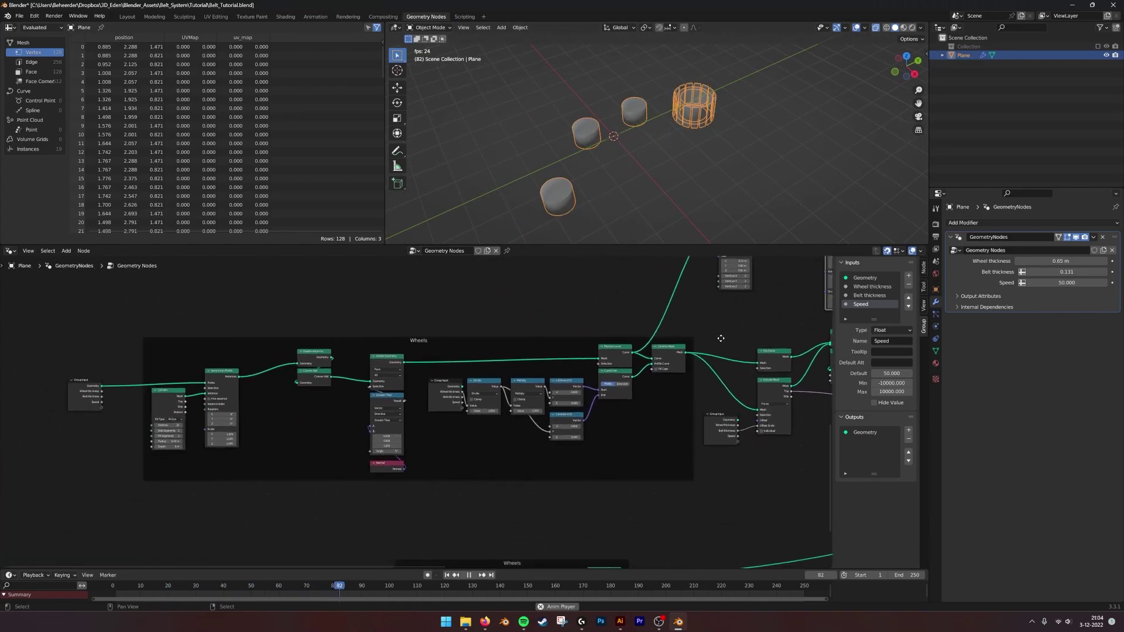
{"action": "scroll", "coordinate": [419, 367], "scroll_direction": "up", "scroll_amount": 6}
{"action": "middle_click_drag", "start_coordinate": [322, 357], "coordinate": [569, 387]}
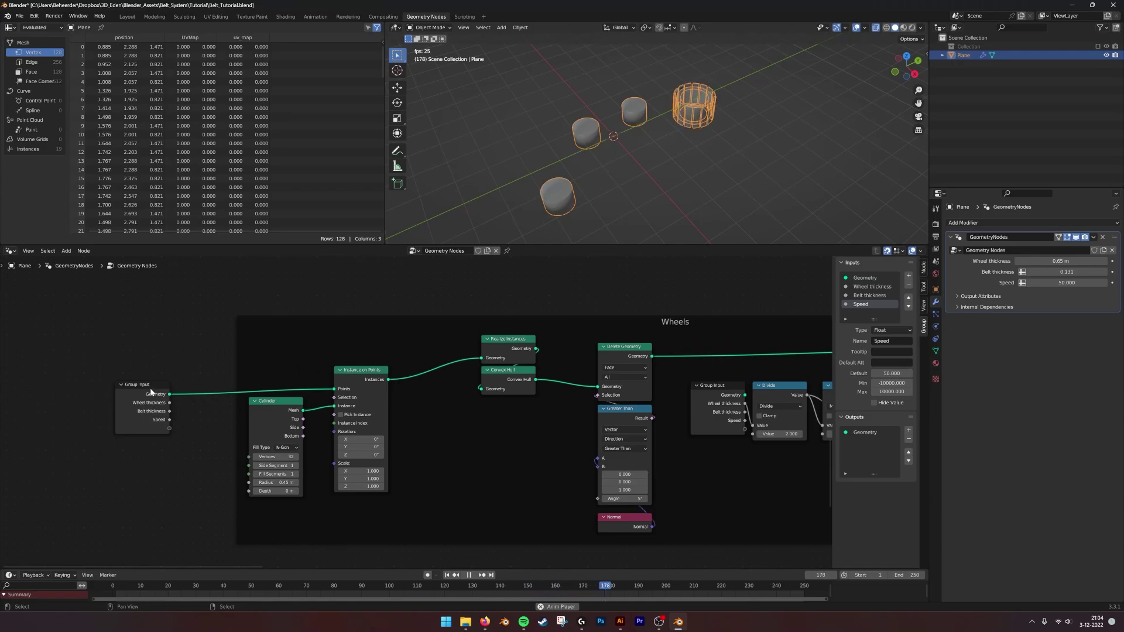
{"action": "left_click_drag", "start_coordinate": [151, 392], "coordinate": [151, 384]}
{"action": "middle_click_drag", "start_coordinate": [681, 132], "coordinate": [713, 99]}
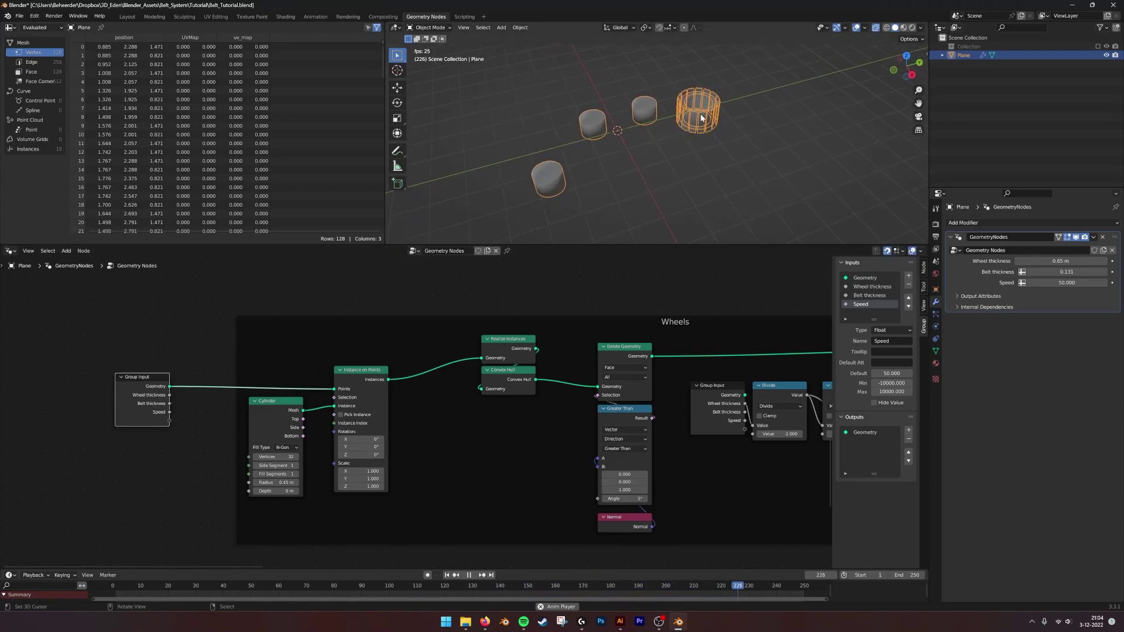
{"action": "middle_click_drag", "start_coordinate": [634, 143], "coordinate": [634, 154]}
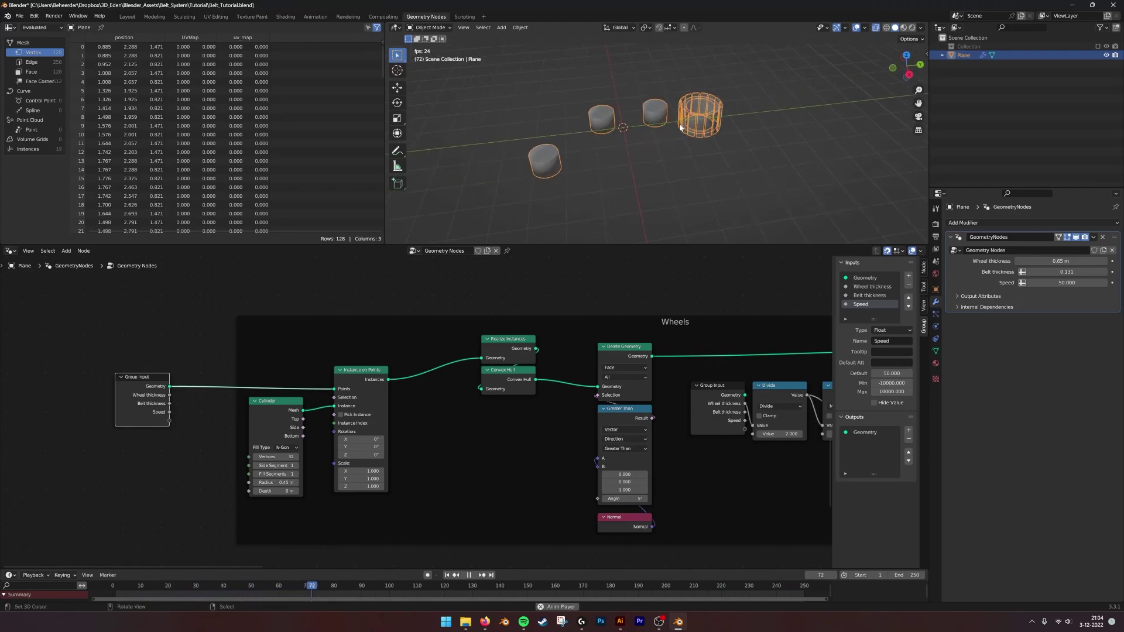
{"action": "middle_click_drag", "start_coordinate": [543, 342], "coordinate": [507, 351]}
{"action": "scroll", "coordinate": [502, 369], "scroll_direction": "down", "scroll_amount": 2}
{"action": "scroll", "coordinate": [444, 372], "scroll_direction": "up", "scroll_amount": 2}
{"action": "middle_click_drag", "start_coordinate": [445, 373], "coordinate": [637, 358]}
{"action": "left_click_drag", "start_coordinate": [288, 375], "coordinate": [71, 380]}
{"action": "middle_click_drag", "start_coordinate": [150, 371], "coordinate": [301, 406]}
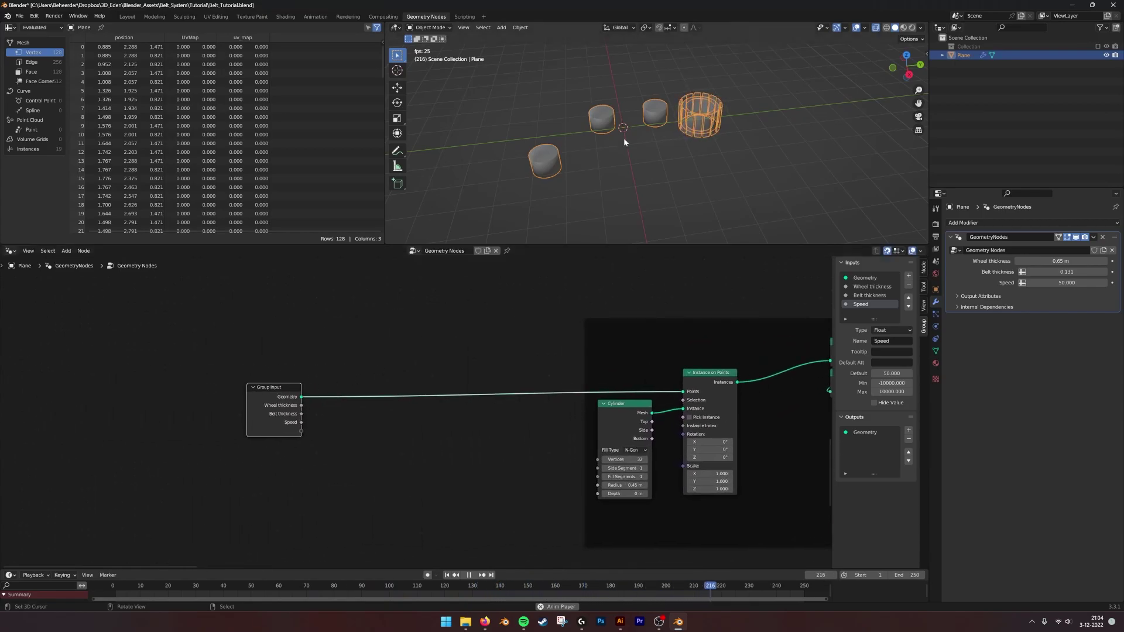
{"action": "middle_click_drag", "start_coordinate": [413, 384], "coordinate": [463, 362]}
{"action": "scroll", "coordinate": [464, 363], "scroll_direction": "up", "scroll_amount": 4}
Insert a Transform node on the Geometry link between the Group Input and the upper Wheels frame's Instance on Points node
{"action": "key", "text": "Tab"}
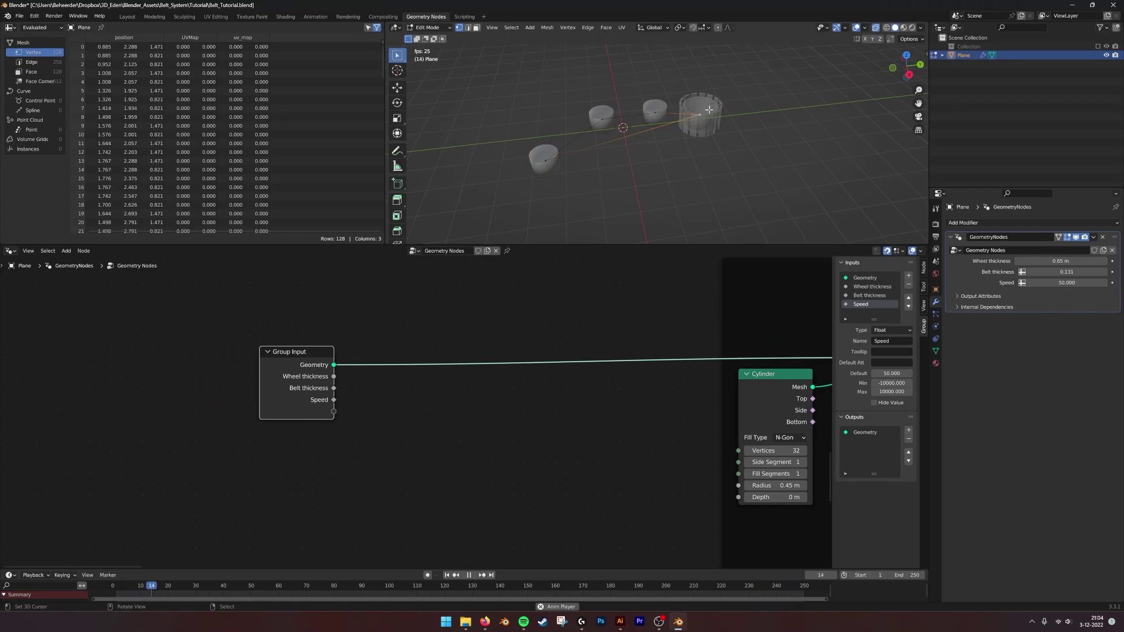
{"action": "middle_click_drag", "start_coordinate": [661, 107], "coordinate": [697, 105]}
{"action": "key", "text": "Tab"}
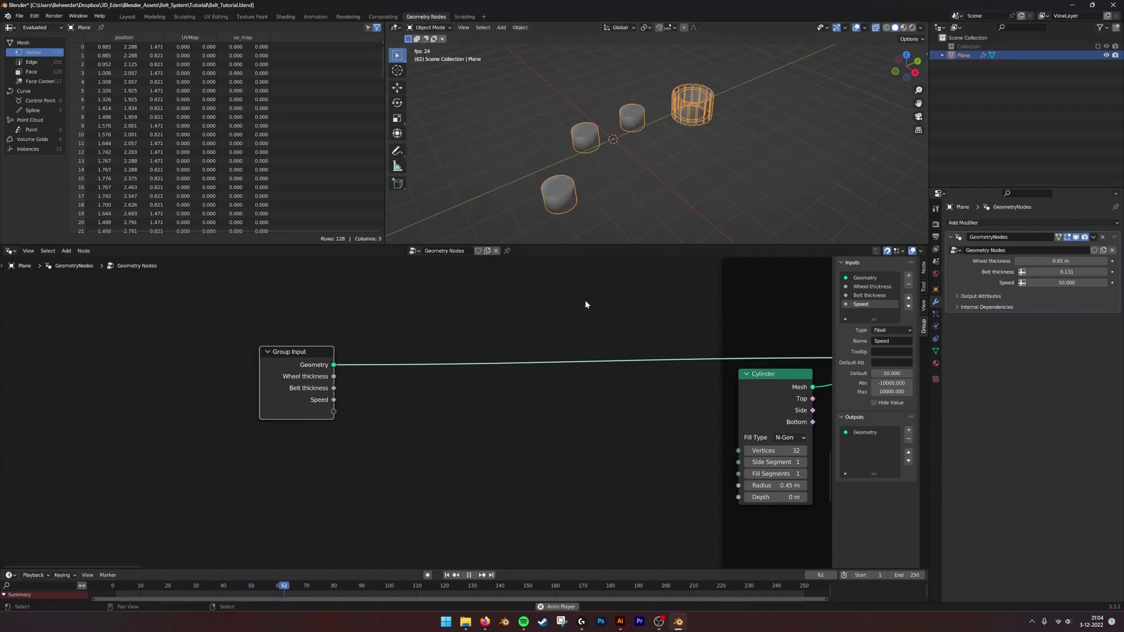
{"action": "middle_click_drag", "start_coordinate": [518, 306], "coordinate": [535, 334]}
{"action": "key", "text": "shift+a"}
{"action": "left_click", "coordinate": [535, 334]}
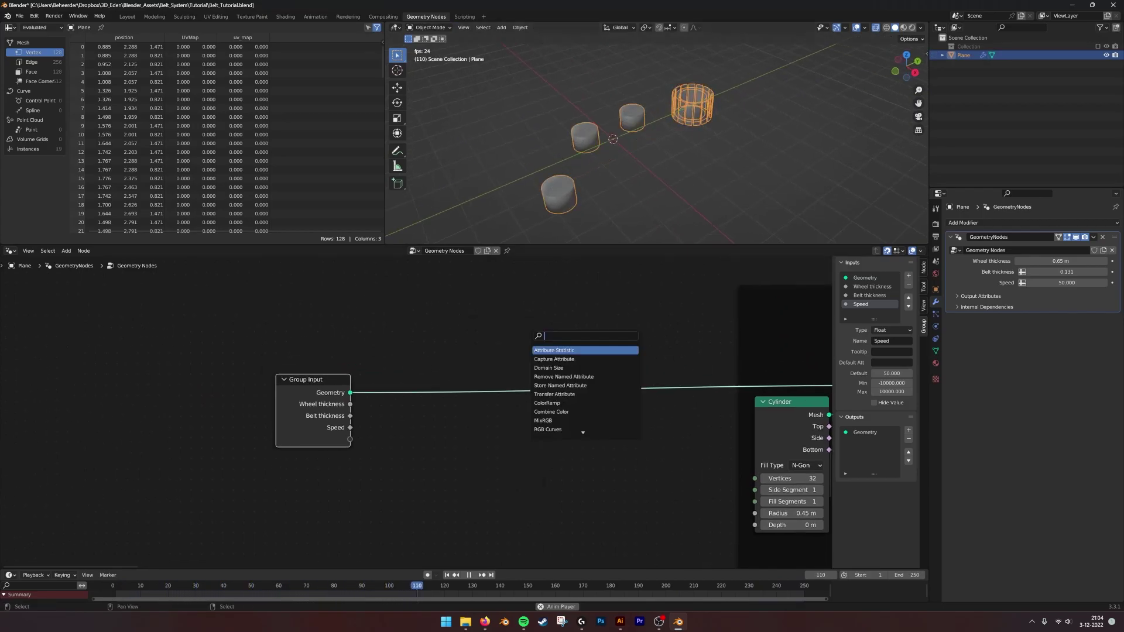
{"action": "type", "text": "transfrom"}
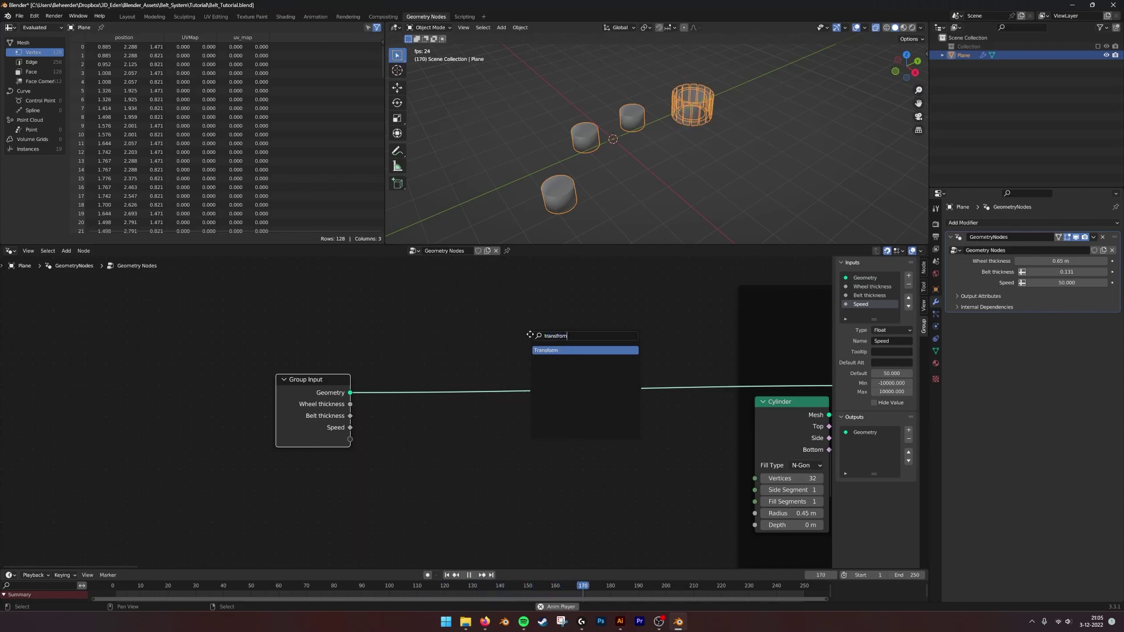
{"action": "key", "text": "Return"}
{"action": "left_click", "coordinate": [571, 384]}
Set the new Transform node's Z scale to 0
{"action": "scroll", "coordinate": [590, 422], "scroll_direction": "up", "scroll_amount": 1}
{"action": "middle_click_drag", "start_coordinate": [590, 422], "coordinate": [569, 428]}
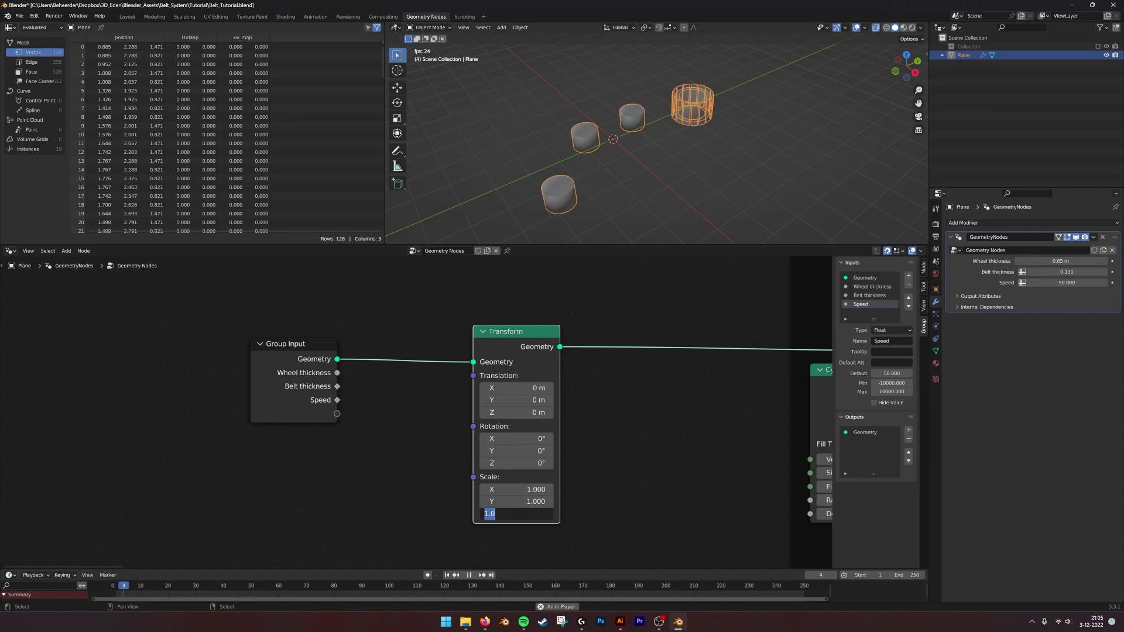
{"action": "key", "text": "Return"}
Try moving the raised wheel vertex in Edit Mode to test the flattened belt
{"action": "mouse_move", "coordinate": [716, 151]}
{"action": "middle_mouse_down"}
{"action": "mouse_move", "coordinate": [704, 161]}
{"action": "mouse_move", "coordinate": [722, 130]}
{"action": "mouse_move", "coordinate": [730, 169]}
{"action": "mouse_move", "coordinate": [723, 162]}
{"action": "middle_mouse_up"}
{"action": "key", "text": "Tab"}
{"action": "key", "text": "g"}
{"action": "left_click", "coordinate": [725, 125]}
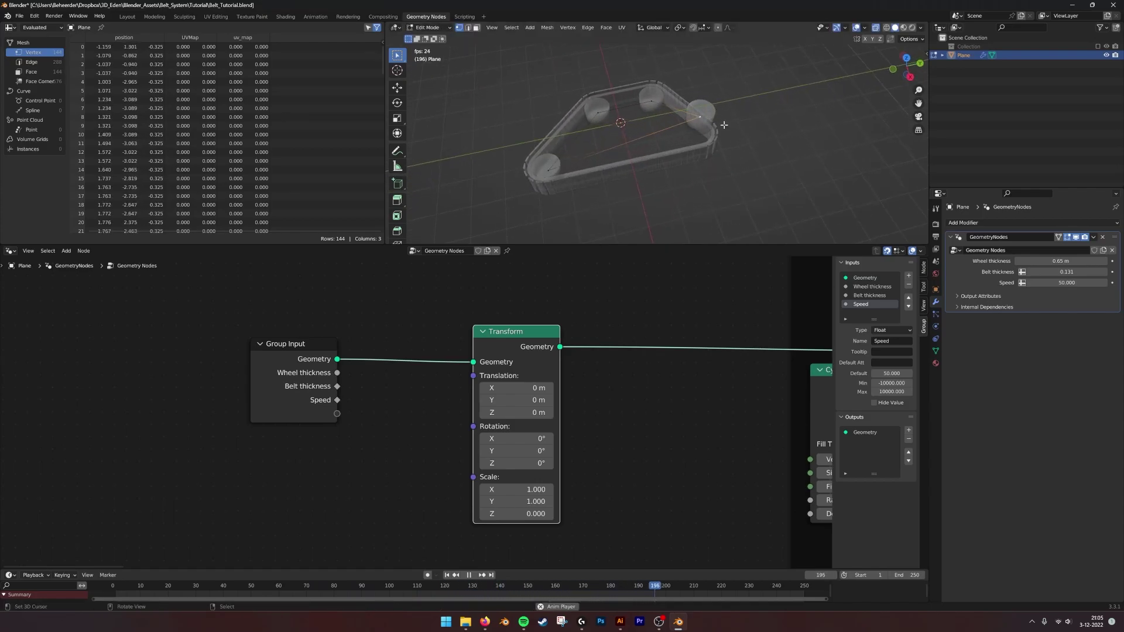
{"action": "middle_click_drag", "start_coordinate": [688, 124], "coordinate": [713, 160]}
{"action": "scroll", "coordinate": [662, 124], "scroll_direction": "up", "scroll_amount": 2}
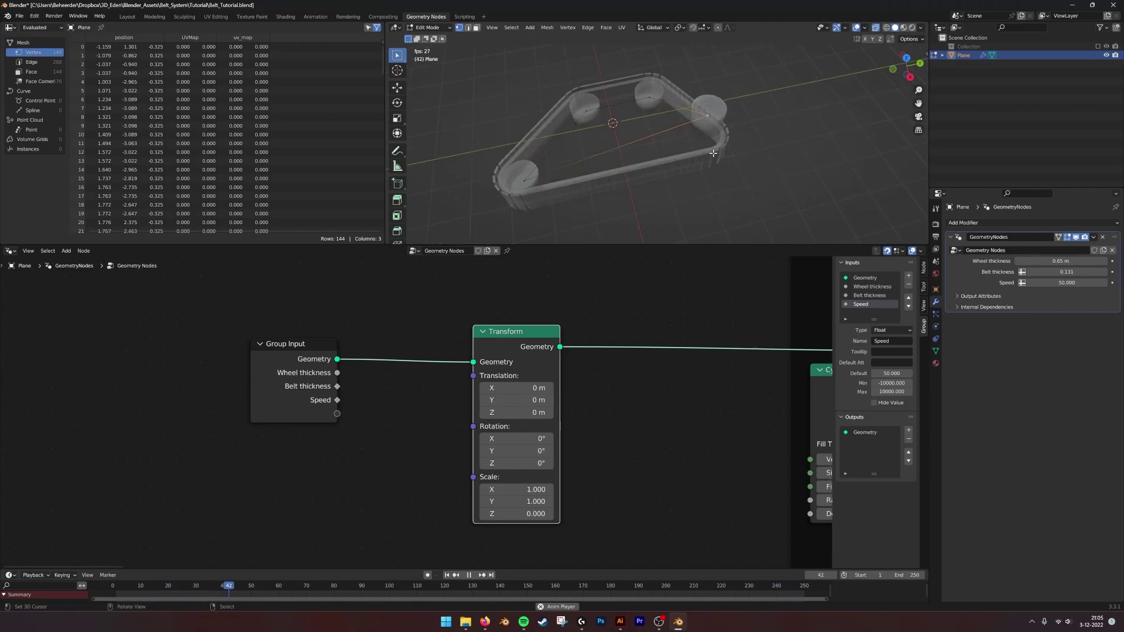
Duplicate the flattening Transform node onto the Geometry link after the Group Input in the lower Wheels frame
{"action": "scroll", "coordinate": [653, 305], "scroll_direction": "down", "scroll_amount": 5}
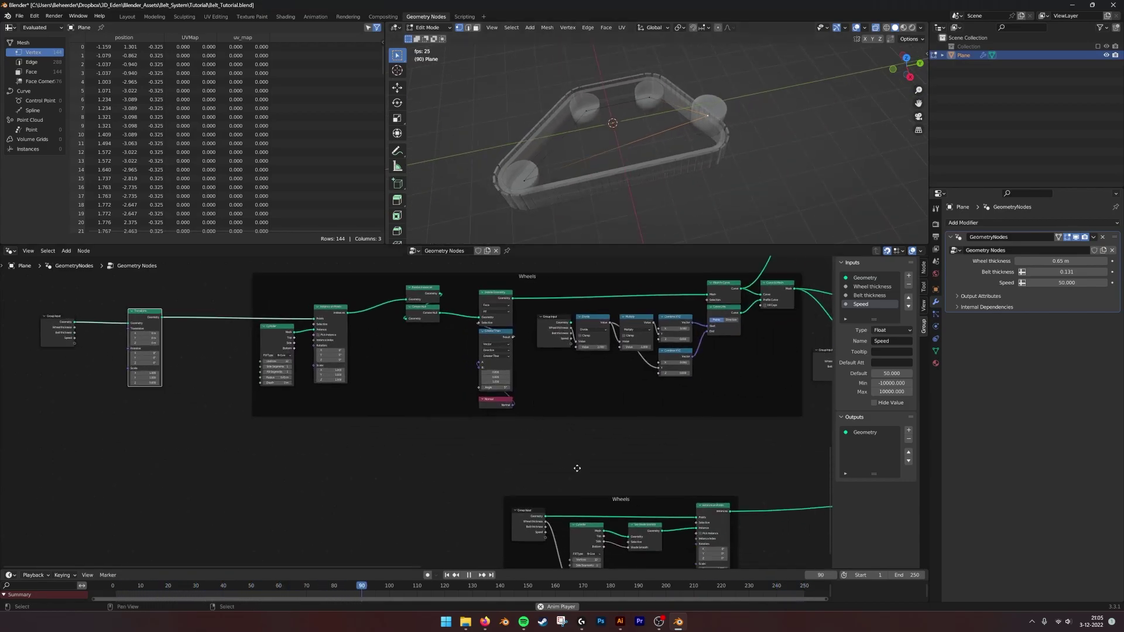
{"action": "middle_click_drag", "start_coordinate": [579, 477], "coordinate": [547, 396]}
{"action": "left_click_drag", "start_coordinate": [486, 437], "coordinate": [373, 438]}
{"action": "middle_click_drag", "start_coordinate": [183, 342], "coordinate": [207, 408]}
{"action": "left_click", "coordinate": [141, 301]}
{"action": "key", "text": "shift+d"}
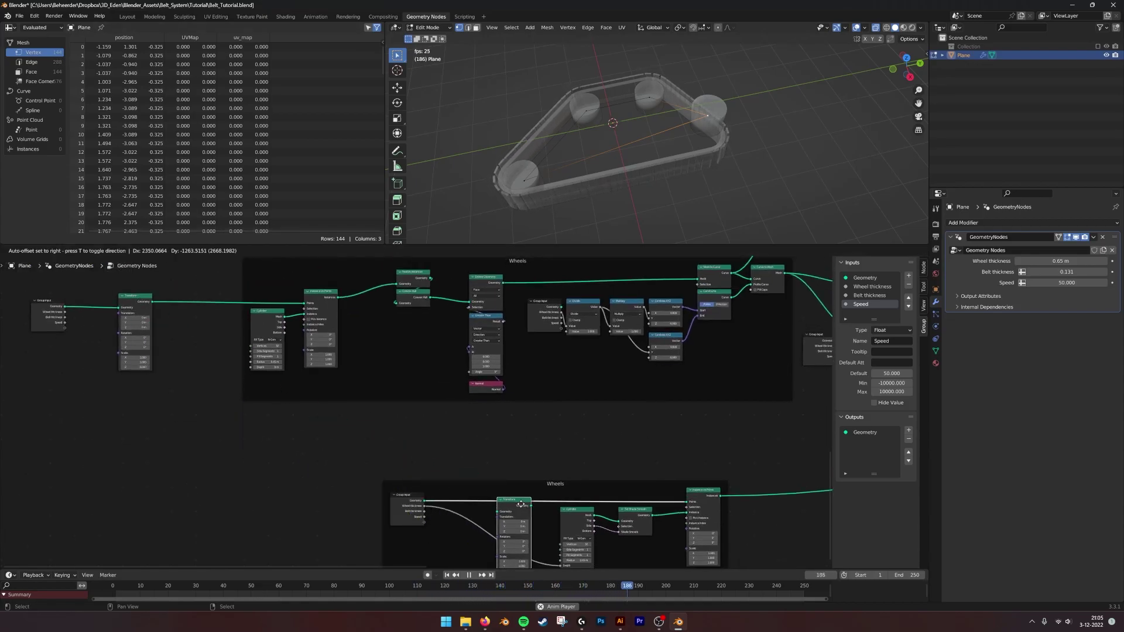
{"action": "left_click", "coordinate": [521, 503]}
Route the Wheel thickness link beneath the duplicated Transform node using two reroute points
{"action": "scroll", "coordinate": [552, 459], "scroll_direction": "up", "scroll_amount": 3}
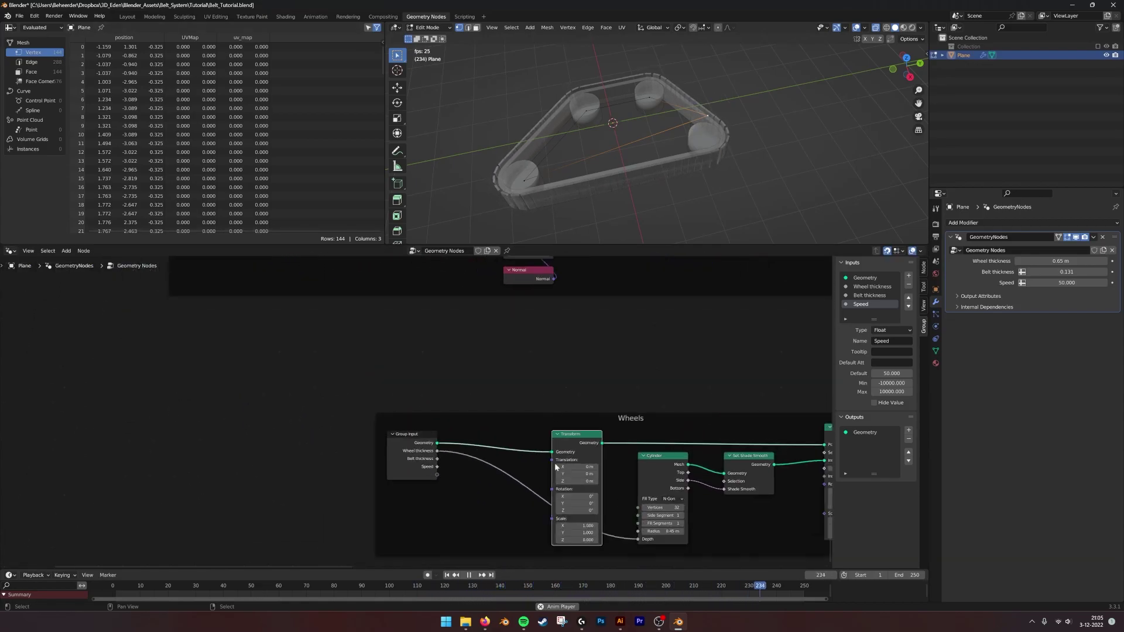
{"action": "middle_click_drag", "start_coordinate": [483, 474], "coordinate": [474, 424]}
{"action": "left_click_drag", "start_coordinate": [535, 436], "coordinate": [528, 505]}
{"action": "left_click_drag", "start_coordinate": [605, 492], "coordinate": [601, 510]}
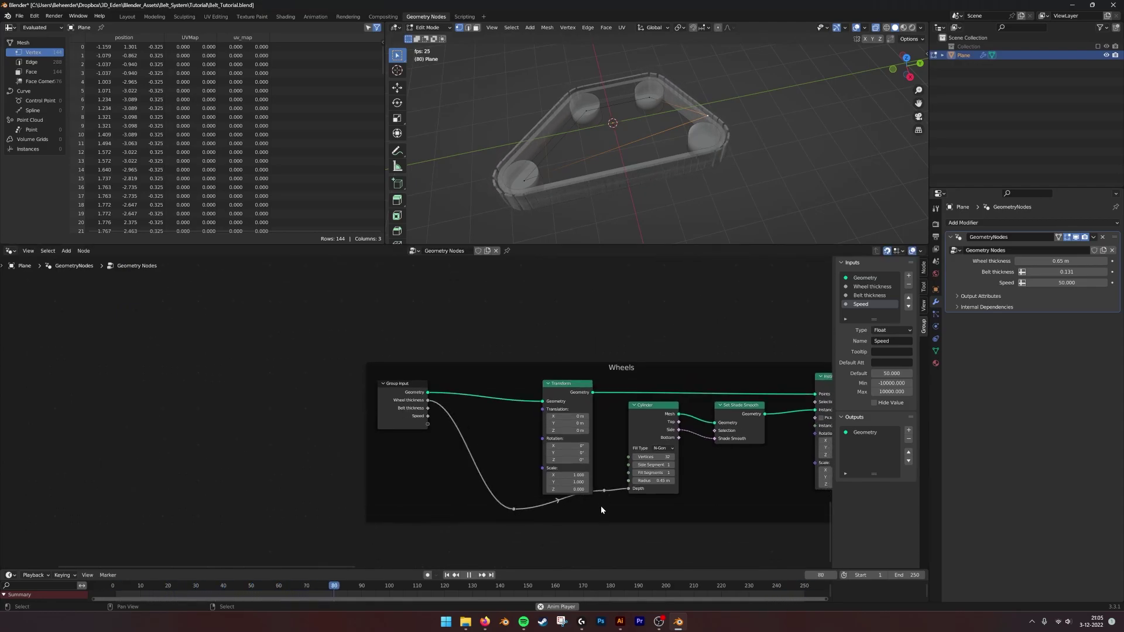
Set the raised wheel vertex's Z coordinate to 0 m and leave Edit Mode
{"action": "middle_click_drag", "start_coordinate": [687, 134], "coordinate": [720, 146]}
{"action": "key", "text": "Tab"}
{"action": "key", "text": "Tab"}
{"action": "scroll", "coordinate": [720, 146], "scroll_direction": "up", "scroll_amount": 1}
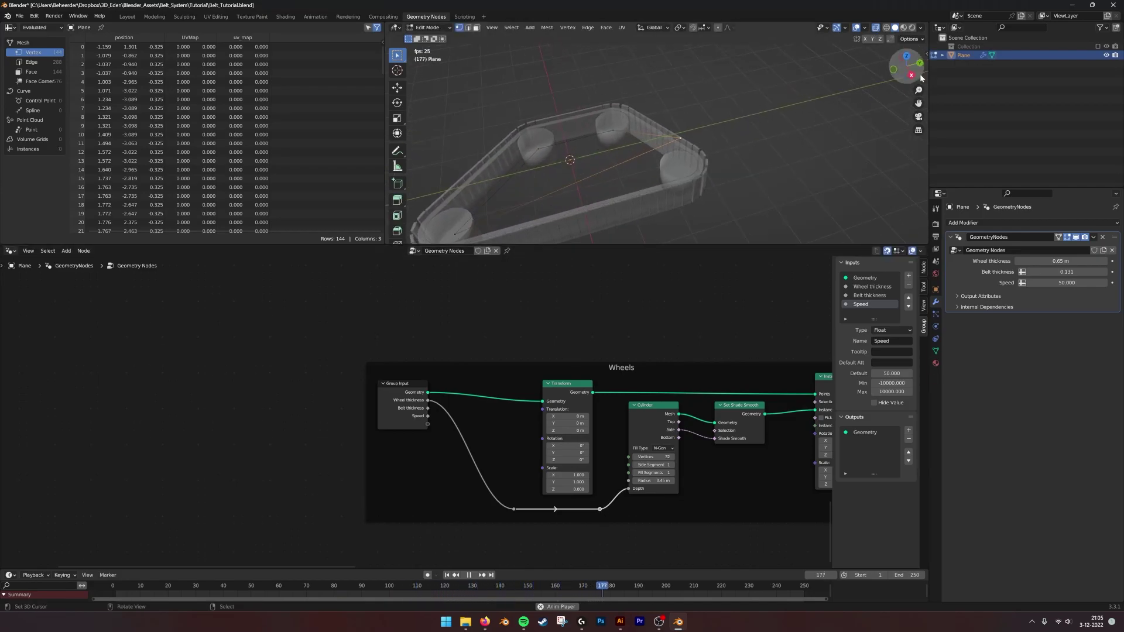
{"action": "key", "text": "n"}
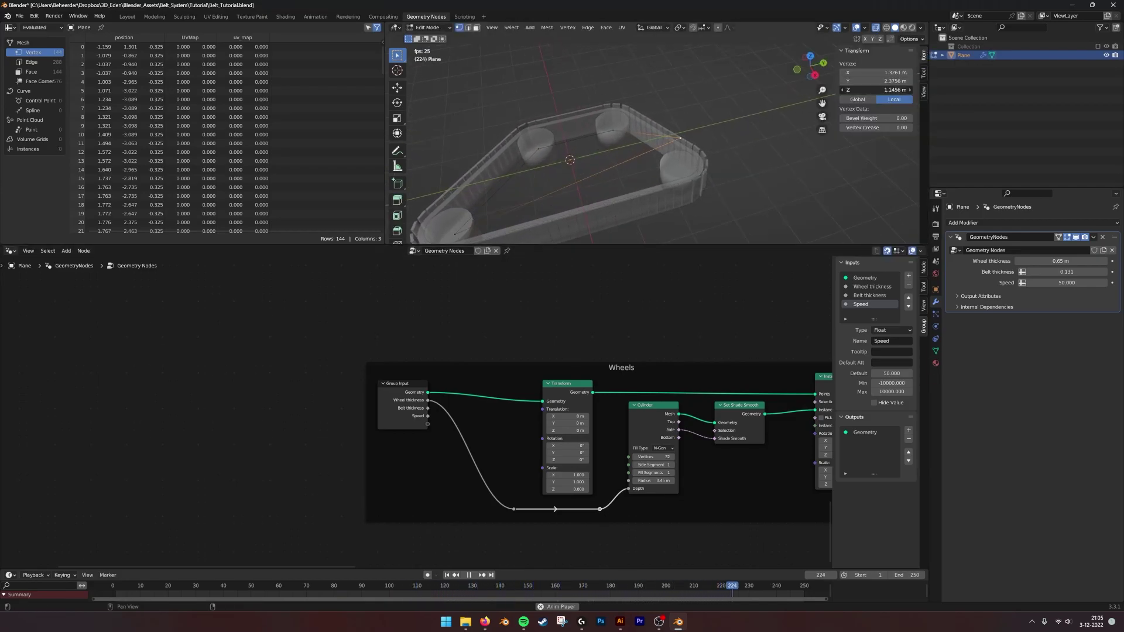
{"action": "type", "text": "0"}
{"action": "key", "text": "Return"}
{"action": "key", "text": "Tab"}
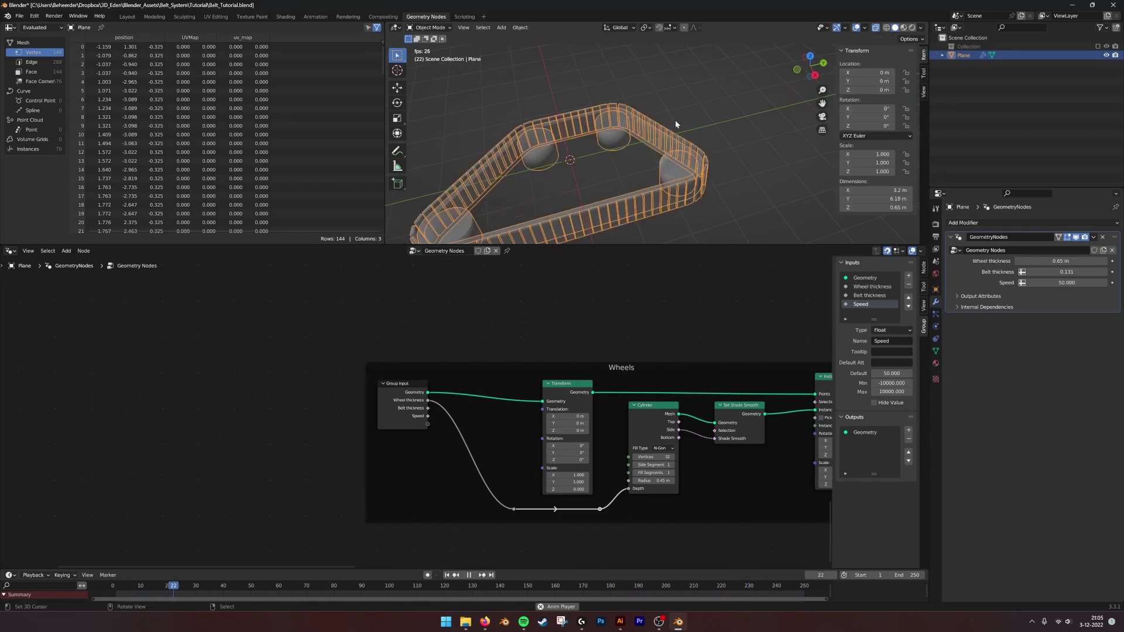
Select the two vertices of the slanted edge beside the raised wheel in Edit Mode and subdivide that edge
{"action": "key", "text": "alt+a"}
{"action": "middle_click_drag", "start_coordinate": [732, 123], "coordinate": [708, 163]}
{"action": "key", "text": "Tab"}
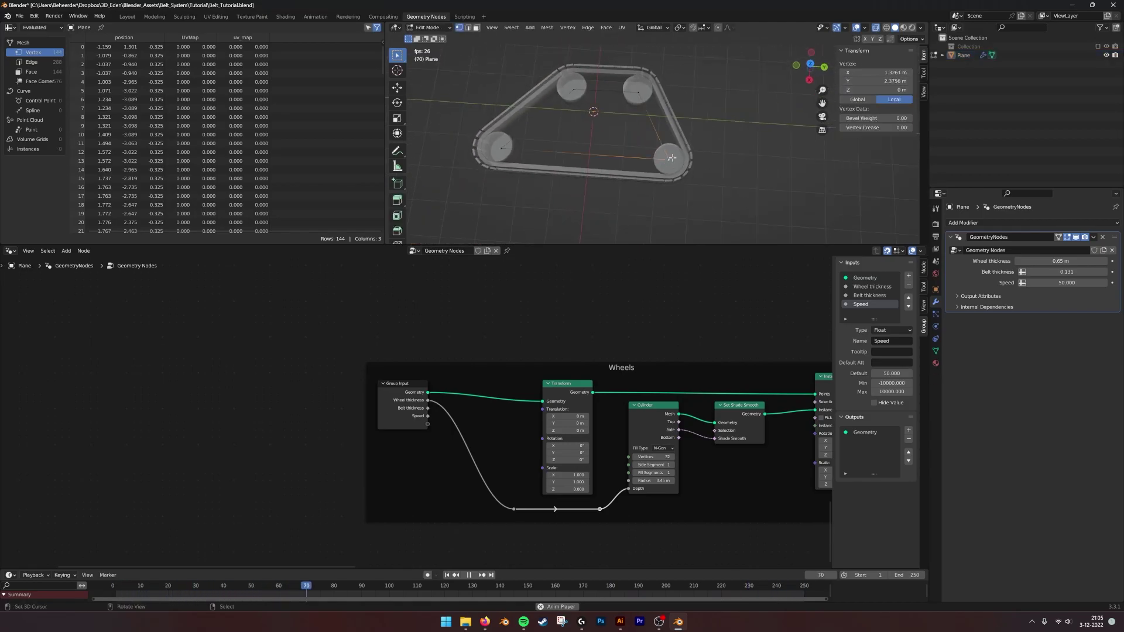
{"action": "left_click", "coordinate": [644, 96], "text": "shift"}
{"action": "middle_click_drag", "start_coordinate": [707, 125], "coordinate": [715, 94], "text": "alt"}
{"action": "scroll", "coordinate": [679, 58], "scroll_direction": "up", "scroll_amount": 2}
{"action": "left_click", "coordinate": [568, 28]}
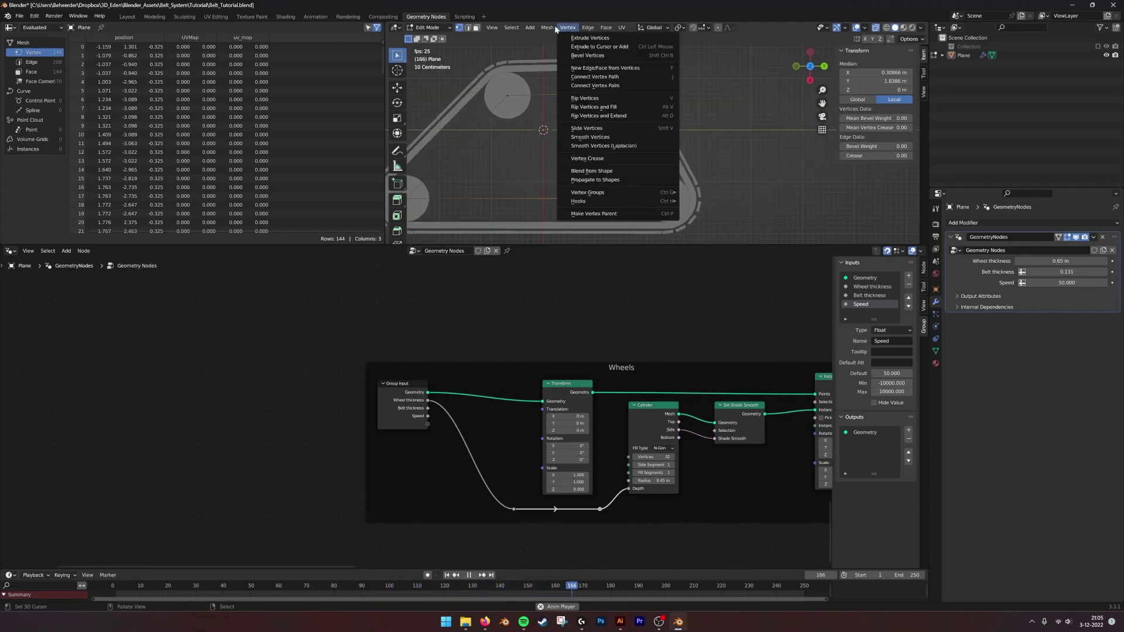
{"action": "left_click", "coordinate": [609, 76]}
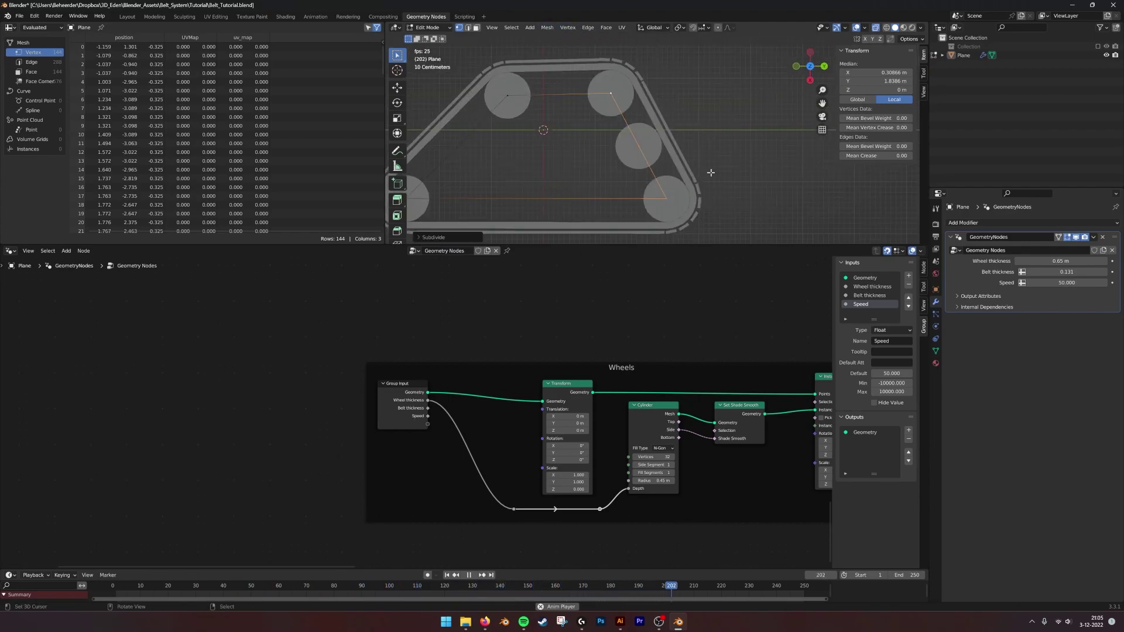
Move the subdivided edge's middle vertex outward to about X -0.65 m, Y 5.89 m
{"action": "right_click", "coordinate": [641, 153]}
{"action": "scroll", "coordinate": [673, 145], "scroll_direction": "down", "scroll_amount": 5}
{"action": "middle_click_drag", "start_coordinate": [703, 138], "coordinate": [692, 150], "text": "shift"}
{"action": "scroll", "coordinate": [685, 152], "scroll_direction": "up", "scroll_amount": 1}
{"action": "key", "text": "g"}
{"action": "left_click", "coordinate": [736, 142]}
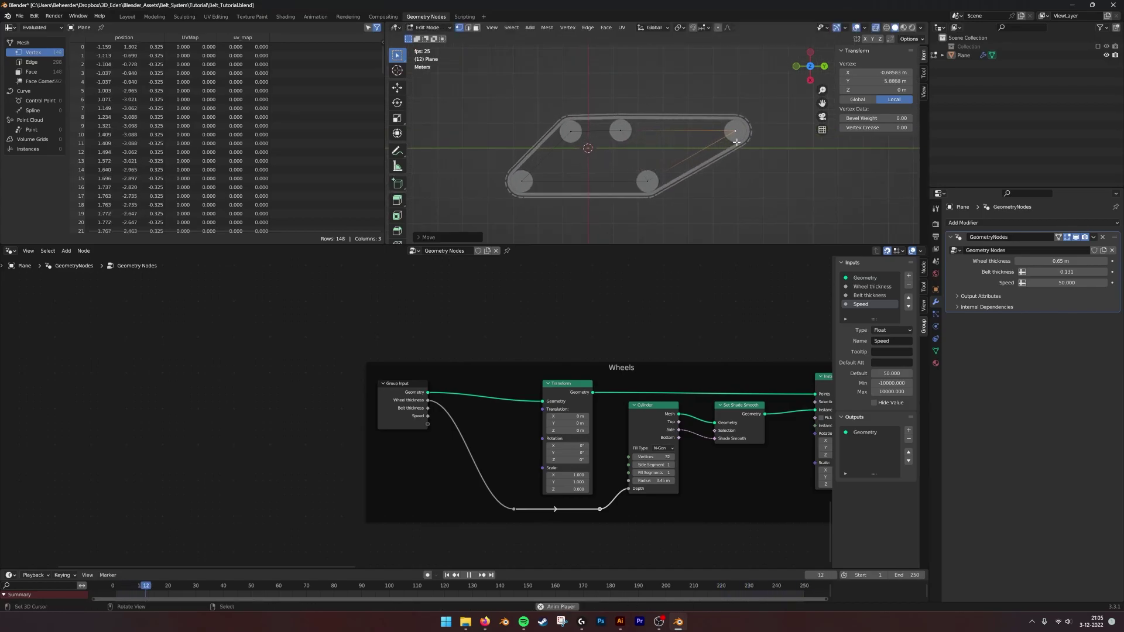
Move the two remaining upper wheel vertices outward to widen the belt outline, and leave Edit Mode
{"action": "left_click_drag", "start_coordinate": [622, 131], "coordinate": [648, 75]}
{"action": "left_click_drag", "start_coordinate": [570, 131], "coordinate": [529, 93]}
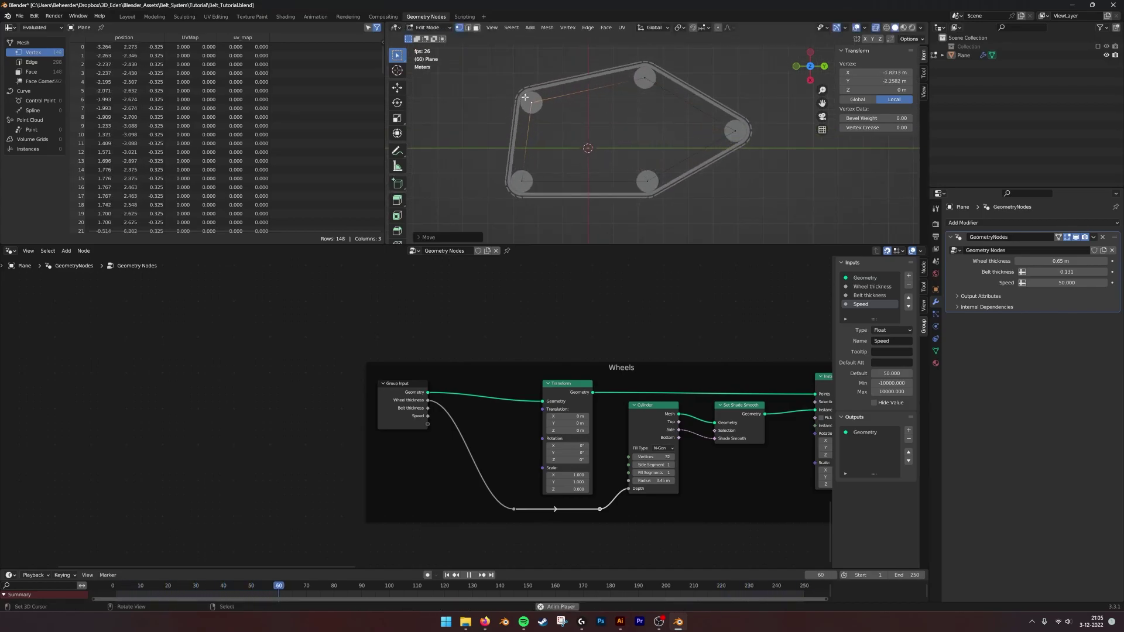
{"action": "key", "text": "Tab"}
{"action": "scroll", "coordinate": [644, 138], "scroll_direction": "up", "scroll_amount": 2}
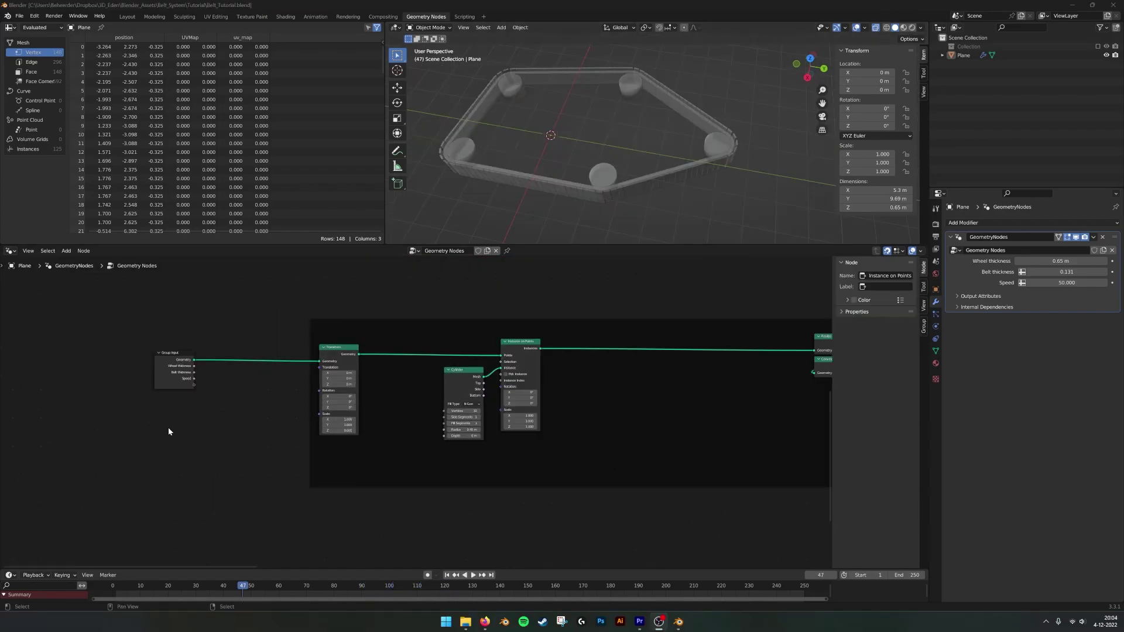
Move the upper Wheels frame's Cylinder and Instance on Points nodes down and place a duplicate of the pair above them
{"action": "left_click", "coordinate": [169, 428]}
{"action": "middle_click_drag", "start_coordinate": [600, 174], "coordinate": [680, 169]}
{"action": "scroll", "coordinate": [680, 169], "scroll_direction": "down", "scroll_amount": 1}
{"action": "middle_click_drag", "start_coordinate": [686, 129], "coordinate": [673, 169], "text": "shift"}
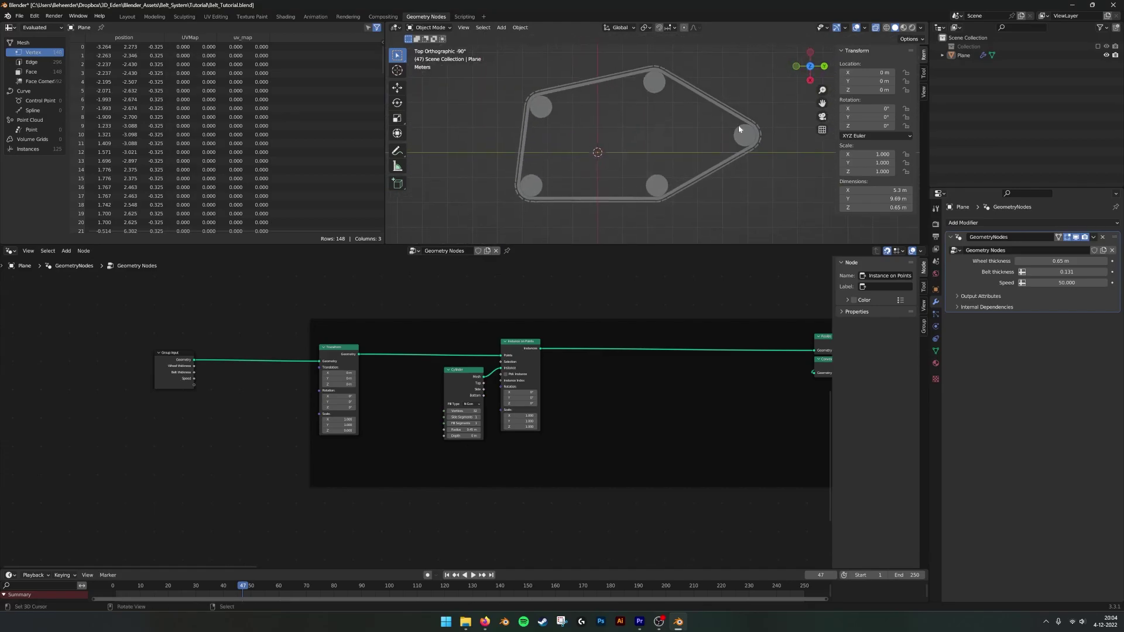
{"action": "middle_click_drag", "start_coordinate": [480, 390], "coordinate": [510, 385]}
{"action": "left_click_drag", "start_coordinate": [633, 461], "coordinate": [506, 350]}
{"action": "key", "text": "shift+d"}
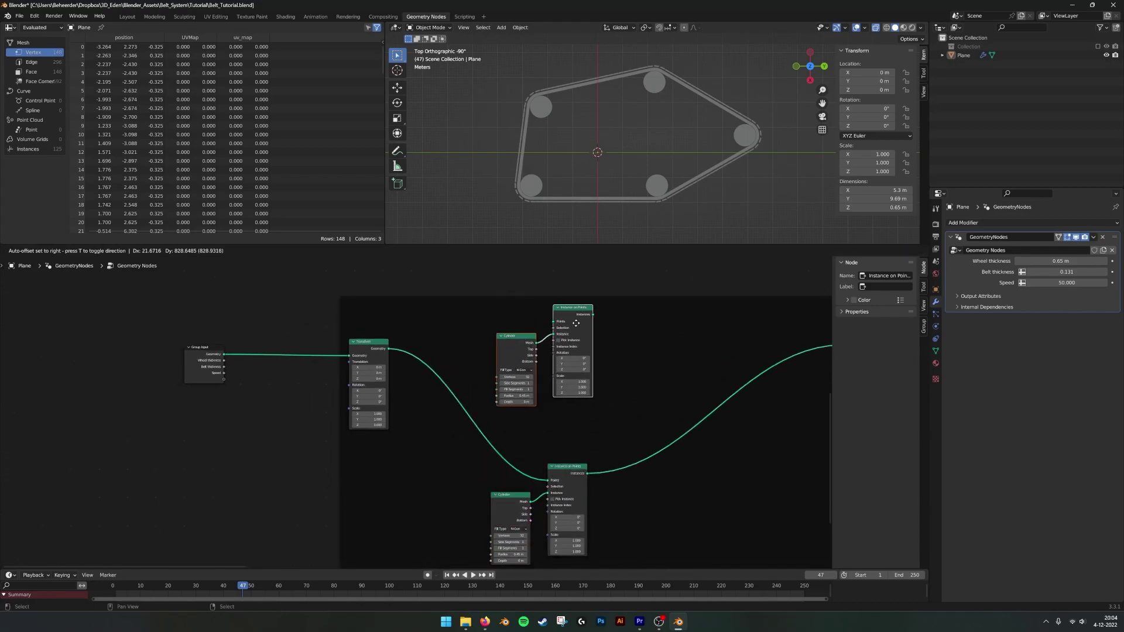
{"action": "left_click", "coordinate": [575, 322]}
{"action": "scroll", "coordinate": [575, 322], "scroll_direction": "up", "scroll_amount": 2}
{"action": "left_click_drag", "start_coordinate": [558, 338], "coordinate": [559, 330]}
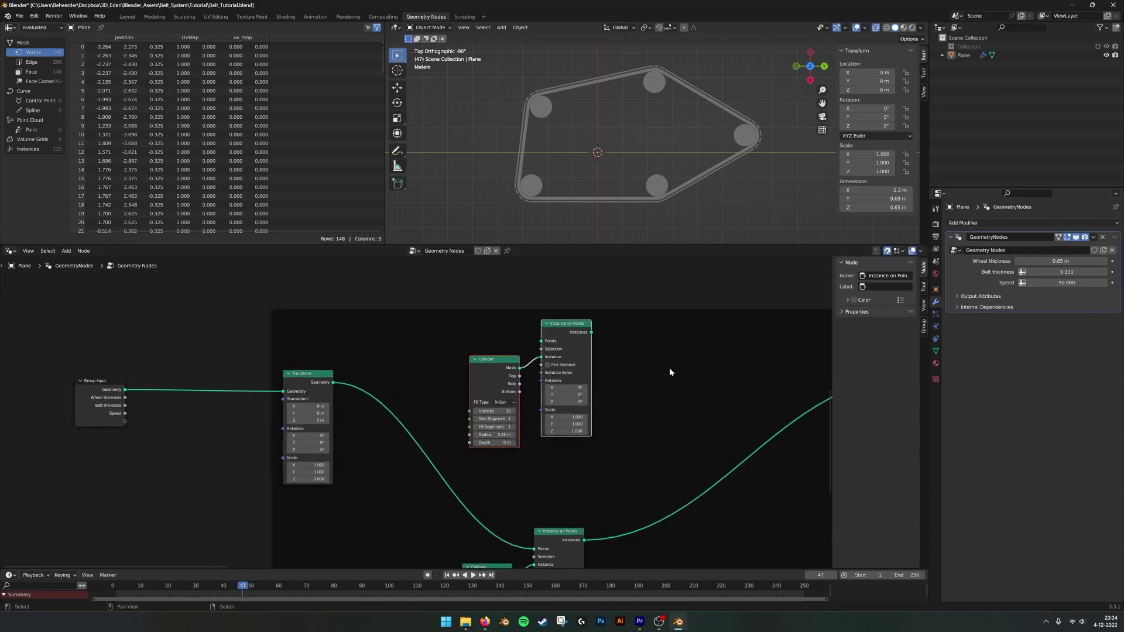
Insert a Join Geometry node into the lower Instance on Points node's output link and connect the duplicated Instance on Points node to it
{"action": "middle_click_drag", "start_coordinate": [581, 469], "coordinate": [473, 464]}
{"action": "middle_click_drag", "start_coordinate": [458, 522], "coordinate": [453, 455]}
{"action": "middle_click_drag", "start_coordinate": [471, 356], "coordinate": [454, 429]}
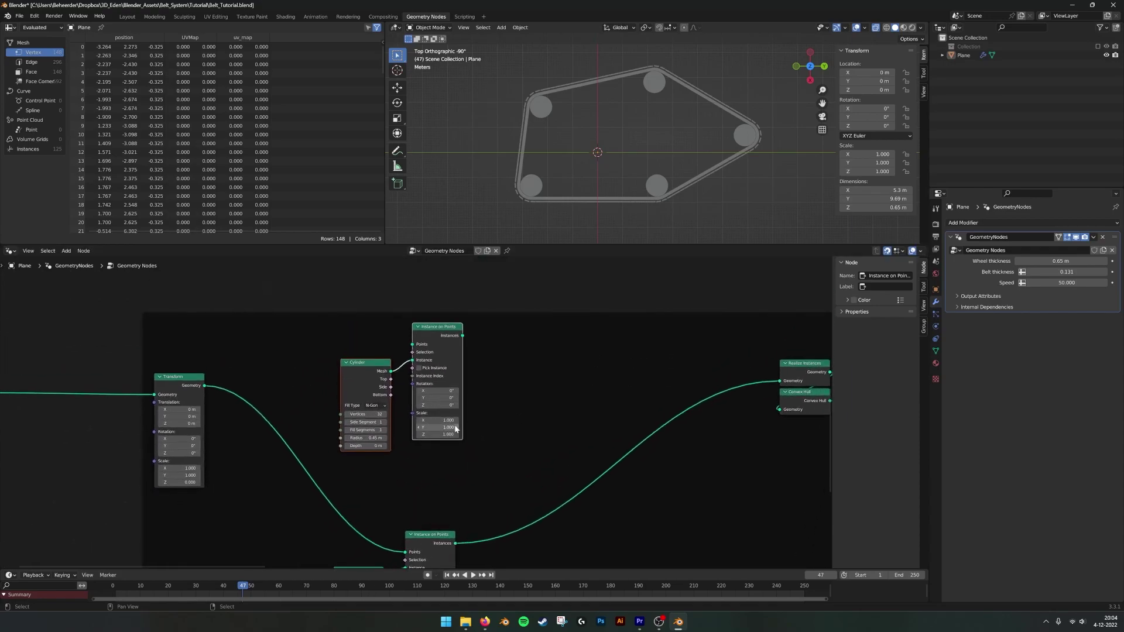
{"action": "key", "text": "shift+a"}
{"action": "left_click", "coordinate": [619, 365]}
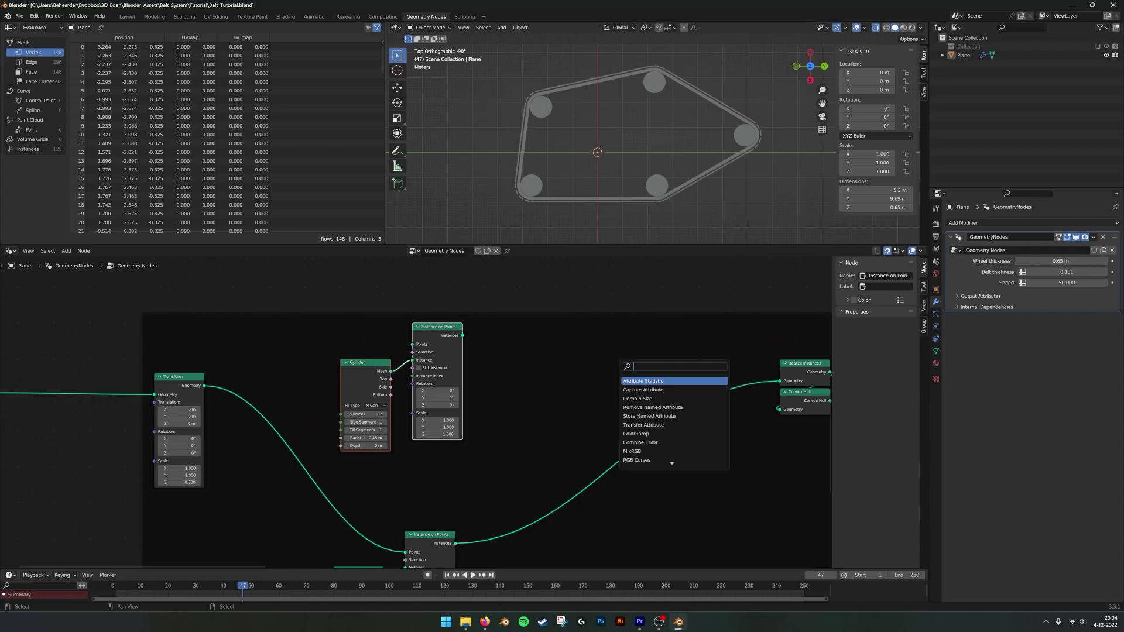
{"action": "type", "text": "join ge"}
{"action": "key", "text": "Return"}
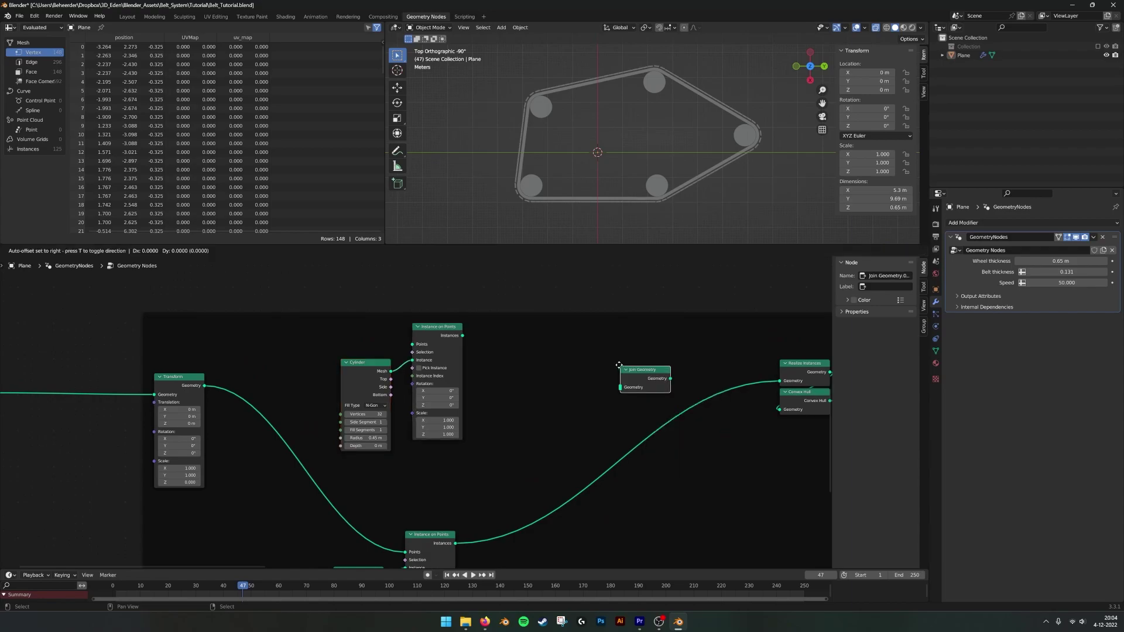
{"action": "left_click", "coordinate": [679, 381]}
{"action": "left_click_drag", "start_coordinate": [463, 336], "coordinate": [678, 395]}
Connect the Transform geometry to the upper Instance on Points node's Points input and set the upper Cylinder's radius to 0.82 m
{"action": "scroll", "coordinate": [421, 395], "scroll_direction": "left", "scroll_amount": 5, "text": "ctrl"}
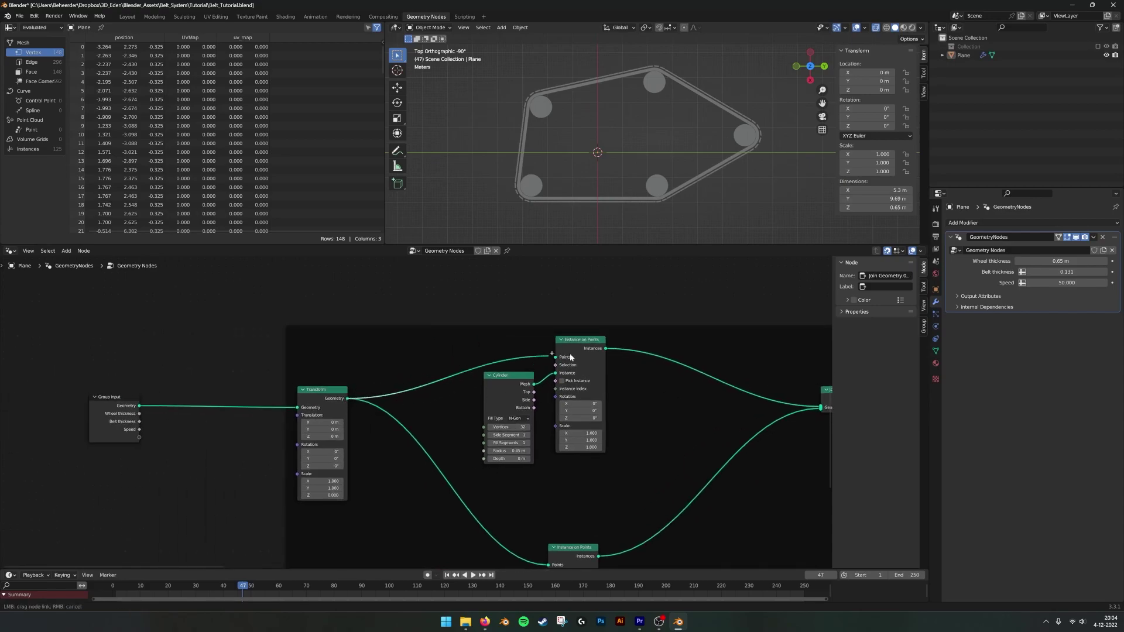
{"action": "scroll", "coordinate": [557, 421], "scroll_direction": "up", "scroll_amount": 1}
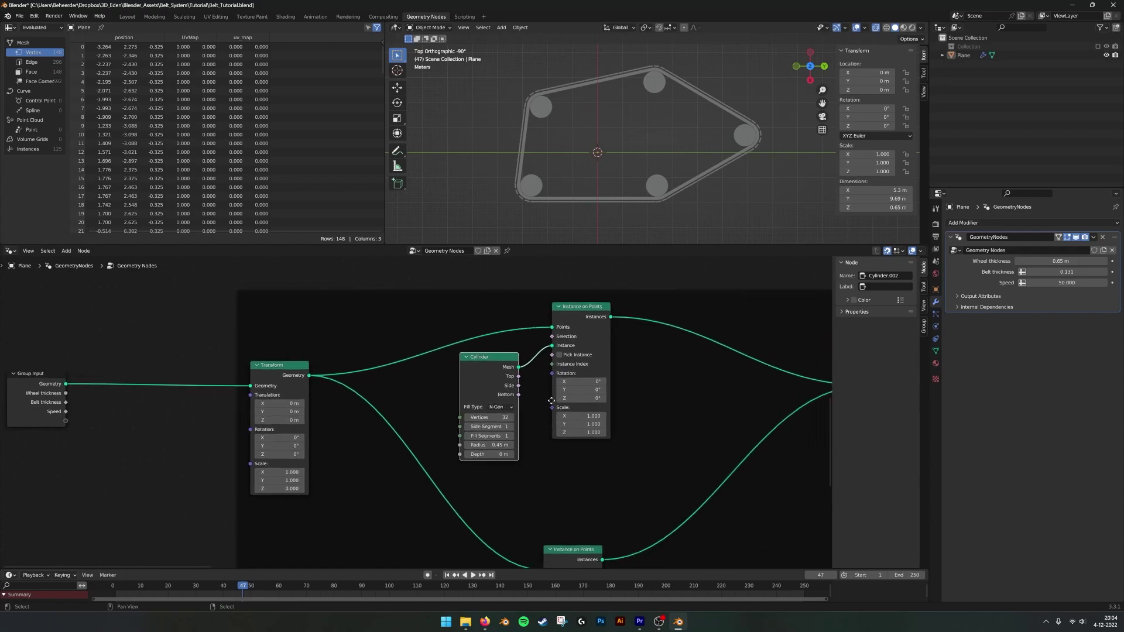
{"action": "left_click_drag", "start_coordinate": [486, 440], "coordinate": [512, 369]}
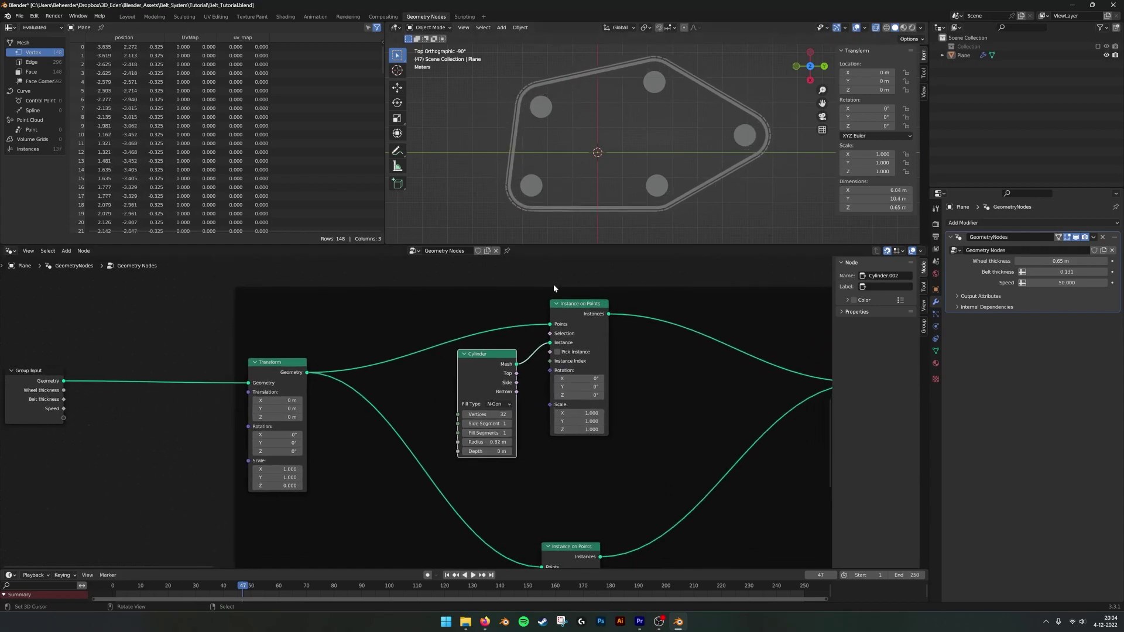
Add an Index node in the area above the Transform and upper Cylinder nodes
{"action": "middle_click_drag", "start_coordinate": [481, 340], "coordinate": [517, 387]}
{"action": "scroll", "coordinate": [517, 386], "scroll_direction": "down", "scroll_amount": 1}
{"action": "key", "text": "shift+a"}
{"action": "left_click", "coordinate": [455, 356]}
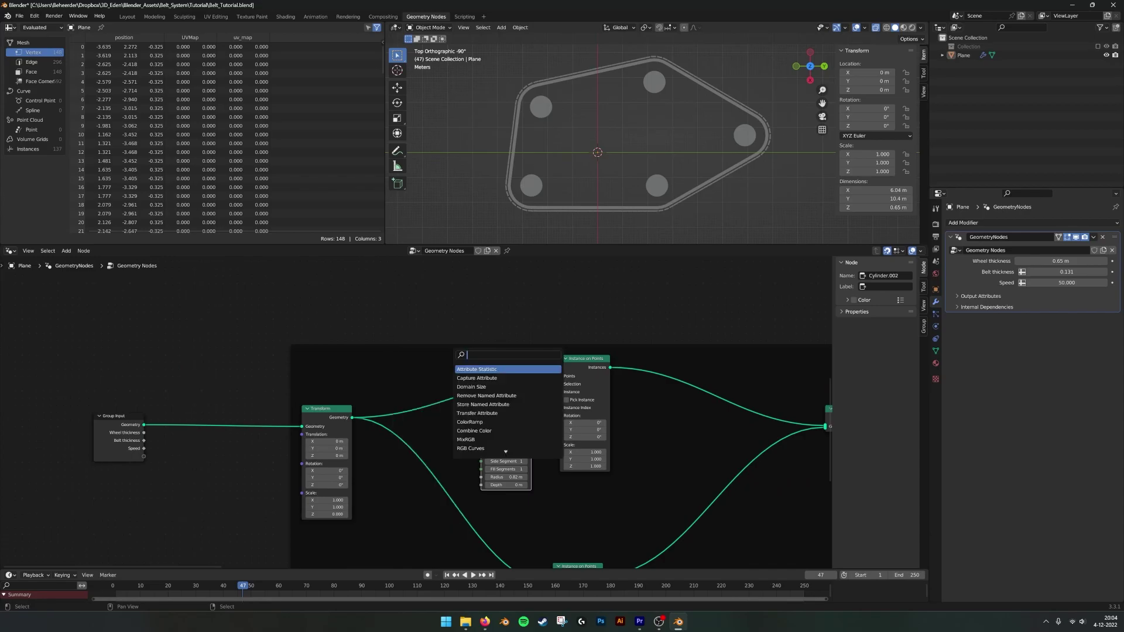
{"action": "type", "text": "index"}
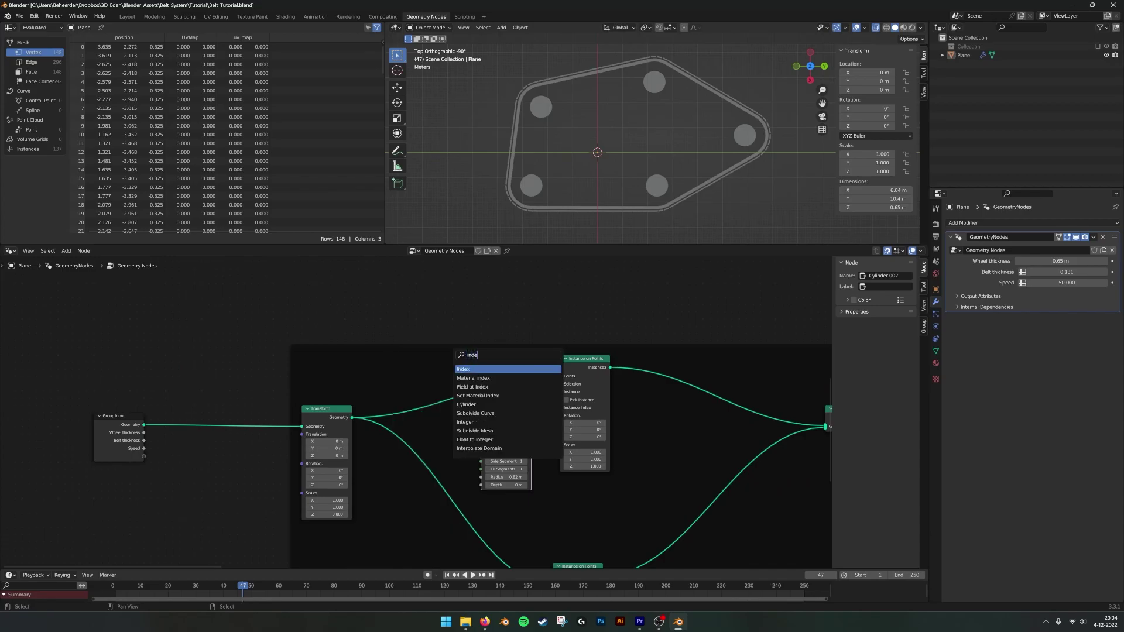
{"action": "key", "text": "Return"}
{"action": "left_click", "coordinate": [395, 354]}
Add a Compare node beside the Index node
{"action": "key", "text": "shift+a"}
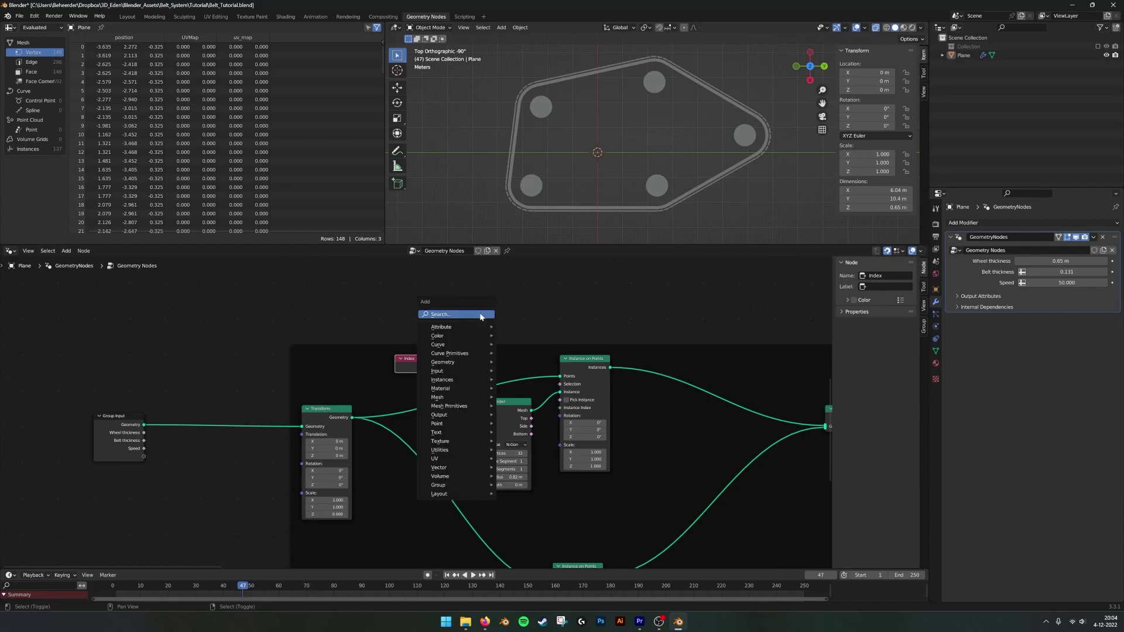
{"action": "left_click", "coordinate": [454, 316]}
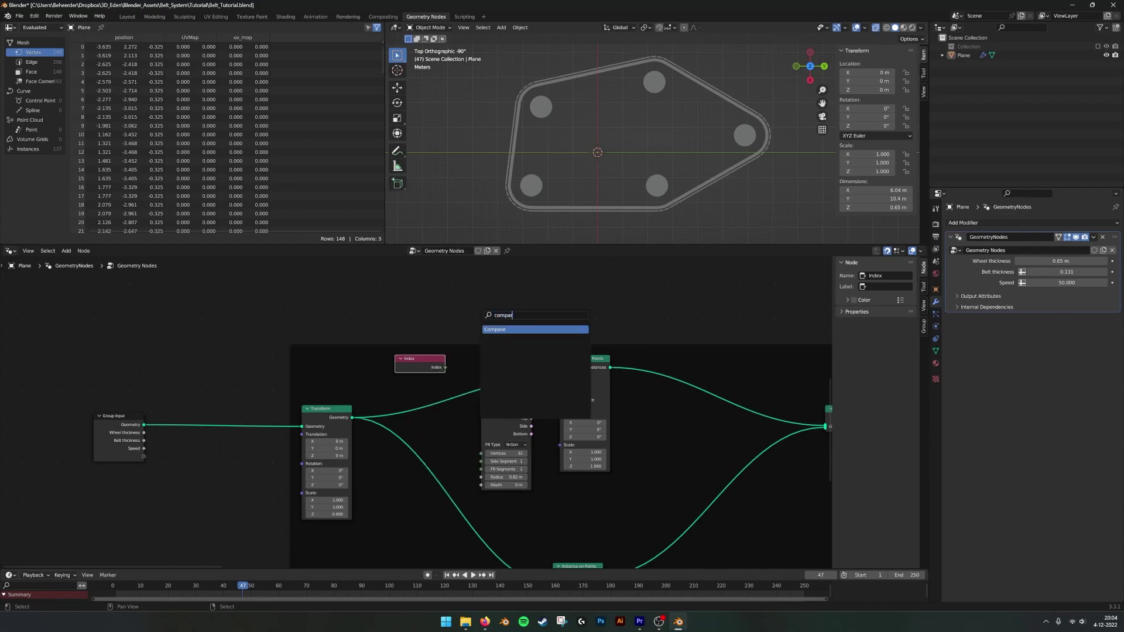
{"action": "key", "text": "Return"}
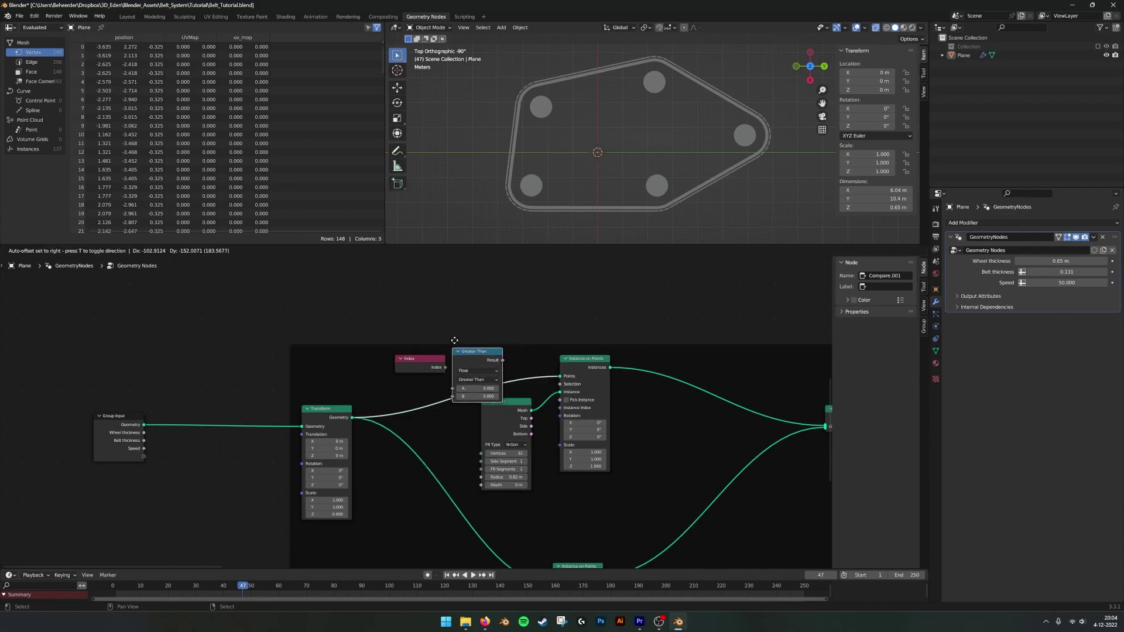
{"action": "left_click", "coordinate": [319, 338]}
Set the Compare node to Integer, link Index to its A input, and link its result to the upper Instance on Points node's Selection
{"action": "left_click_drag", "start_coordinate": [357, 349], "coordinate": [509, 303]}
{"action": "left_click_drag", "start_coordinate": [435, 363], "coordinate": [481, 338]}
{"action": "left_click", "coordinate": [503, 321]}
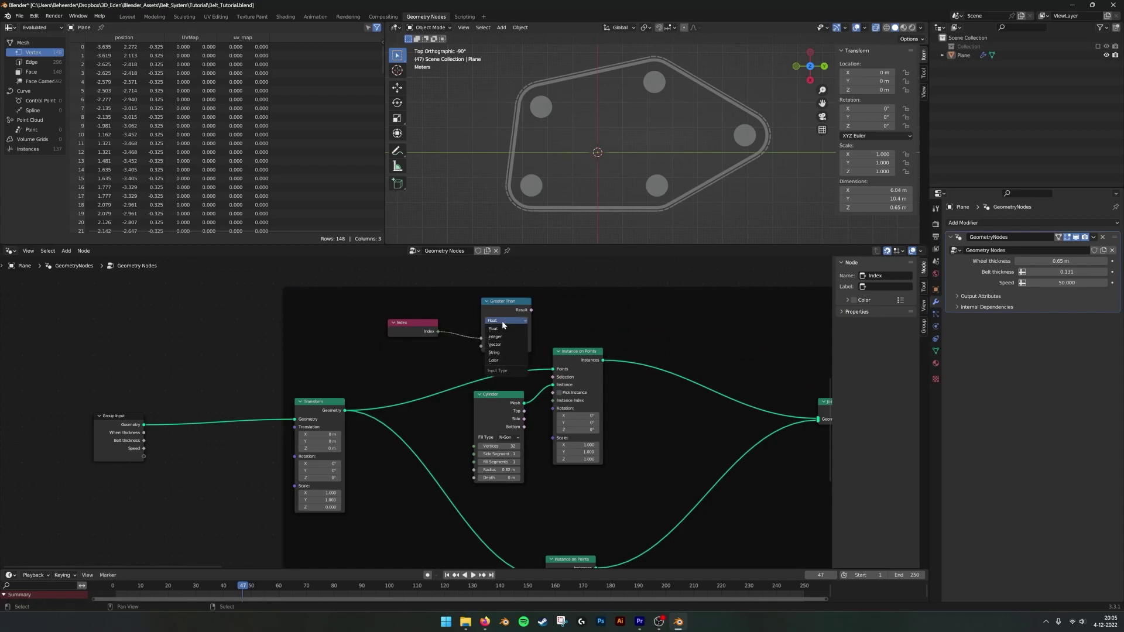
{"action": "left_click", "coordinate": [508, 342]}
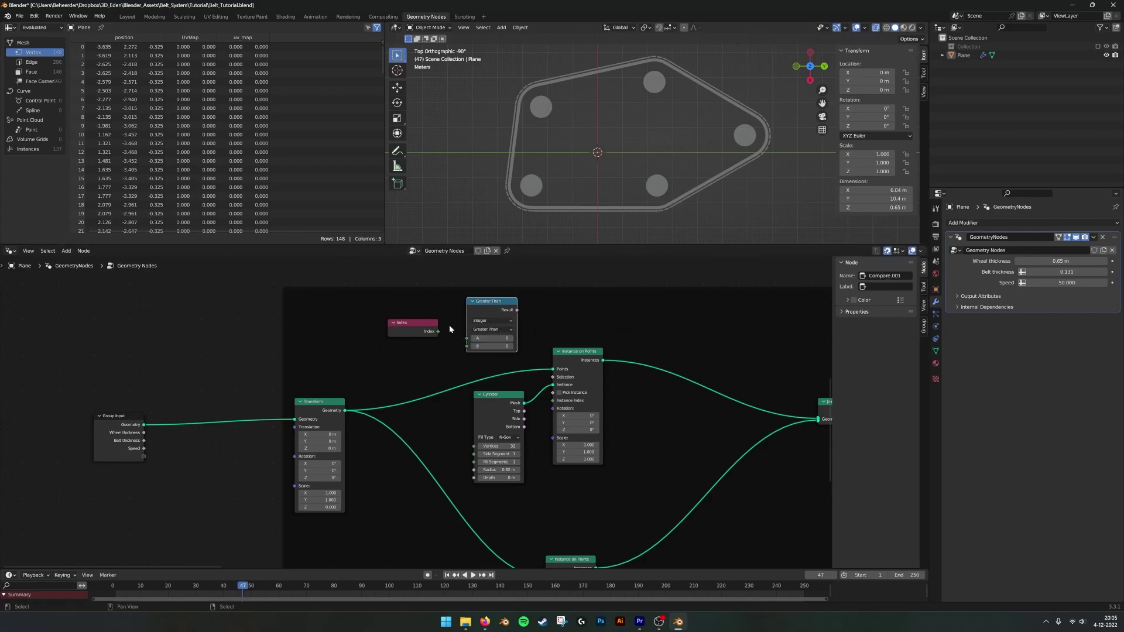
{"action": "left_click_drag", "start_coordinate": [444, 334], "coordinate": [468, 339]}
{"action": "left_click_drag", "start_coordinate": [486, 302], "coordinate": [439, 326]}
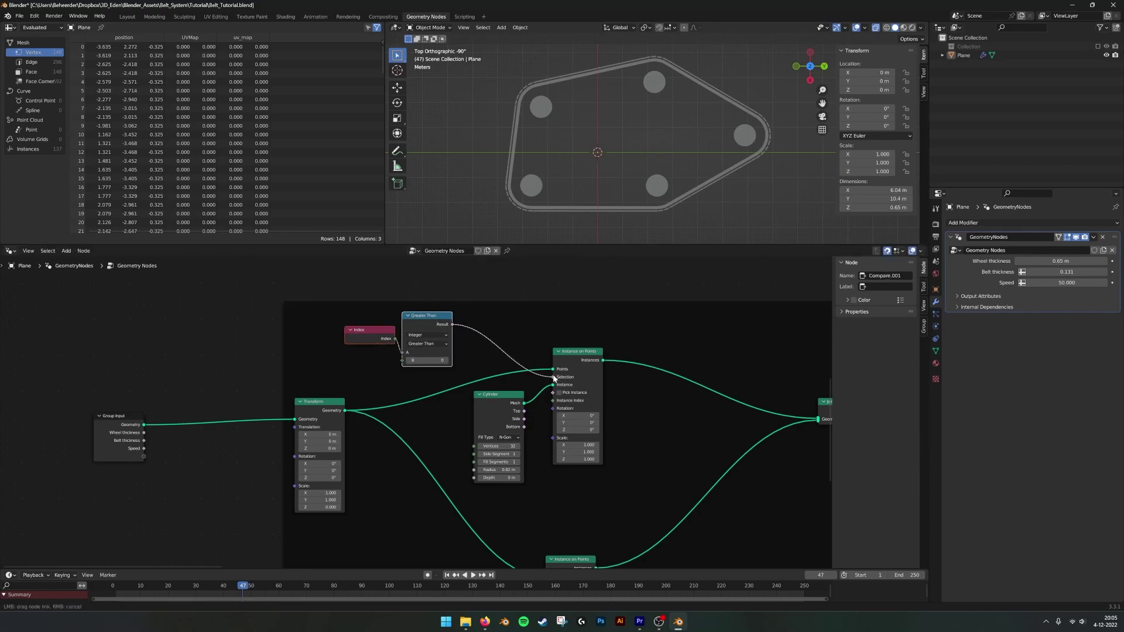
{"action": "left_click_drag", "start_coordinate": [554, 379], "coordinate": [553, 377]}
Try B values 3 and 1 in the Greater Than node and settle on 2
{"action": "scroll", "coordinate": [541, 339], "scroll_direction": "up", "scroll_amount": 2}
{"action": "middle_click_drag", "start_coordinate": [588, 302], "coordinate": [563, 340]}
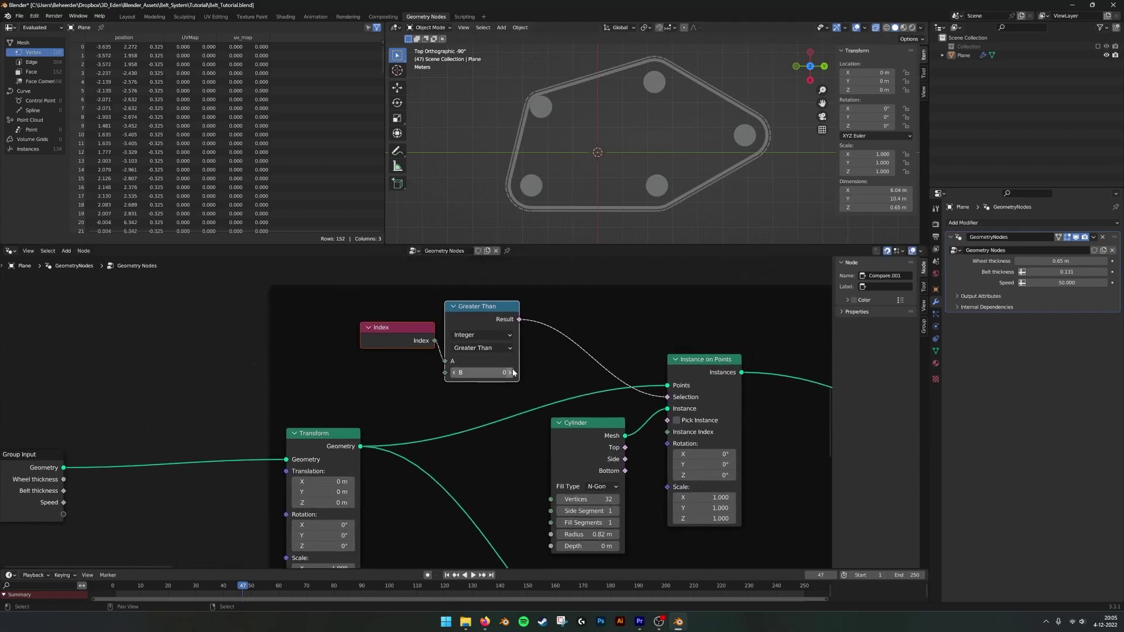
{"action": "left_click", "coordinate": [509, 373]}
{"action": "left_click", "coordinate": [509, 373]}
{"action": "left_click", "coordinate": [509, 373]}
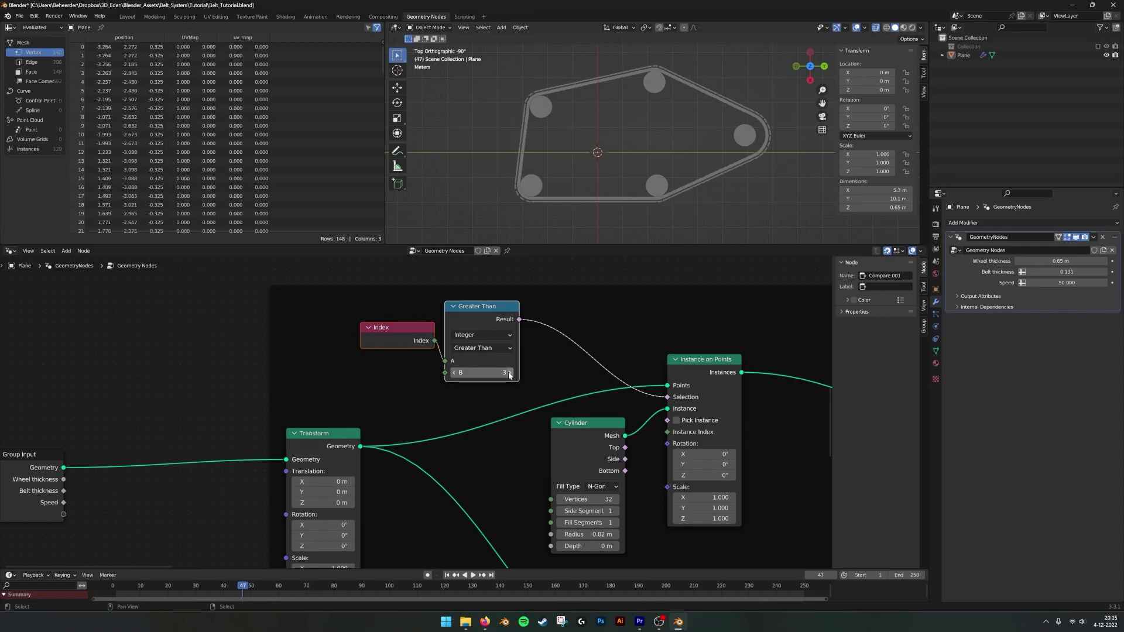
{"action": "left_click", "coordinate": [457, 373]}
{"action": "left_click", "coordinate": [458, 373]}
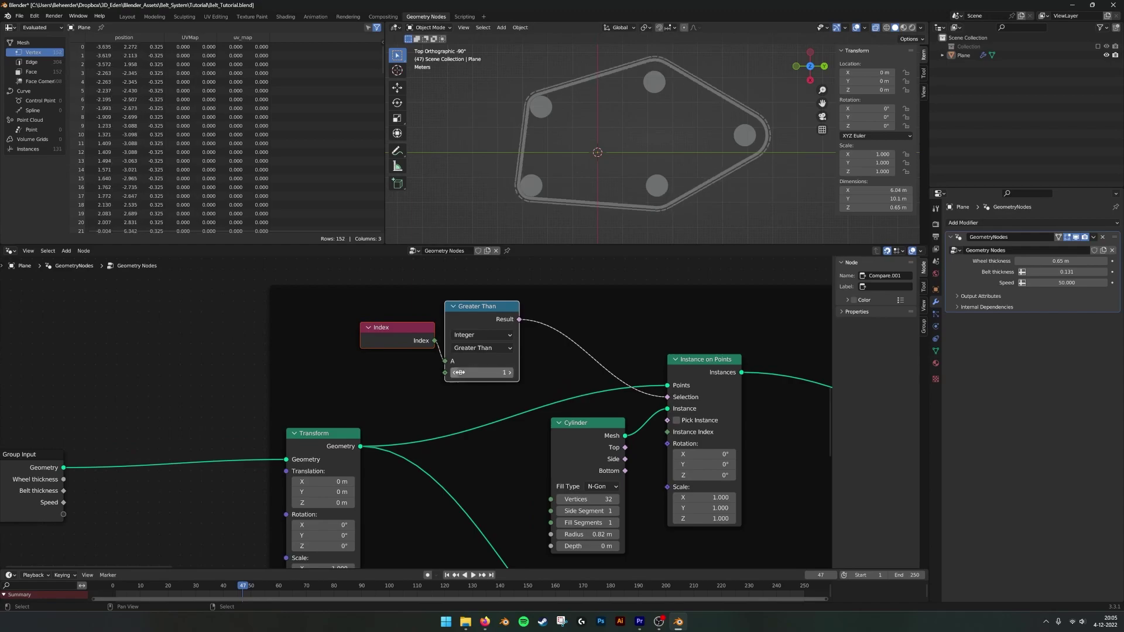
{"action": "left_click", "coordinate": [510, 373]}
Move the Index and Greater Than nodes below the Transform node
{"action": "scroll", "coordinate": [550, 413], "scroll_direction": "down", "scroll_amount": 3}
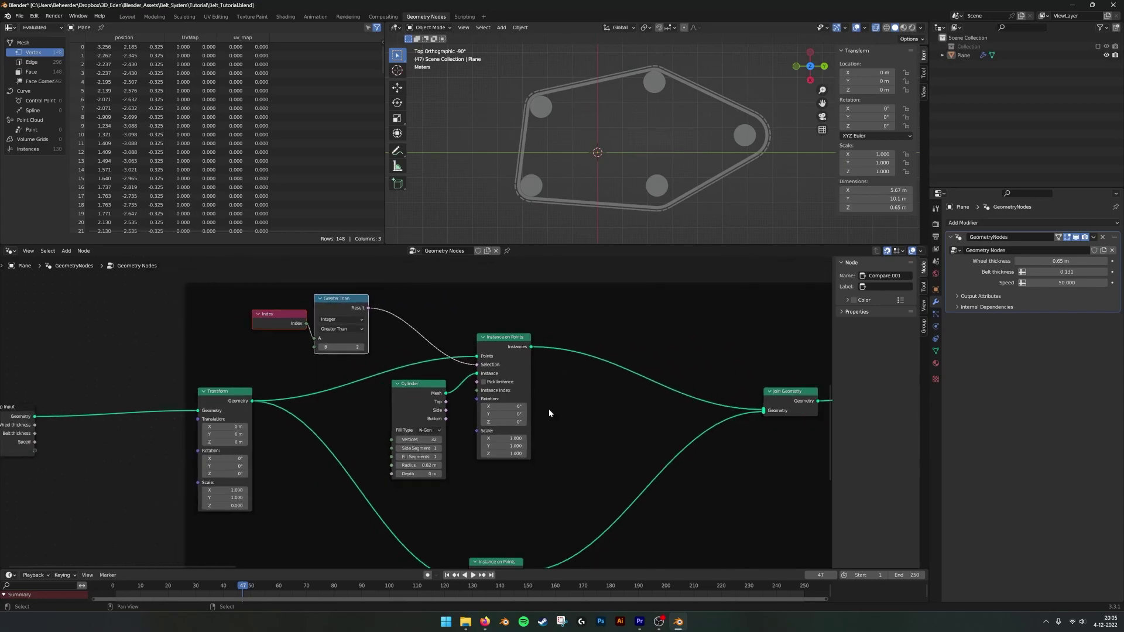
{"action": "scroll", "coordinate": [550, 409], "scroll_direction": "down", "scroll_amount": 2}
{"action": "left_click_drag", "start_coordinate": [377, 340], "coordinate": [379, 343]}
{"action": "key", "text": "g"}
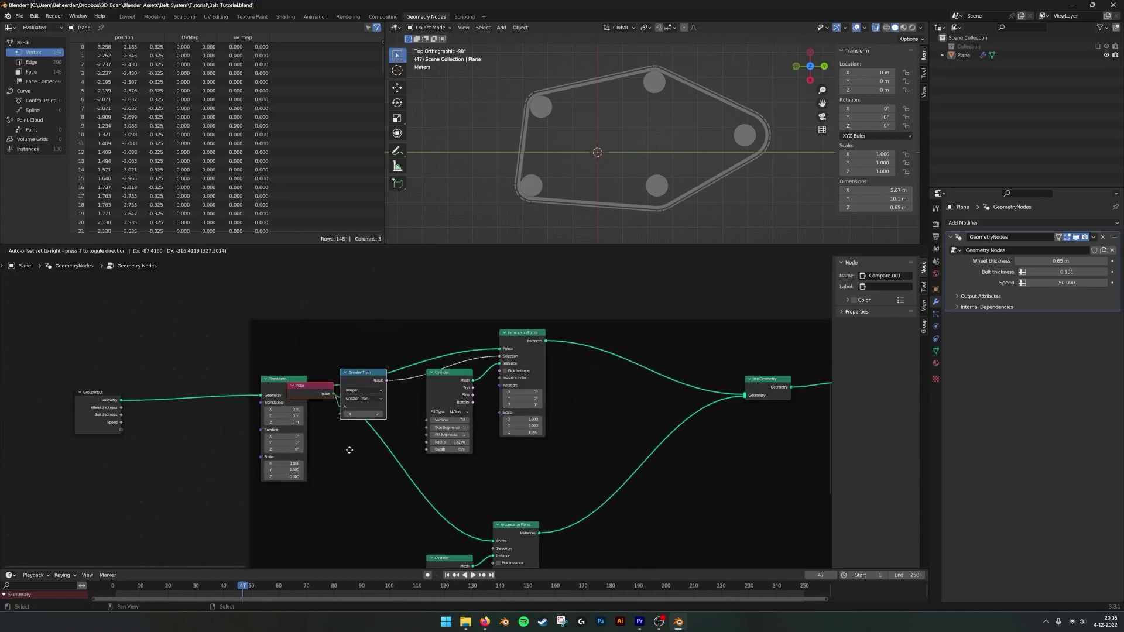
{"action": "left_click", "coordinate": [320, 563]}
Move both Cylinder and Instance on Points pairs farther right to leave space after the Transform node
{"action": "middle_click_drag", "start_coordinate": [399, 441], "coordinate": [374, 322]}
{"action": "left_click_drag", "start_coordinate": [431, 383], "coordinate": [494, 481]}
{"action": "key", "text": "g"}
{"action": "left_click", "coordinate": [522, 345]}
{"action": "middle_click_drag", "start_coordinate": [522, 343], "coordinate": [479, 419]}
{"action": "left_click_drag", "start_coordinate": [488, 406], "coordinate": [530, 295]}
Add a Boolean Math node between the Greater Than node and the lower Cylinder, and set its operation to Not
{"action": "middle_click_drag", "start_coordinate": [385, 479], "coordinate": [422, 400]}
{"action": "key", "text": "shift+a"}
{"action": "left_click", "coordinate": [417, 394]}
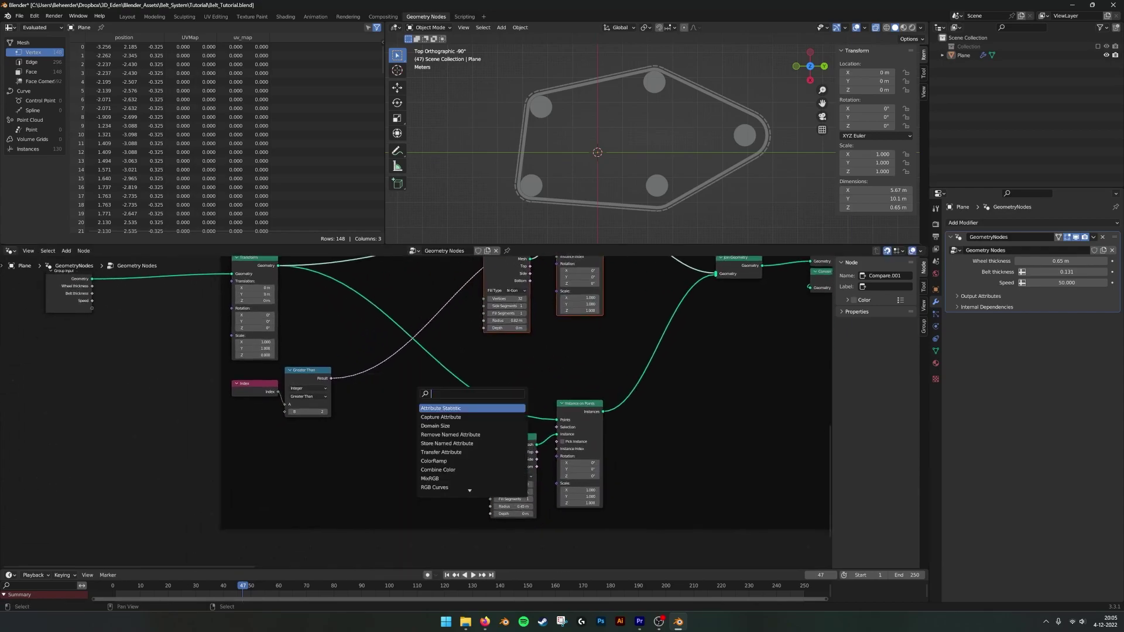
{"action": "type", "text": "boole"}
{"action": "key", "text": "Down"}
{"action": "key", "text": "Down"}
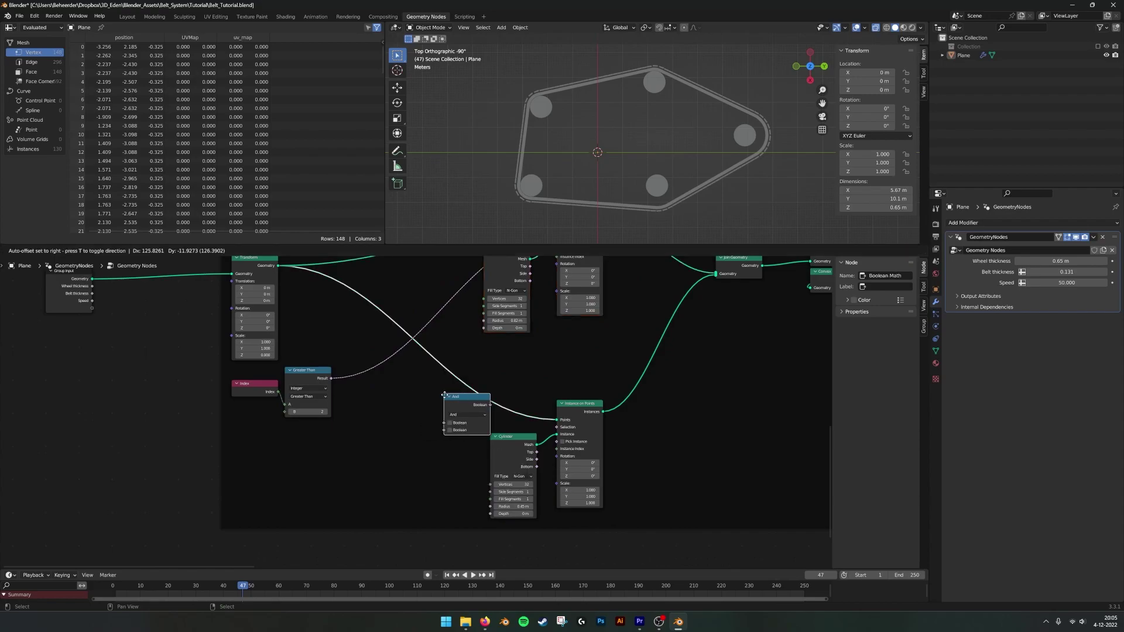
{"action": "left_click", "coordinate": [389, 404]}
{"action": "scroll", "coordinate": [413, 412], "scroll_direction": "up", "scroll_amount": 2}
{"action": "left_click", "coordinate": [414, 434]}
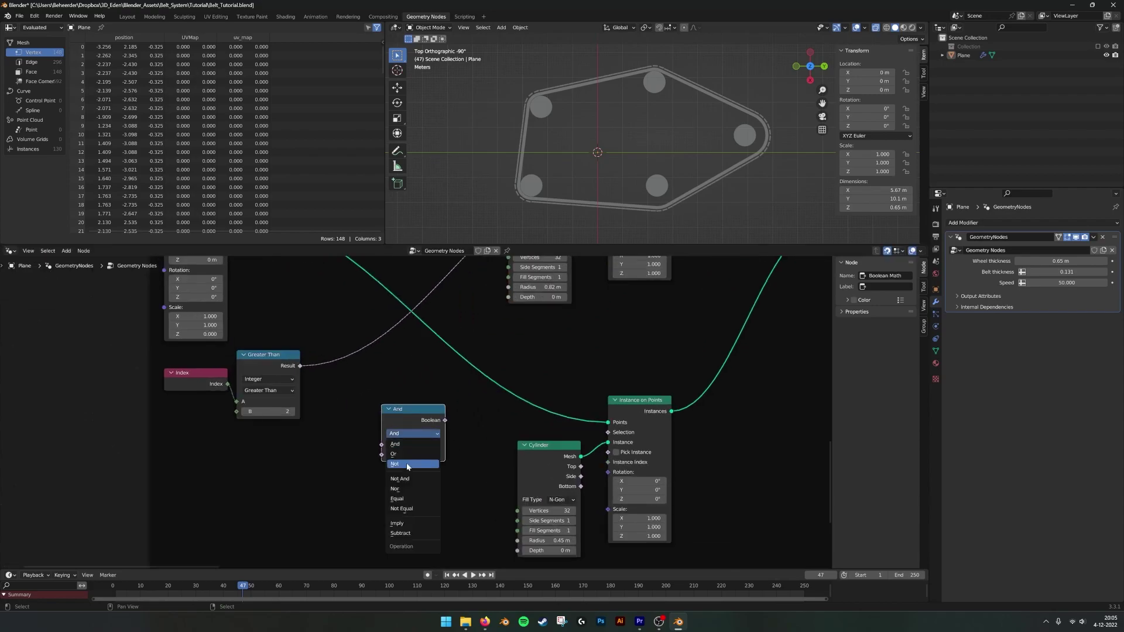
{"action": "left_click", "coordinate": [407, 464]}
Route the Greater Than result through the Not node into the lower Instance on Points node's Selection input
{"action": "middle_click_drag", "start_coordinate": [296, 369], "coordinate": [337, 377]}
{"action": "left_click_drag", "start_coordinate": [340, 374], "coordinate": [386, 418]}
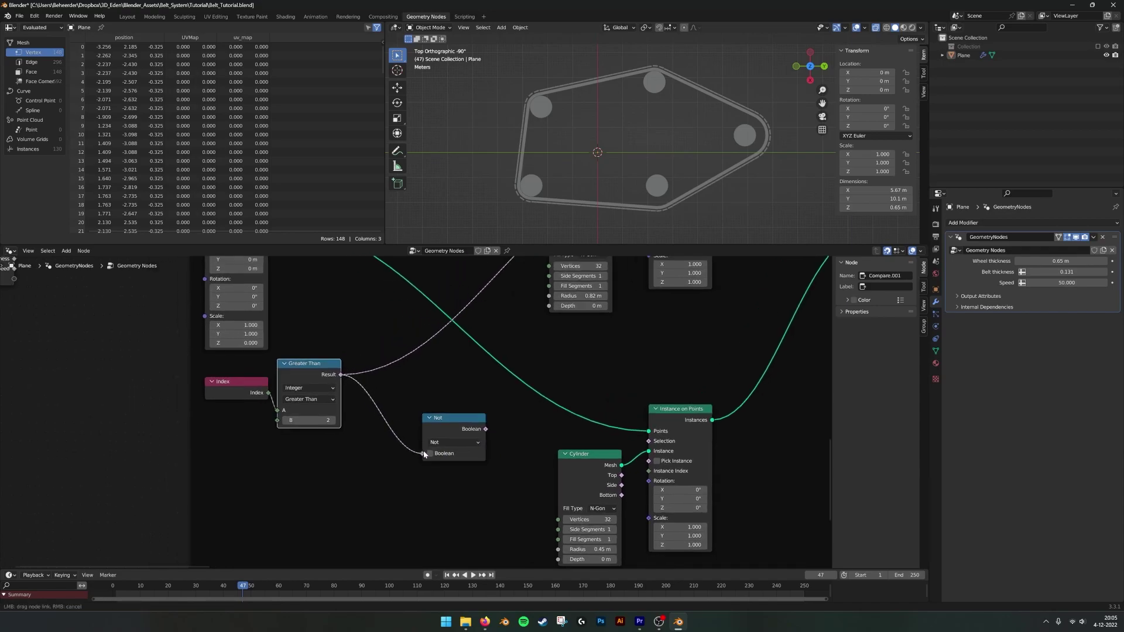
{"action": "left_click_drag", "start_coordinate": [423, 451], "coordinate": [423, 452]}
{"action": "middle_click_drag", "start_coordinate": [500, 439], "coordinate": [419, 429]}
{"action": "left_click_drag", "start_coordinate": [404, 418], "coordinate": [567, 430]}
{"action": "scroll", "coordinate": [434, 404], "scroll_direction": "down", "scroll_amount": 1}
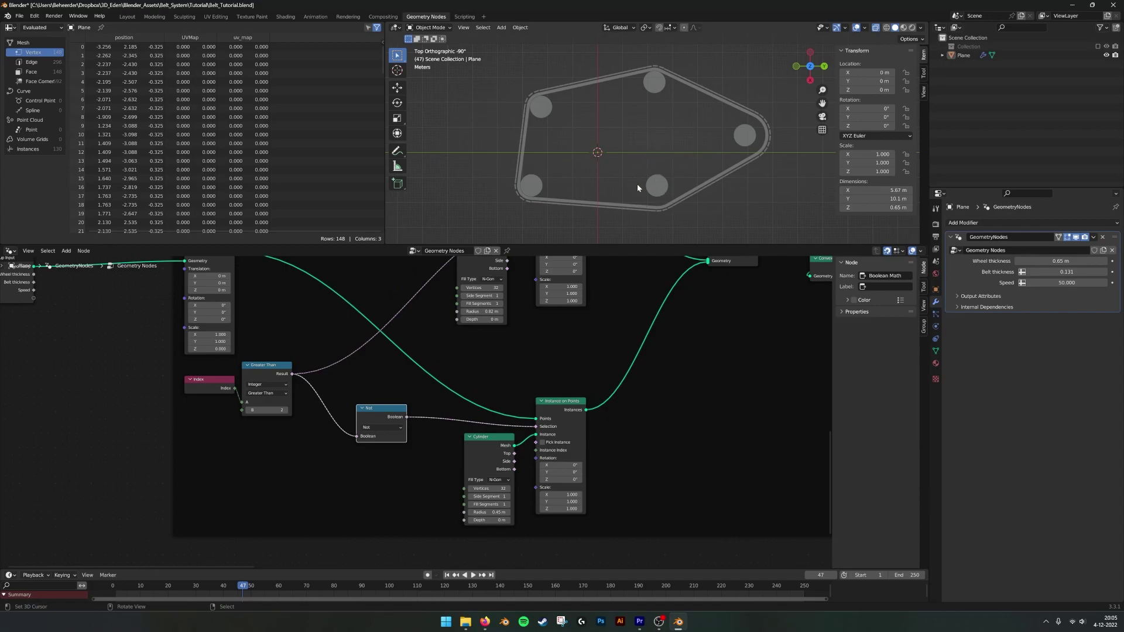
Connect the combined wheel circles' geometry to the final Join Geometry node before the Group Output
{"action": "scroll", "coordinate": [413, 418], "scroll_direction": "down", "scroll_amount": 2}
{"action": "left_click_drag", "start_coordinate": [296, 386], "coordinate": [345, 390]}
{"action": "scroll", "coordinate": [416, 408], "scroll_direction": "down", "scroll_amount": 2}
{"action": "scroll", "coordinate": [668, 383], "scroll_direction": "up", "scroll_amount": 2}
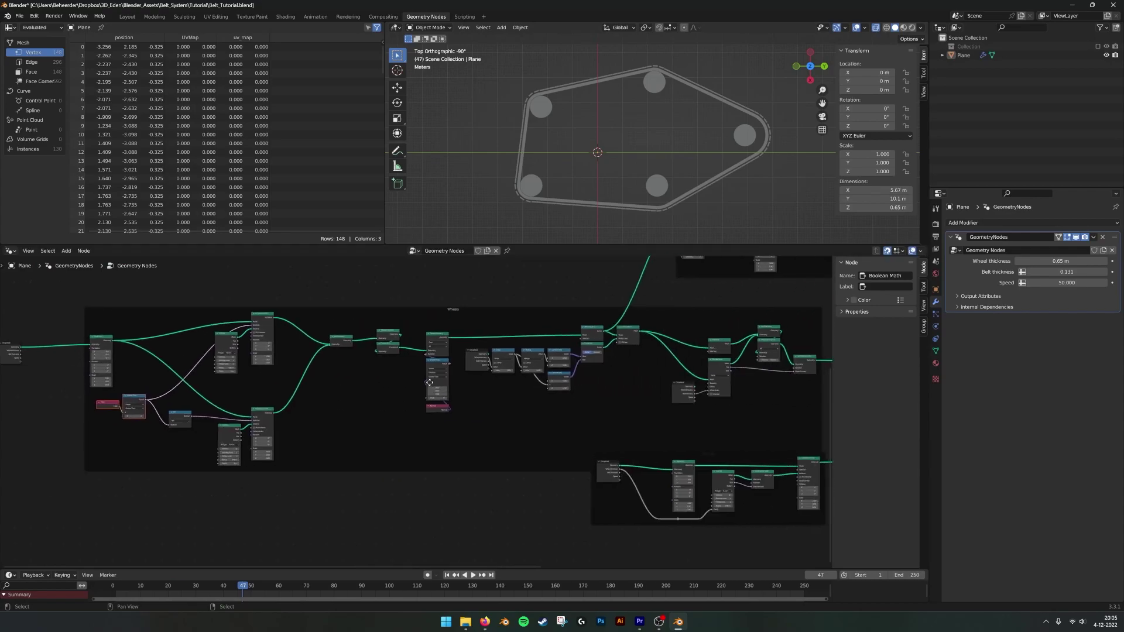
{"action": "middle_click_drag", "start_coordinate": [668, 384], "coordinate": [405, 374]}
{"action": "left_click_drag", "start_coordinate": [296, 315], "coordinate": [723, 392]}
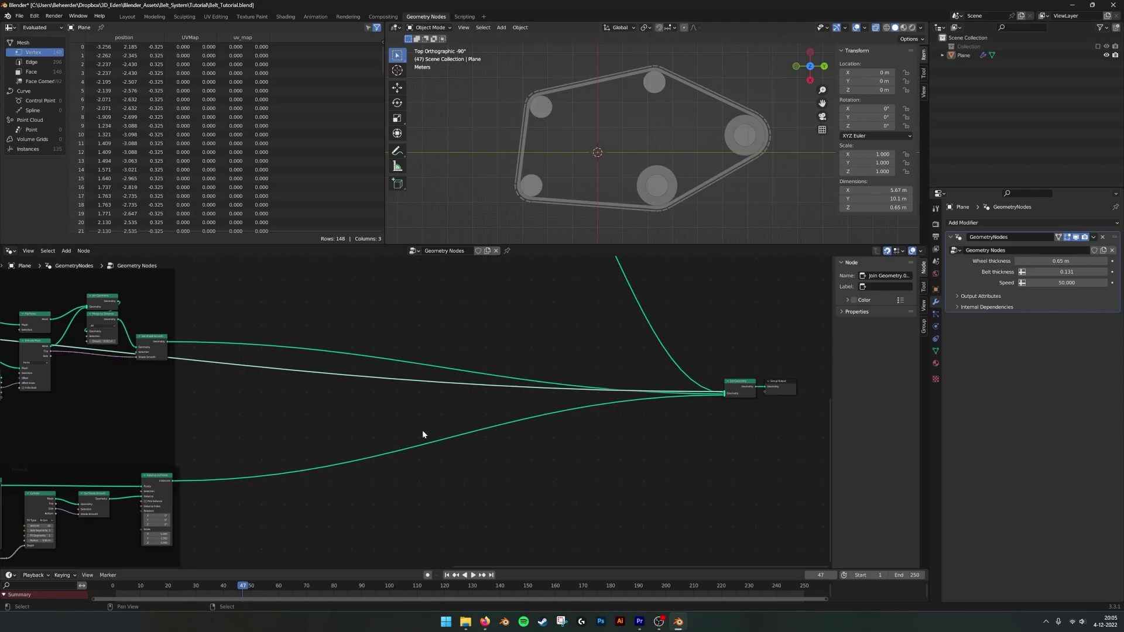
Add a reroute point on the link from the lower Wheels frame to the final Join Geometry node
{"action": "middle_click_drag", "start_coordinate": [415, 441], "coordinate": [534, 316]}
{"action": "right_click_drag", "start_coordinate": [522, 316], "coordinate": [524, 342], "text": "shift"}
{"action": "middle_click_drag", "start_coordinate": [740, 283], "coordinate": [659, 385]}
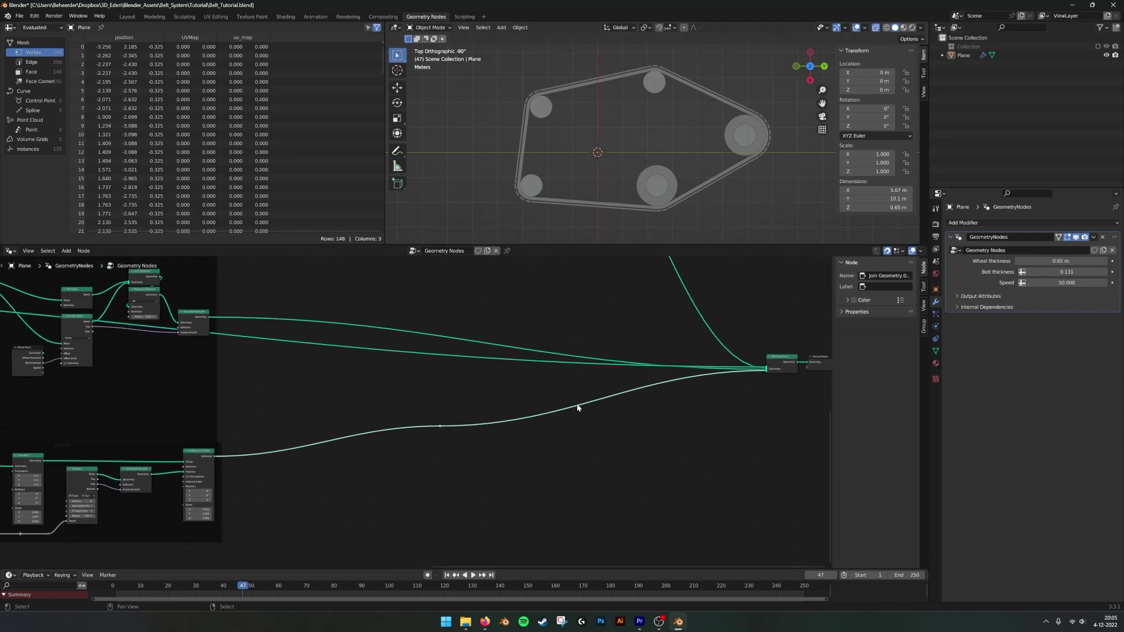
Move the lower Wheels frame down and cut its link between the reroute point and the final Join Geometry node
{"action": "middle_click_drag", "start_coordinate": [290, 440], "coordinate": [463, 434]}
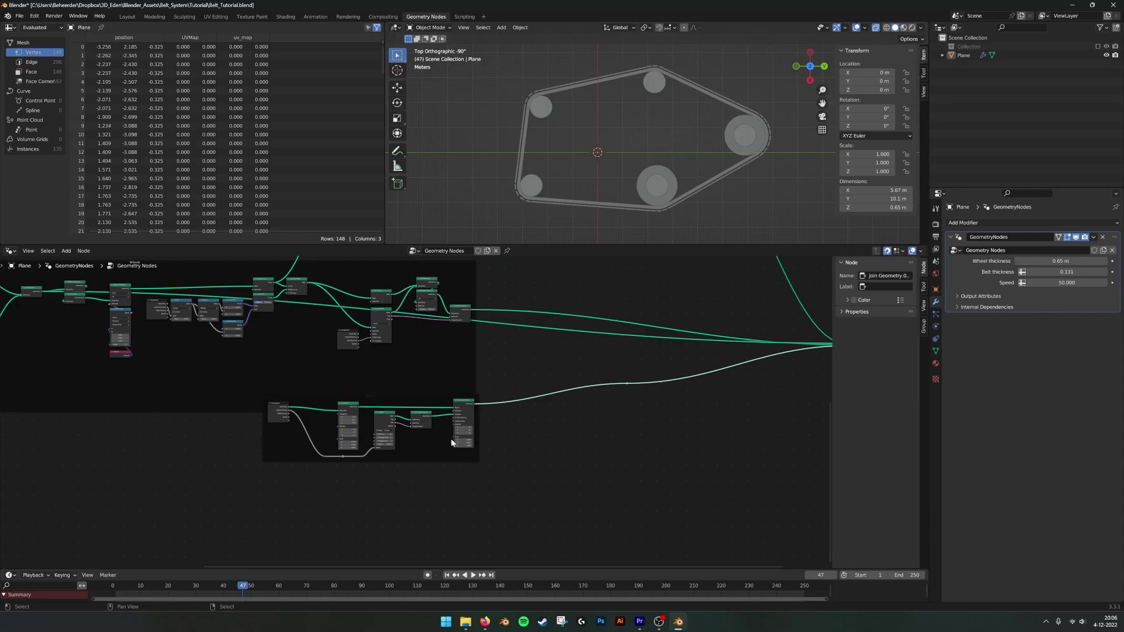
{"action": "left_click_drag", "start_coordinate": [421, 461], "coordinate": [404, 499]}
{"action": "scroll", "coordinate": [518, 434], "scroll_direction": "up", "scroll_amount": 1}
{"action": "middle_click_drag", "start_coordinate": [651, 410], "coordinate": [421, 421]}
{"action": "scroll", "coordinate": [471, 420], "scroll_direction": "up", "scroll_amount": 3}
{"action": "right_click_drag", "start_coordinate": [469, 380], "coordinate": [463, 498], "text": "ctrl"}
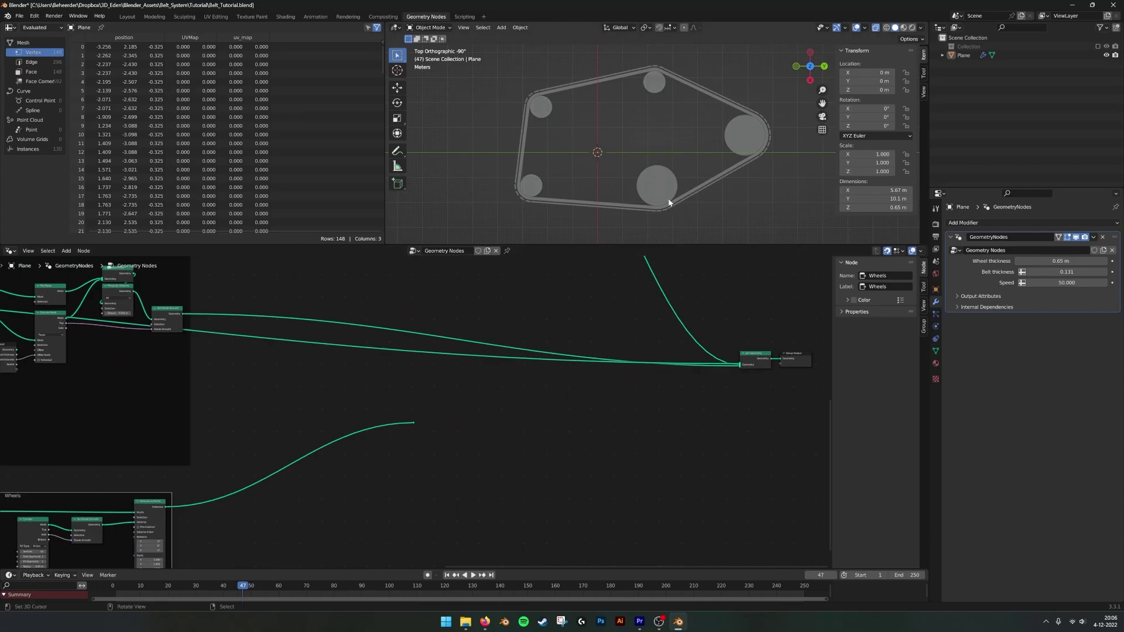
Try different B thresholds between 4 and 0 in the Greater Than node and return it to 2
{"action": "key", "text": "KP_Decimal"}
{"action": "scroll", "coordinate": [406, 383], "scroll_direction": "up", "scroll_amount": 5}
{"action": "middle_click_drag", "start_coordinate": [405, 383], "coordinate": [682, 383]}
{"action": "left_click", "coordinate": [324, 427]}
{"action": "left_click", "coordinate": [325, 425]}
{"action": "left_click", "coordinate": [324, 425]}
{"action": "left_click", "coordinate": [290, 425]}
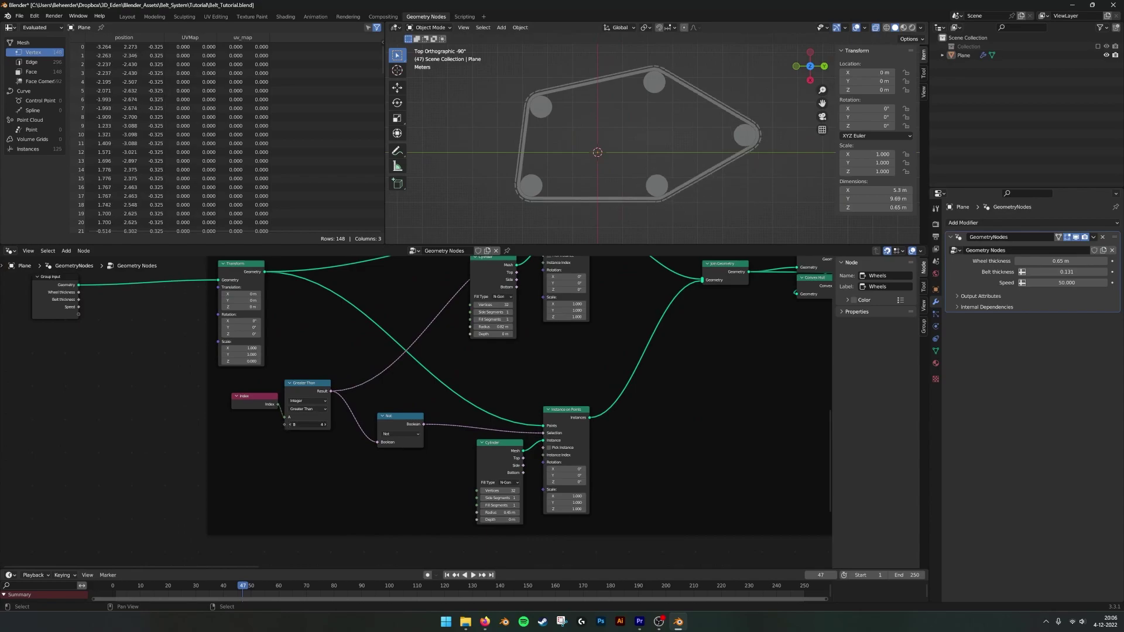
{"action": "left_click", "coordinate": [290, 425]}
{"action": "left_click", "coordinate": [290, 425]}
{"action": "left_click", "coordinate": [290, 425]}
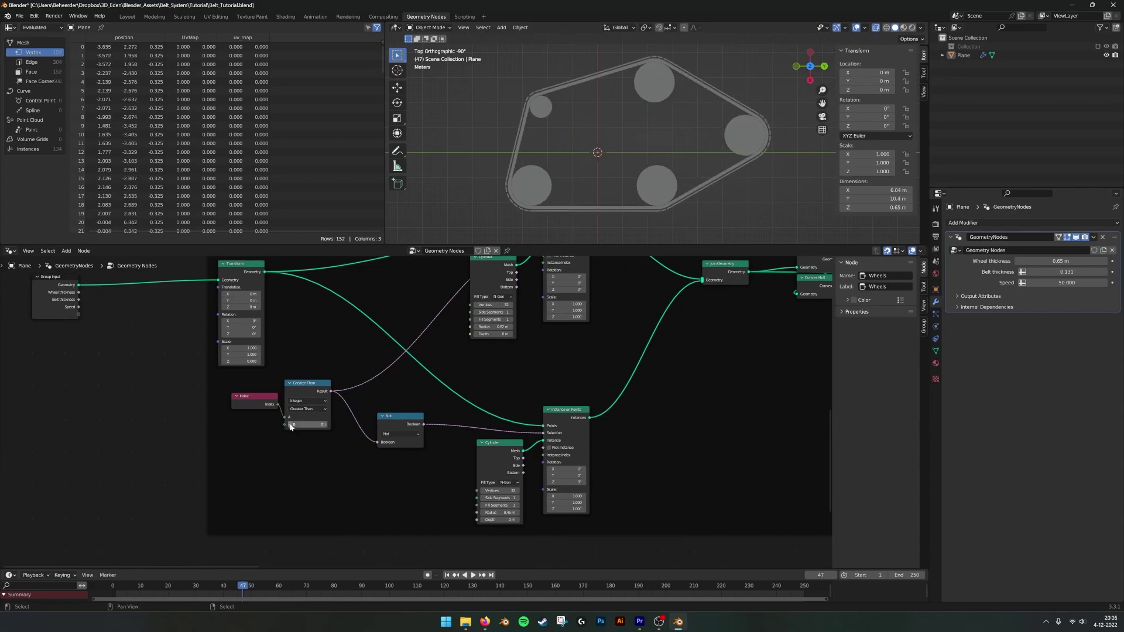
{"action": "left_click", "coordinate": [325, 425]}
{"action": "left_click", "coordinate": [325, 425]}
{"action": "left_click", "coordinate": [291, 425]}
{"action": "left_click", "coordinate": [291, 425]}
{"action": "left_click", "coordinate": [322, 425]}
{"action": "left_click", "coordinate": [321, 425]}
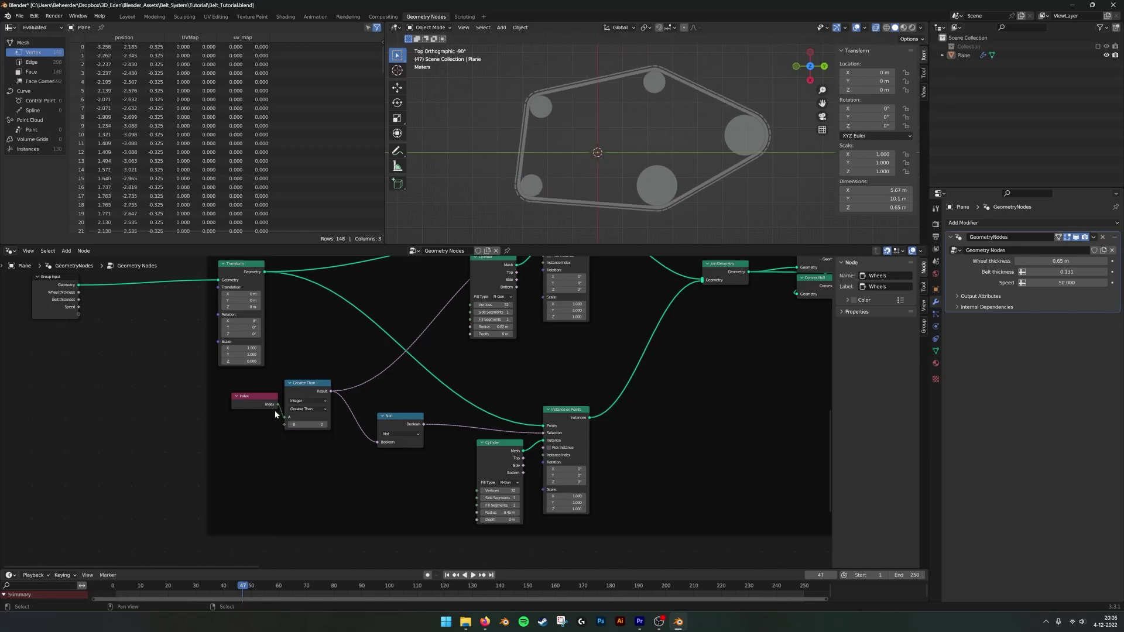
Change the integer Compare node's operation to Equal
{"action": "middle_click_drag", "start_coordinate": [366, 366], "coordinate": [446, 370]}
{"action": "scroll", "coordinate": [447, 370], "scroll_direction": "up", "scroll_amount": 3}
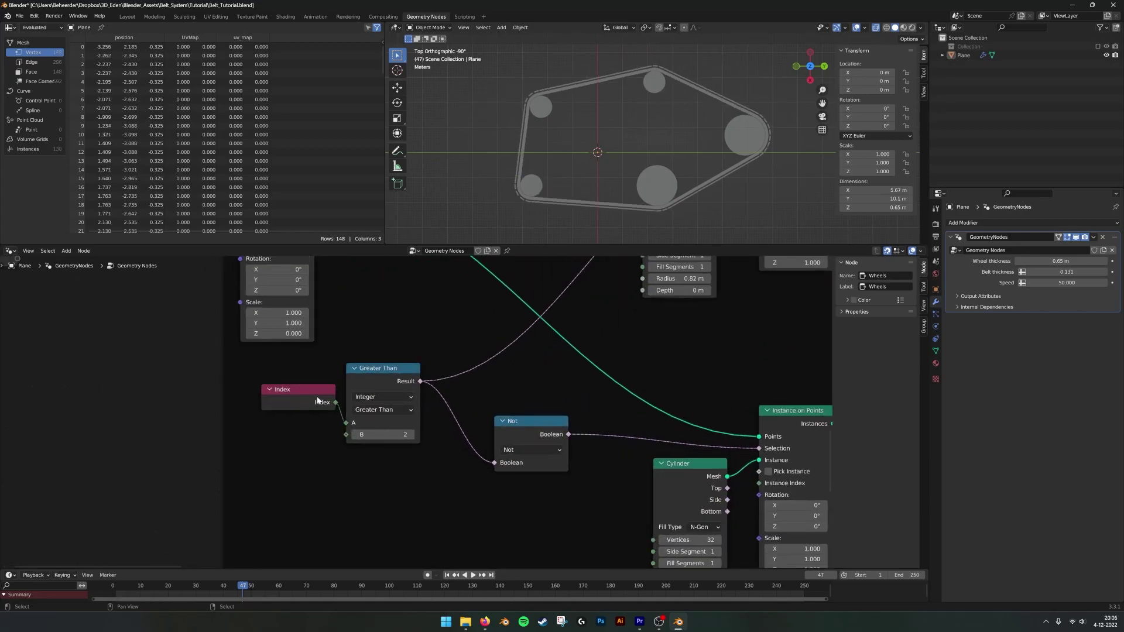
{"action": "left_click", "coordinate": [410, 399]}
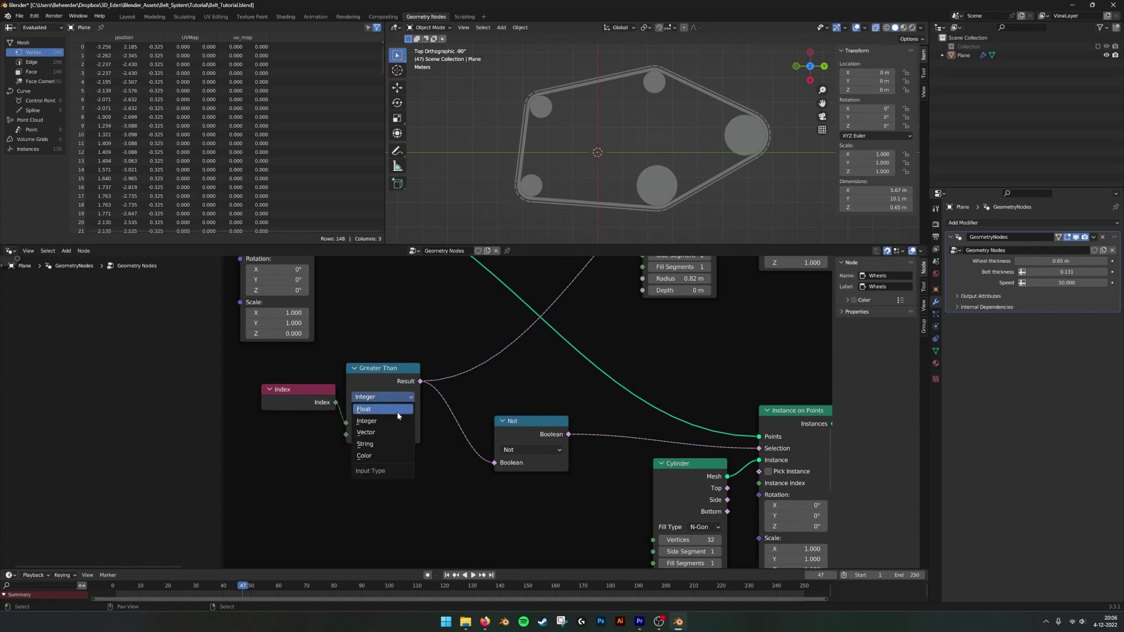
{"action": "key", "text": "Escape"}
{"action": "left_click", "coordinate": [397, 410]}
{"action": "left_click", "coordinate": [381, 469]}
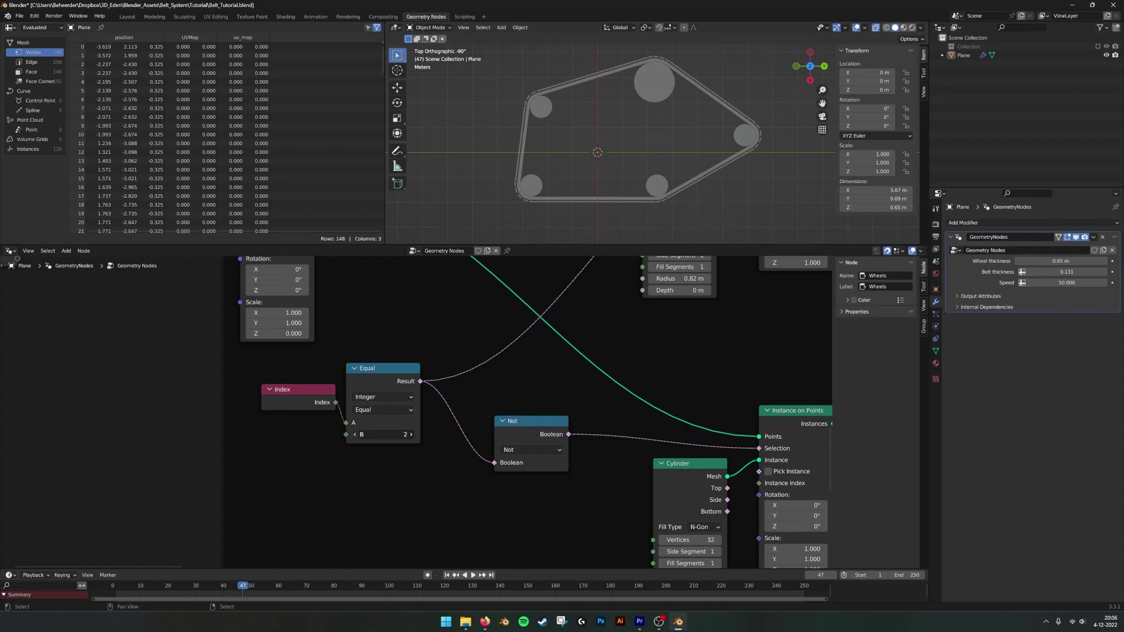
Try different B index values between 0 and 4 in the Equal node and return it to 2
{"action": "left_click", "coordinate": [356, 435]}
{"action": "left_click", "coordinate": [355, 434]}
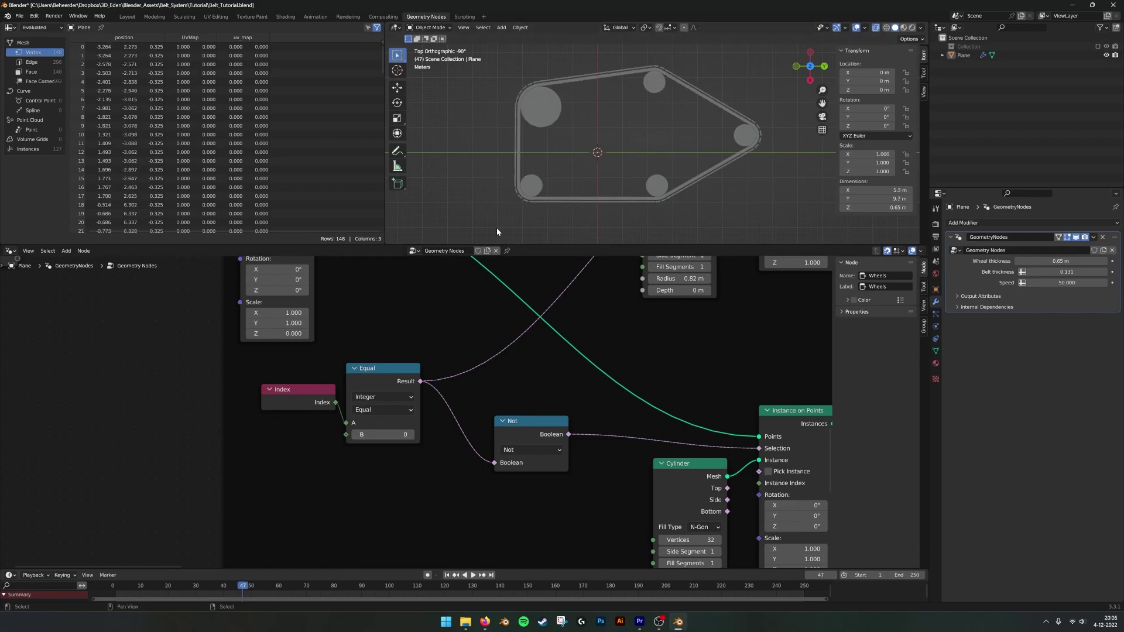
{"action": "left_click", "coordinate": [412, 434]}
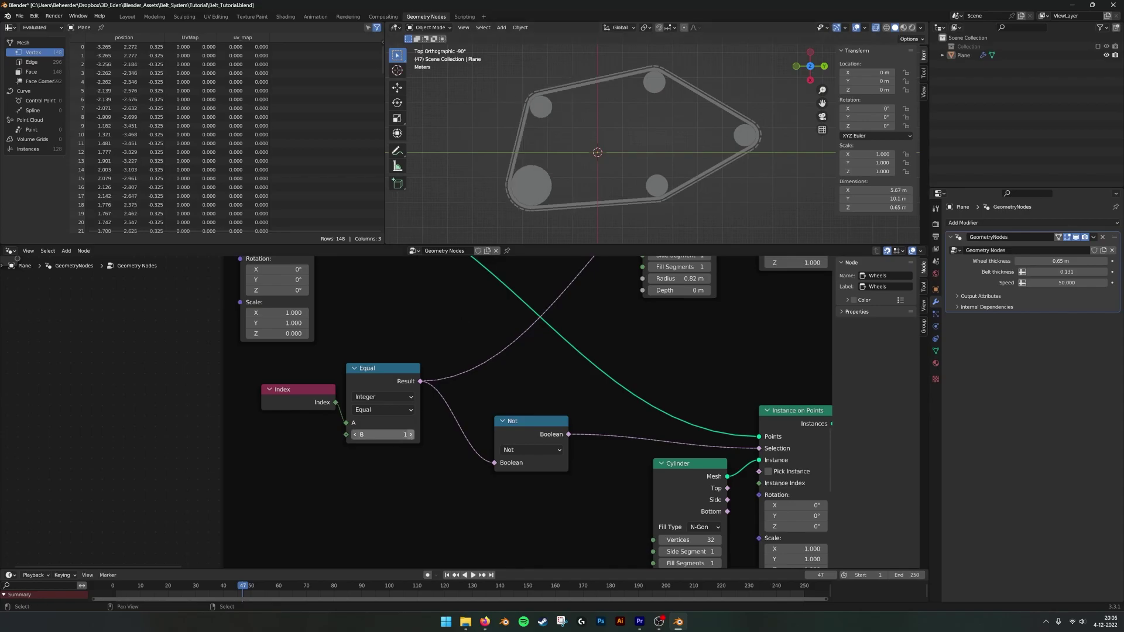
{"action": "left_click", "coordinate": [412, 434]}
{"action": "left_click", "coordinate": [411, 435]}
{"action": "left_click", "coordinate": [412, 434]}
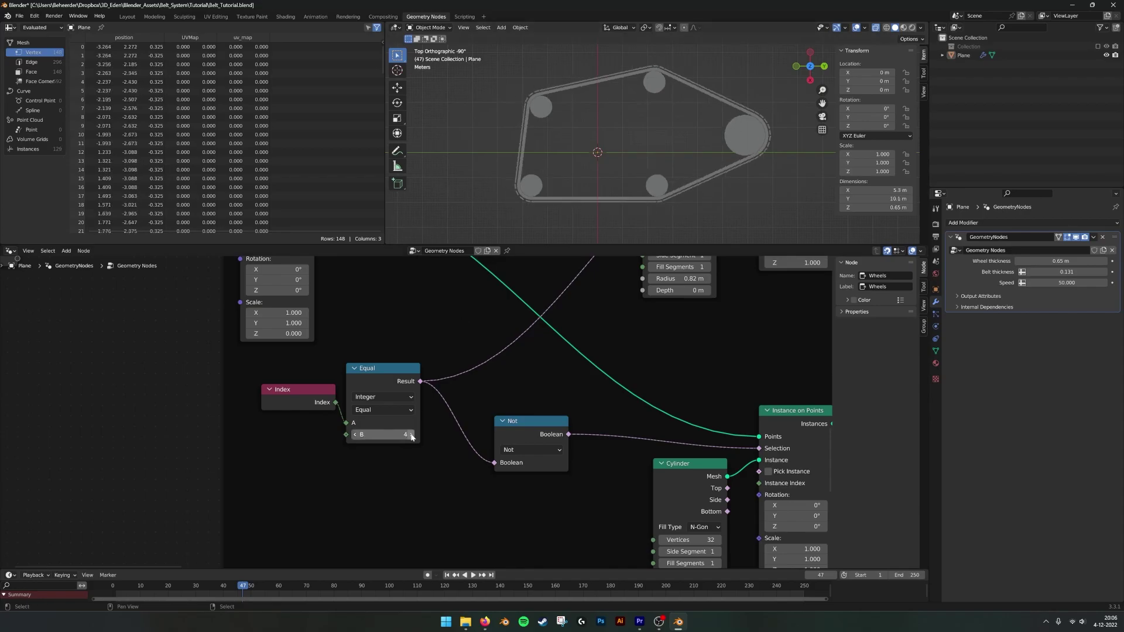
{"action": "left_click", "coordinate": [356, 436]}
{"action": "left_click", "coordinate": [357, 435]}
{"action": "left_click", "coordinate": [357, 435]}
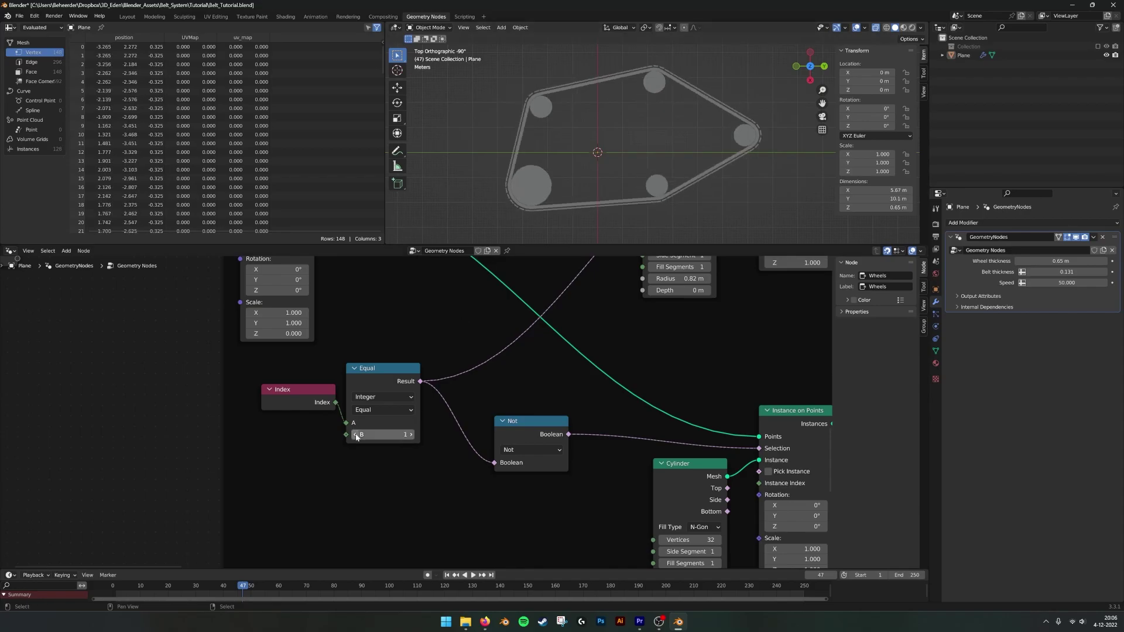
{"action": "left_click", "coordinate": [412, 435]}
Change the integer Compare node's operation to Greater Than and set its B threshold to 1
{"action": "left_click", "coordinate": [392, 409]}
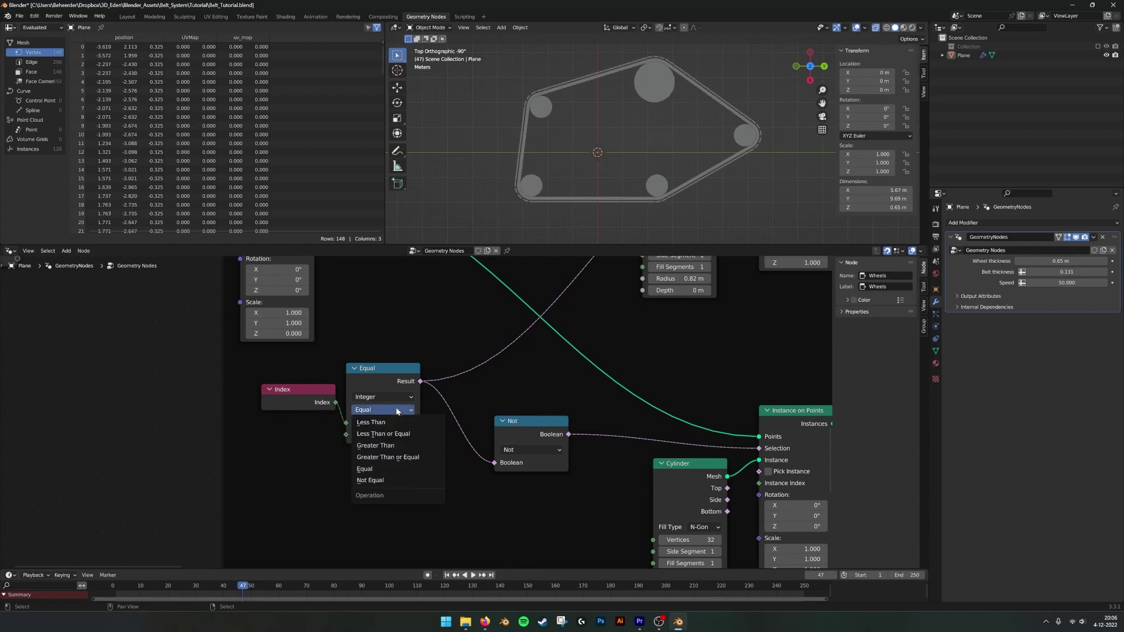
{"action": "left_click", "coordinate": [403, 446]}
{"action": "left_click", "coordinate": [411, 434]}
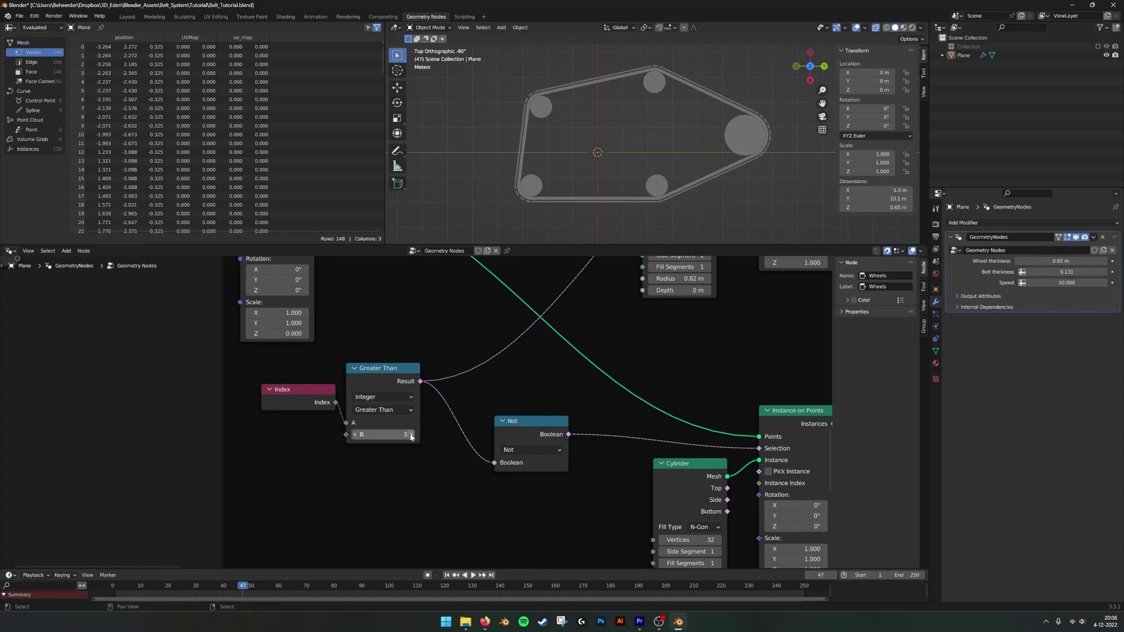
{"action": "left_click", "coordinate": [356, 435]}
{"action": "left_click", "coordinate": [355, 435]}
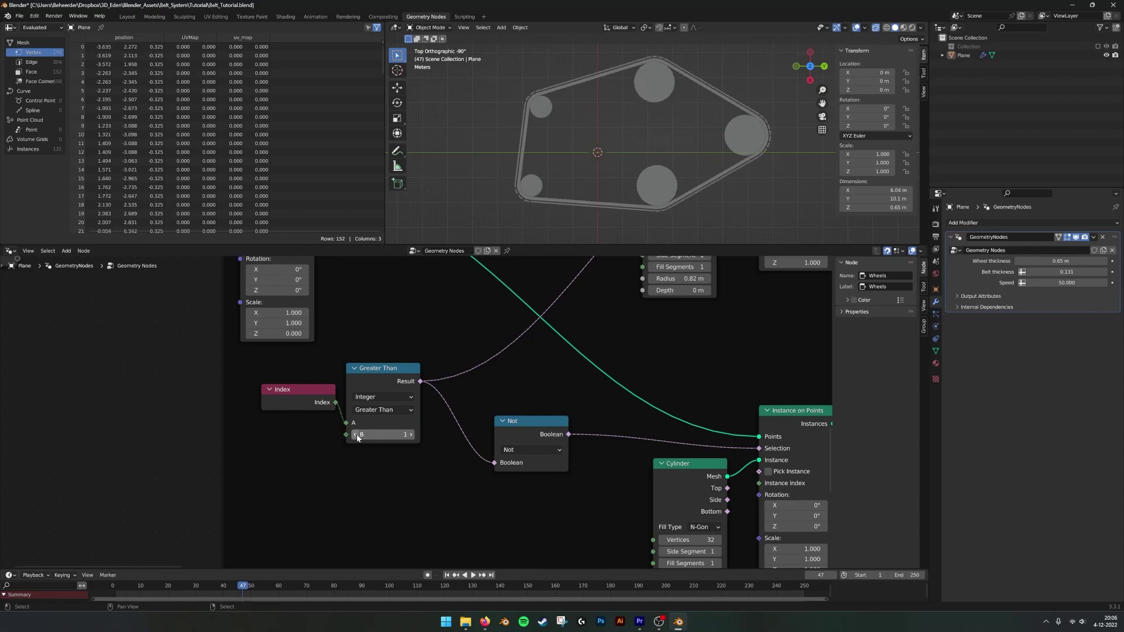
{"action": "scroll", "coordinate": [625, 183], "scroll_direction": "down", "scroll_amount": 2}
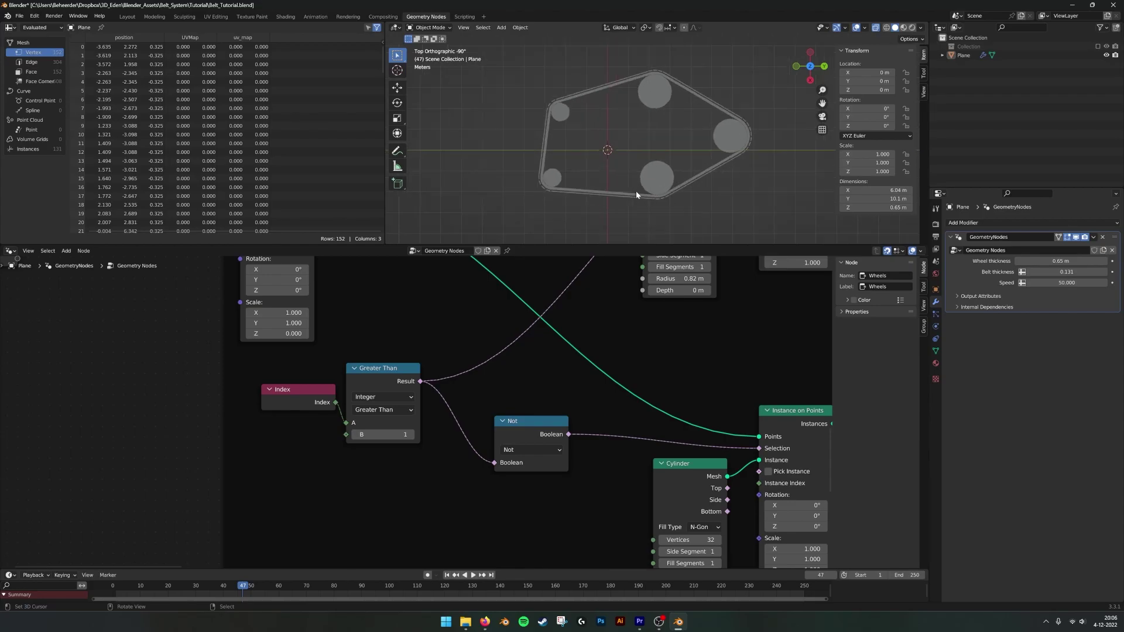
Duplicate the Index, Greater Than, Not, upper Cylinder and Instance on Points nodes and place the copies beside the lower Wheels frame, moving that frame slightly down
{"action": "scroll", "coordinate": [443, 417], "scroll_direction": "down", "scroll_amount": 12}
{"action": "middle_click_drag", "start_coordinate": [671, 412], "coordinate": [469, 433]}
{"action": "scroll", "coordinate": [466, 434], "scroll_direction": "up", "scroll_amount": 5}
{"action": "left_click_drag", "start_coordinate": [452, 460], "coordinate": [318, 382]}
{"action": "scroll", "coordinate": [410, 398], "scroll_direction": "down", "scroll_amount": 3}
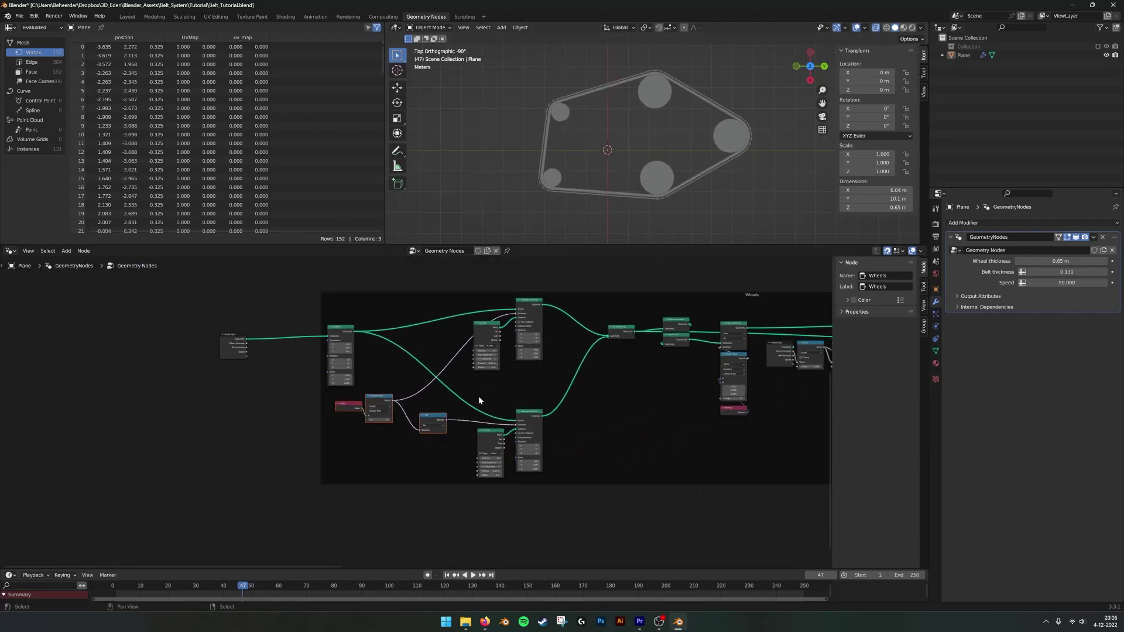
{"action": "middle_click_drag", "start_coordinate": [521, 390], "coordinate": [410, 323]}
{"action": "scroll", "coordinate": [482, 412], "scroll_direction": "down", "scroll_amount": 5}
{"action": "left_click", "coordinate": [384, 311]}
{"action": "middle_click_drag", "start_coordinate": [510, 366], "coordinate": [446, 352]}
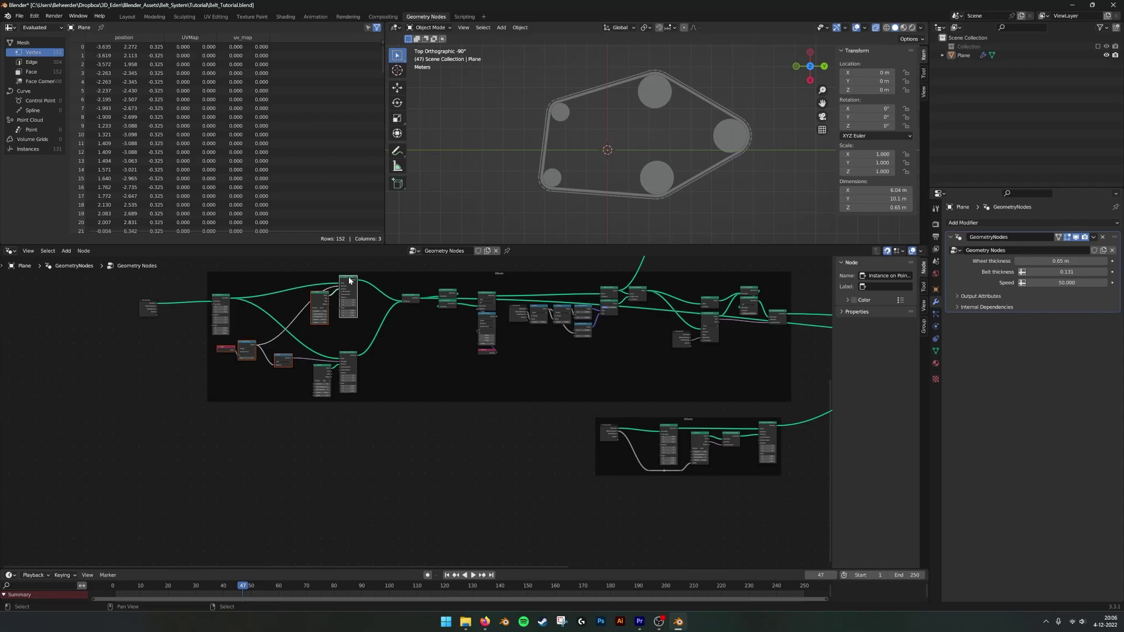
{"action": "left_click_drag", "start_coordinate": [349, 281], "coordinate": [556, 421]}
{"action": "middle_click_drag", "start_coordinate": [665, 441], "coordinate": [449, 404]}
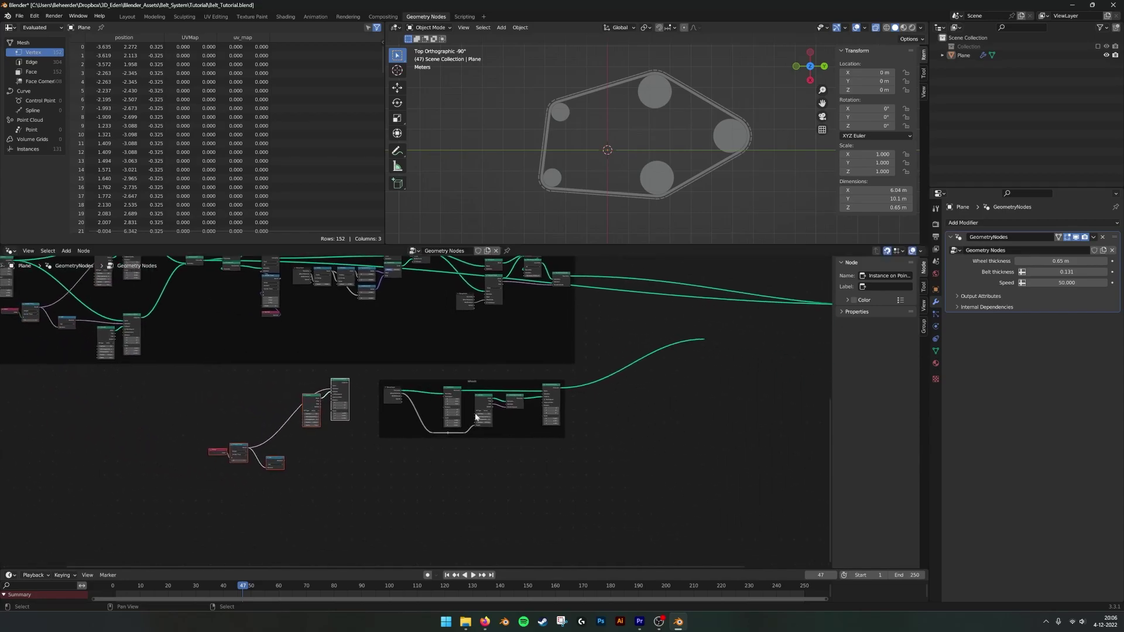
{"action": "left_click_drag", "start_coordinate": [511, 436], "coordinate": [440, 488]}
Cut the upper frame's wheel link to the final Join Geometry node and connect the lower Wheels frame's reroute point instead
{"action": "middle_click_drag", "start_coordinate": [792, 343], "coordinate": [493, 407]}
{"action": "scroll", "coordinate": [493, 407], "scroll_direction": "up", "scroll_amount": 8}
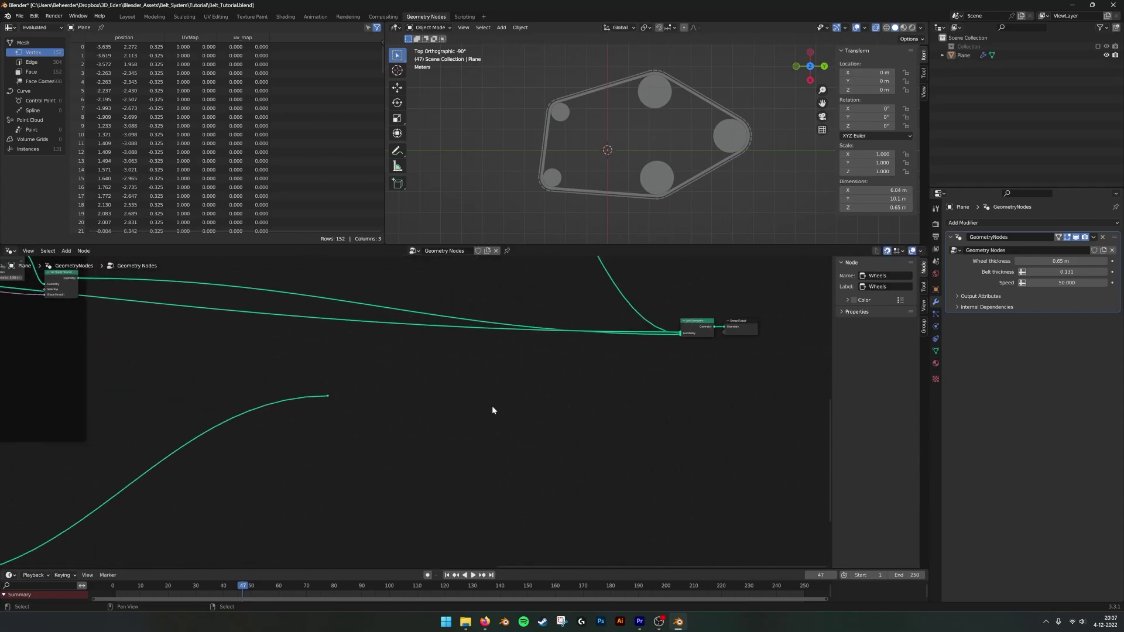
{"action": "right_click_drag", "start_coordinate": [331, 312], "coordinate": [328, 350], "text": "ctrl"}
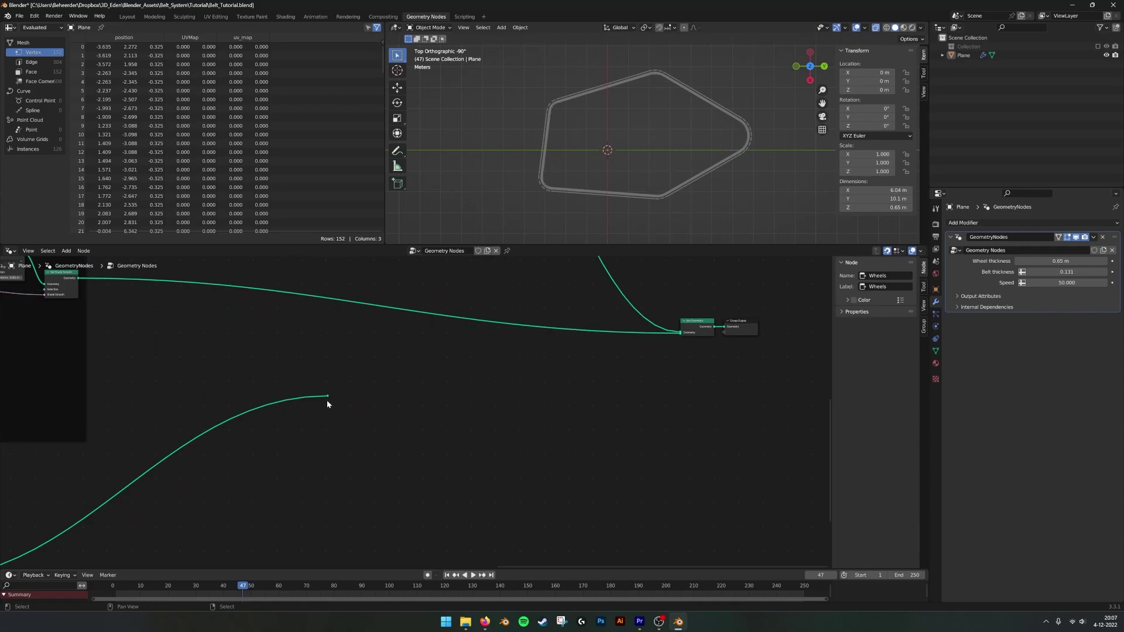
{"action": "left_click_drag", "start_coordinate": [328, 395], "coordinate": [683, 336]}
{"action": "mouse_move", "coordinate": [665, 201]}
{"action": "middle_mouse_down"}
{"action": "mouse_move", "coordinate": [665, 142]}
{"action": "mouse_move", "coordinate": [691, 172]}
{"action": "mouse_move", "coordinate": [682, 202]}
{"action": "middle_mouse_up"}
Remove the reroute point from the lower Wheels frame's link, keeping the direct connection to the final Join Geometry node
{"action": "middle_click_drag", "start_coordinate": [369, 430], "coordinate": [416, 413]}
{"action": "left_click", "coordinate": [372, 381]}
{"action": "left_click_drag", "start_coordinate": [373, 381], "coordinate": [384, 434]}
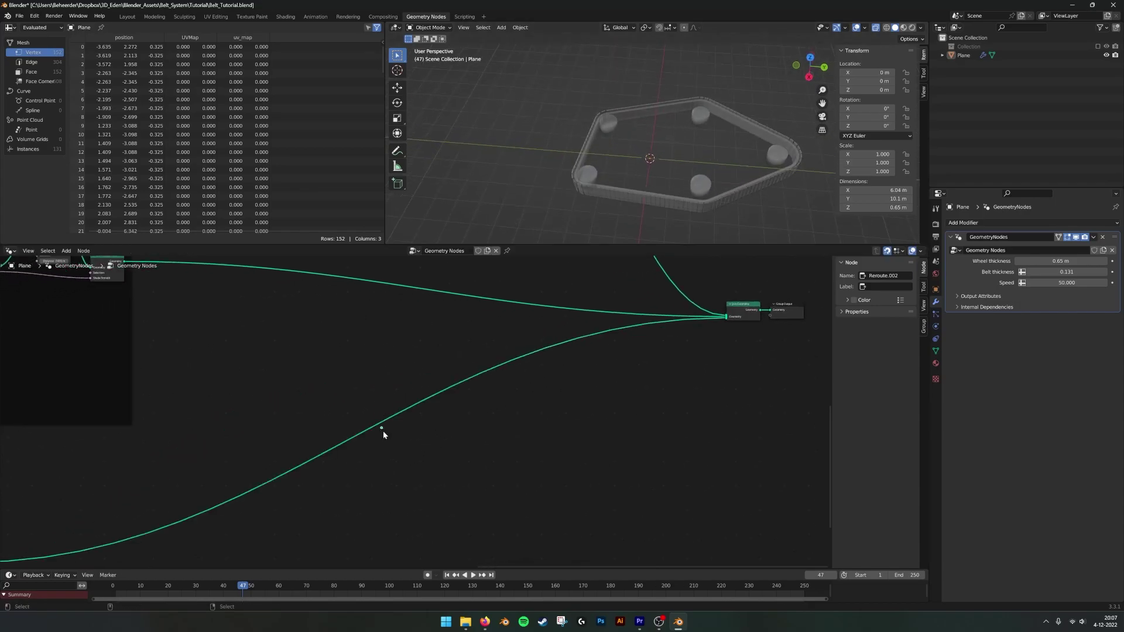
{"action": "key", "text": "x"}
Move the lower Wheels frame's Group Input well to the left and link the copied Not node's result to the frame's Instance on Points selection
{"action": "middle_click_drag", "start_coordinate": [121, 500], "coordinate": [654, 392]}
{"action": "middle_click_drag", "start_coordinate": [139, 453], "coordinate": [626, 393]}
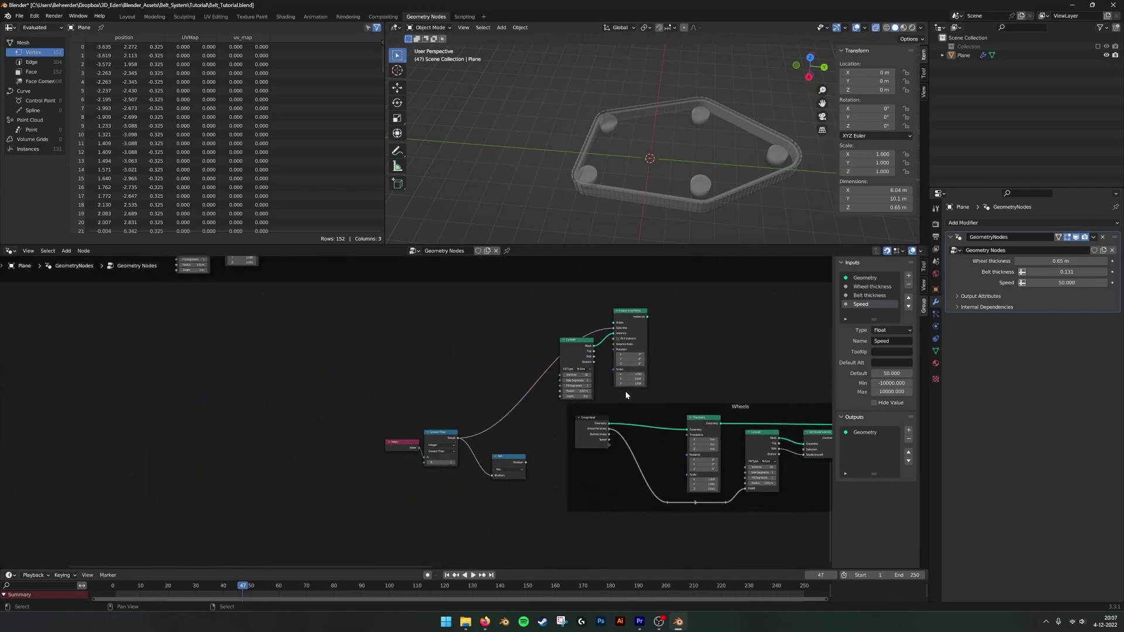
{"action": "left_click_drag", "start_coordinate": [597, 422], "coordinate": [320, 427]}
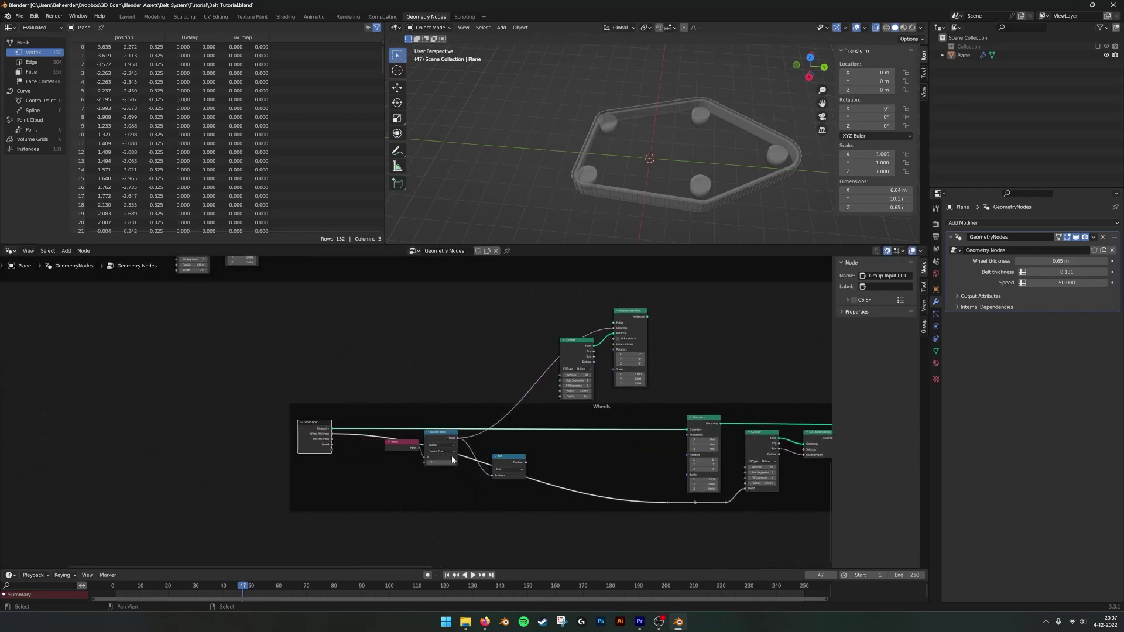
{"action": "middle_click_drag", "start_coordinate": [719, 443], "coordinate": [521, 461]}
{"action": "scroll", "coordinate": [665, 433], "scroll_direction": "up", "scroll_amount": 2}
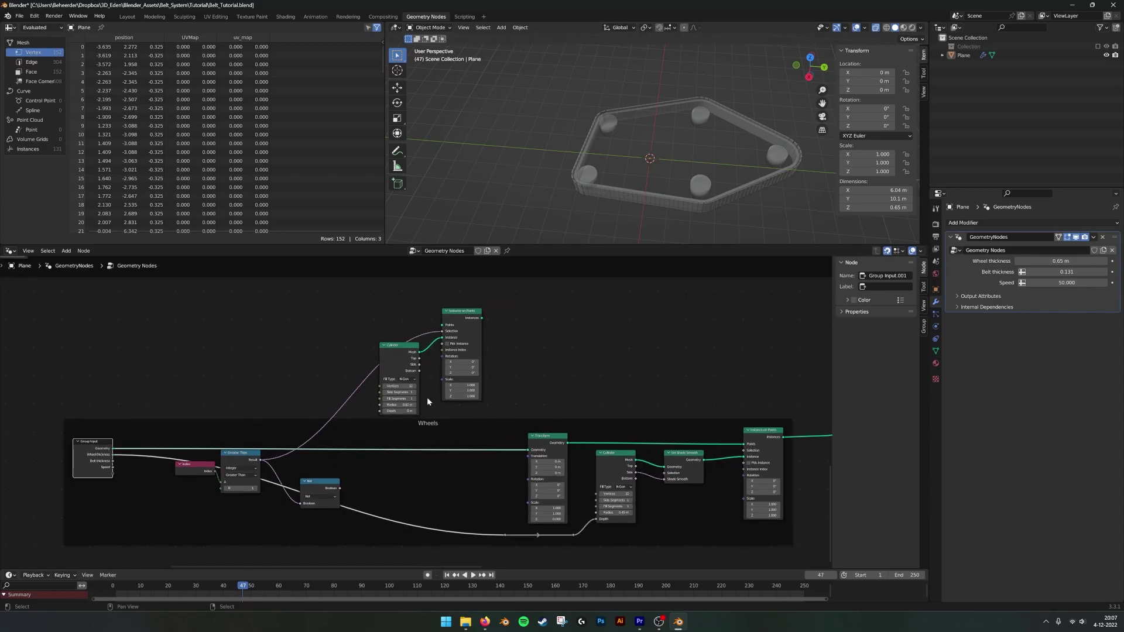
{"action": "left_click_drag", "start_coordinate": [339, 489], "coordinate": [746, 451]}
{"action": "middle_click_drag", "start_coordinate": [569, 391], "coordinate": [565, 403]}
Arrange the copied comparison, Cylinder and Instance on Points nodes above the main wheel chain in the Wheels frame, with Group Input and Transform closer together
{"action": "left_click_drag", "start_coordinate": [486, 422], "coordinate": [708, 317]}
{"action": "left_click_drag", "start_coordinate": [158, 437], "coordinate": [332, 540]}
{"action": "left_click_drag", "start_coordinate": [321, 499], "coordinate": [496, 367]}
{"action": "left_click", "coordinate": [88, 456]}
{"action": "left_click_drag", "start_coordinate": [88, 457], "coordinate": [343, 445]}
{"action": "middle_click_drag", "start_coordinate": [355, 318], "coordinate": [269, 330]}
{"action": "left_click_drag", "start_coordinate": [269, 330], "coordinate": [483, 424]}
{"action": "middle_click_drag", "start_coordinate": [647, 362], "coordinate": [521, 371]}
Insert a Join Geometry node on the Wheels frame's output link and connect the copied Instance on Points node to it
{"action": "key", "text": "shift+a"}
{"action": "left_click", "coordinate": [522, 371]}
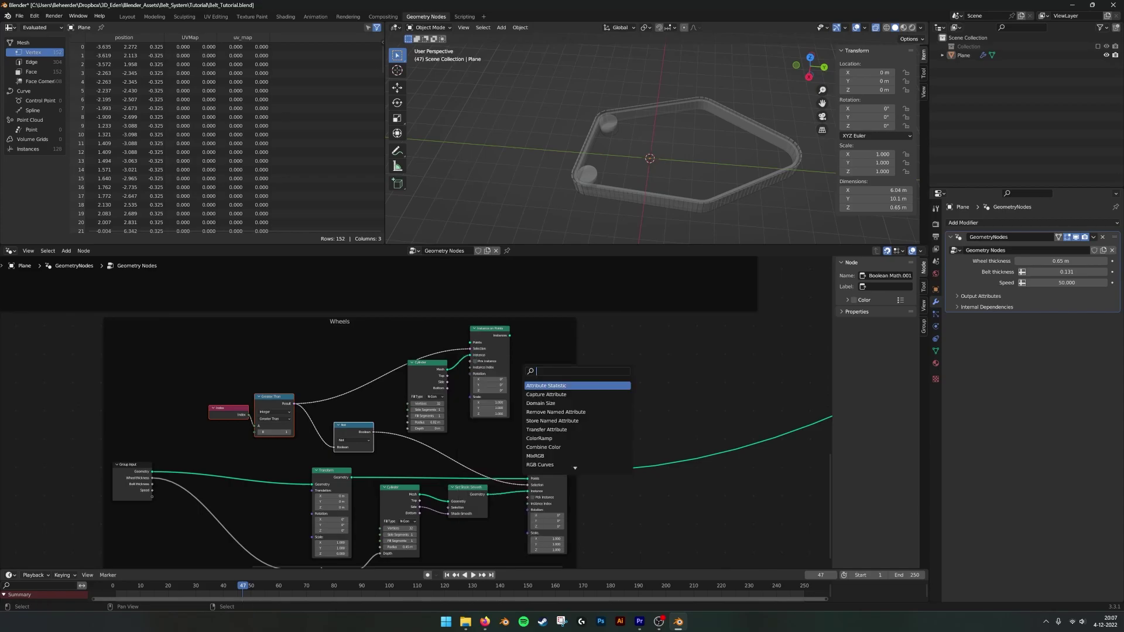
{"action": "type", "text": "join ge"}
{"action": "key", "text": "Return"}
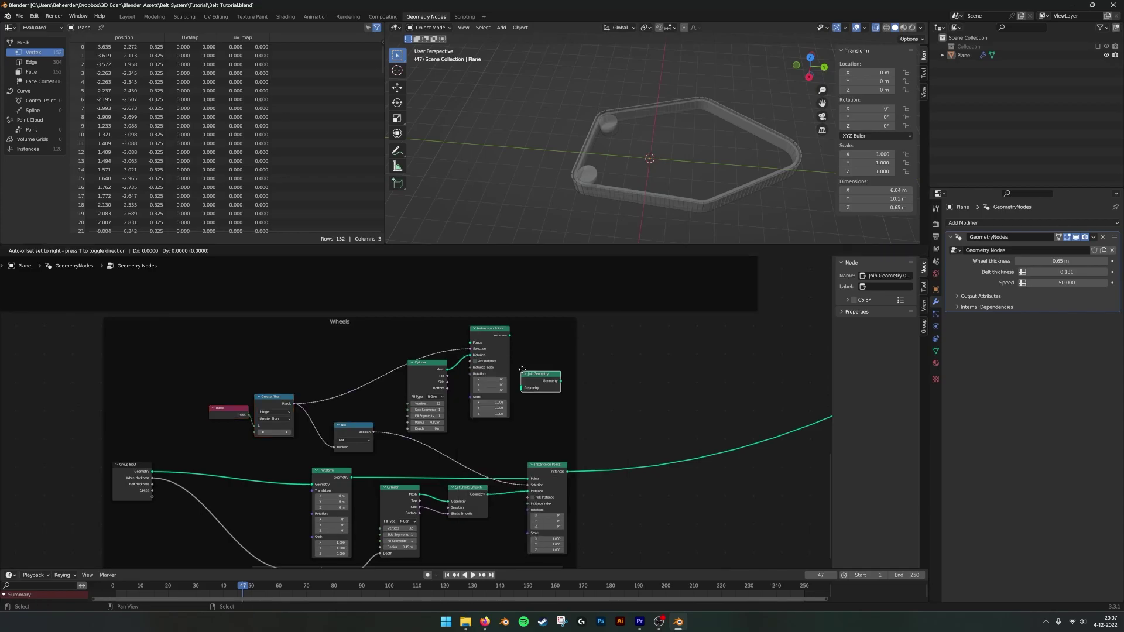
{"action": "left_click", "coordinate": [537, 401]}
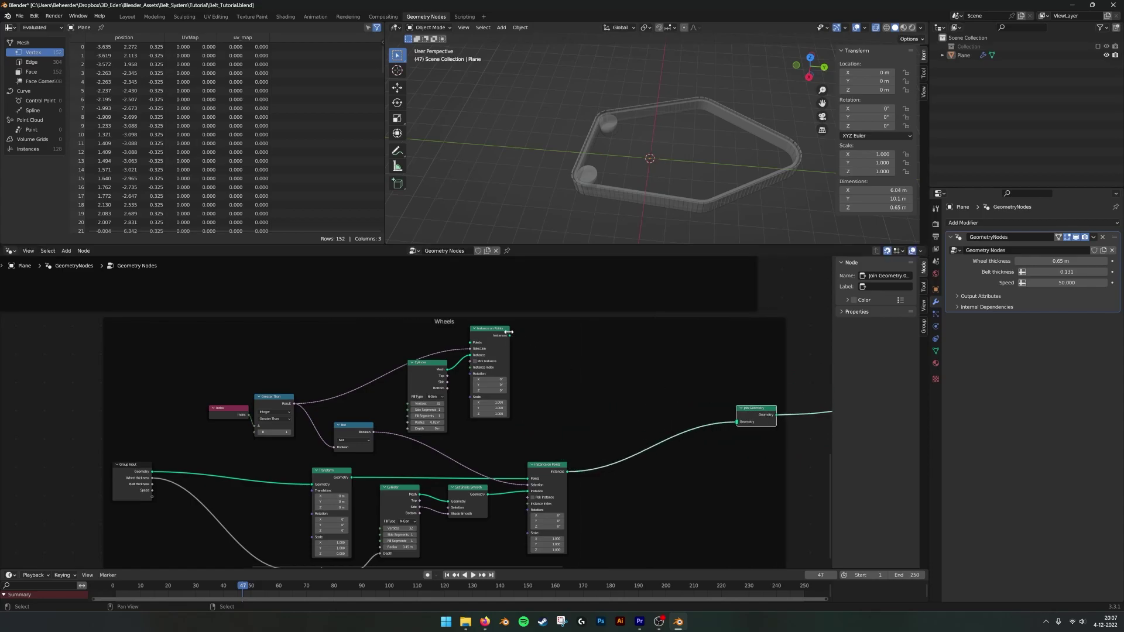
{"action": "left_click_drag", "start_coordinate": [510, 335], "coordinate": [739, 423]}
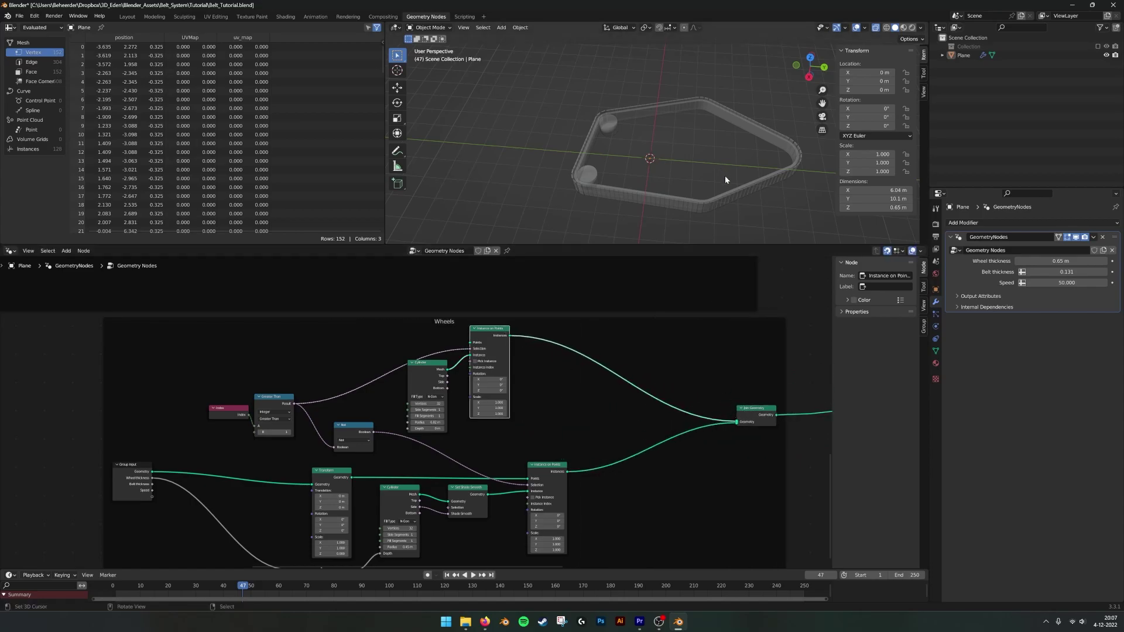
Link the Wheels frame's Transform geometry to the Points input of the copied Instance on Points node
{"action": "middle_click_drag", "start_coordinate": [724, 180], "coordinate": [680, 252]}
{"action": "scroll", "coordinate": [550, 403], "scroll_direction": "up", "scroll_amount": 3}
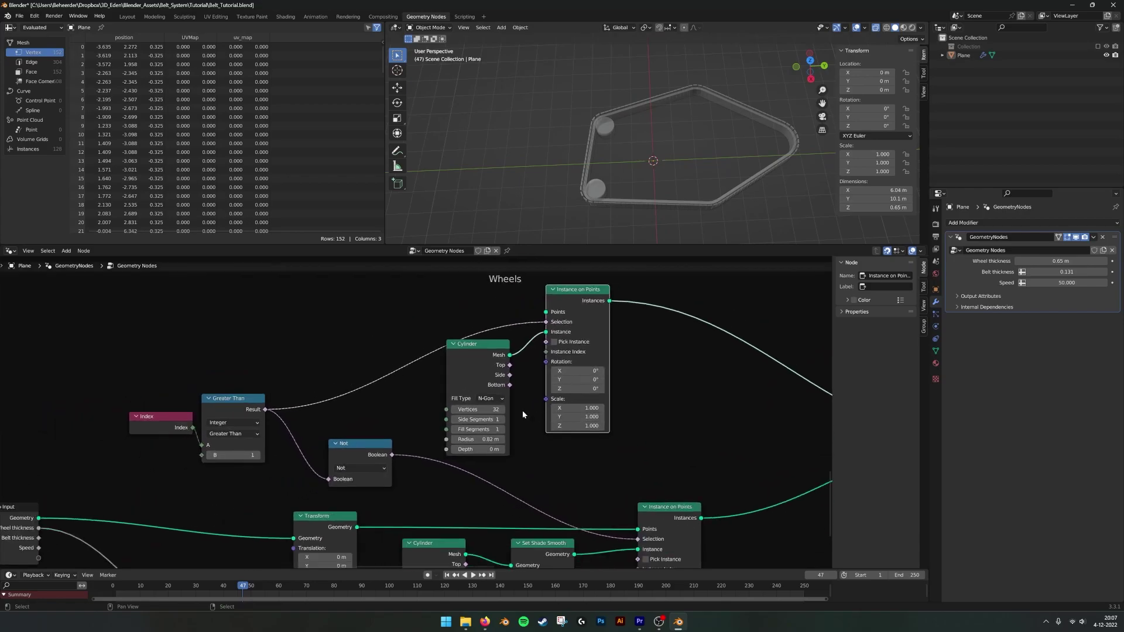
{"action": "scroll", "coordinate": [416, 404], "scroll_direction": "down", "scroll_amount": 2}
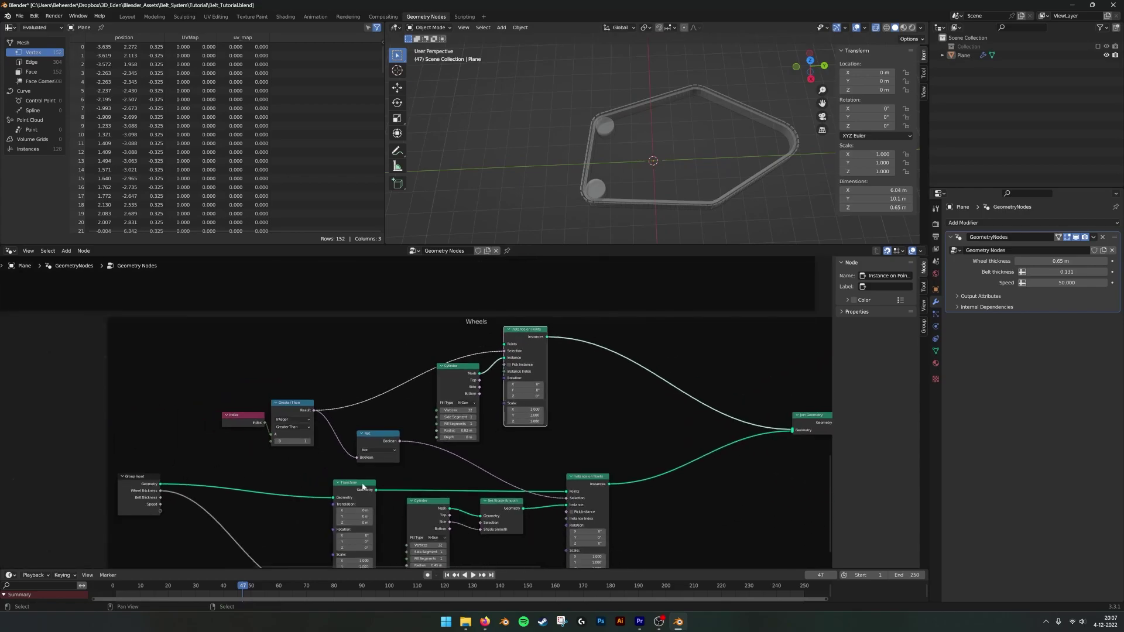
{"action": "left_click_drag", "start_coordinate": [376, 490], "coordinate": [504, 358]}
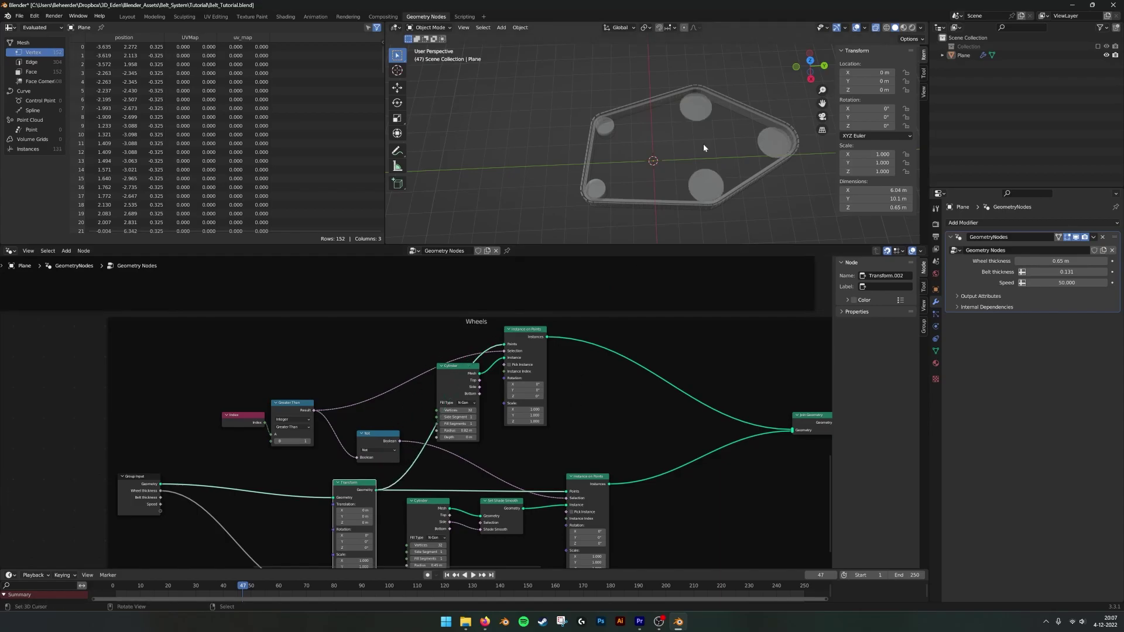
Link the Group Input's Wheel thickness to the Depth of the copied 0.82 m radius Cylinder and inspect the wheels
{"action": "middle_click_drag", "start_coordinate": [511, 449], "coordinate": [591, 329]}
{"action": "scroll", "coordinate": [582, 346], "scroll_direction": "up", "scroll_amount": 5}
{"action": "scroll", "coordinate": [582, 346], "scroll_direction": "down", "scroll_amount": 3}
{"action": "middle_click_drag", "start_coordinate": [486, 365], "coordinate": [484, 418]}
{"action": "scroll", "coordinate": [484, 418], "scroll_direction": "up", "scroll_amount": 2}
{"action": "left_click_drag", "start_coordinate": [180, 416], "coordinate": [558, 343]}
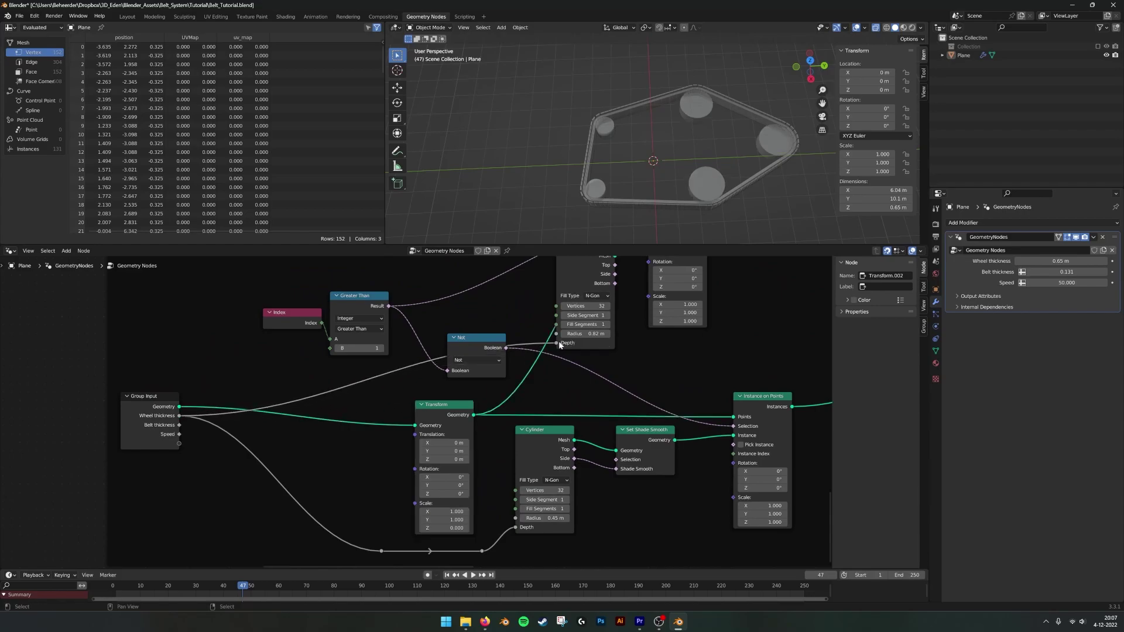
{"action": "middle_click_drag", "start_coordinate": [709, 180], "coordinate": [666, 164]}
{"action": "scroll", "coordinate": [680, 153], "scroll_direction": "up", "scroll_amount": 5}
{"action": "scroll", "coordinate": [673, 192], "scroll_direction": "down", "scroll_amount": 4}
{"action": "scroll", "coordinate": [666, 164], "scroll_direction": "up", "scroll_amount": 3}
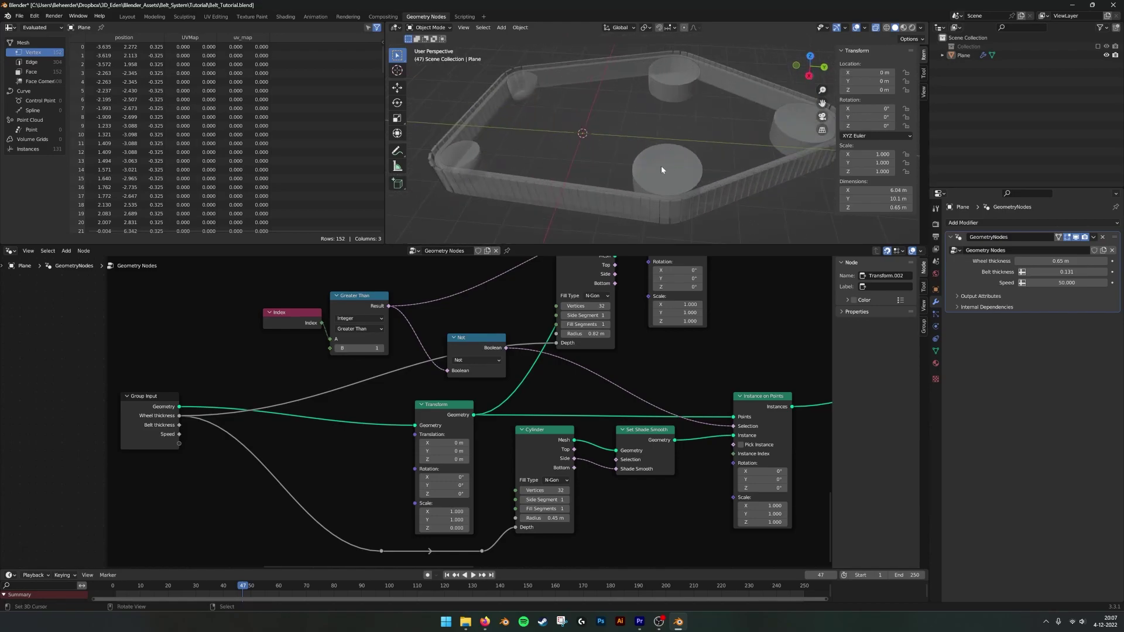
{"action": "scroll", "coordinate": [579, 355], "scroll_direction": "down", "scroll_amount": 1}
{"action": "scroll", "coordinate": [579, 355], "scroll_direction": "down", "scroll_amount": 2}
Duplicate the Set Shade Smooth node and insert it between the copied Cylinder and its Instance on Points node, spacing the nodes out
{"action": "middle_click_drag", "start_coordinate": [575, 374], "coordinate": [504, 399]}
{"action": "left_click_drag", "start_coordinate": [539, 281], "coordinate": [602, 288]}
{"action": "scroll", "coordinate": [531, 403], "scroll_direction": "up", "scroll_amount": 1}
{"action": "left_click", "coordinate": [531, 461]}
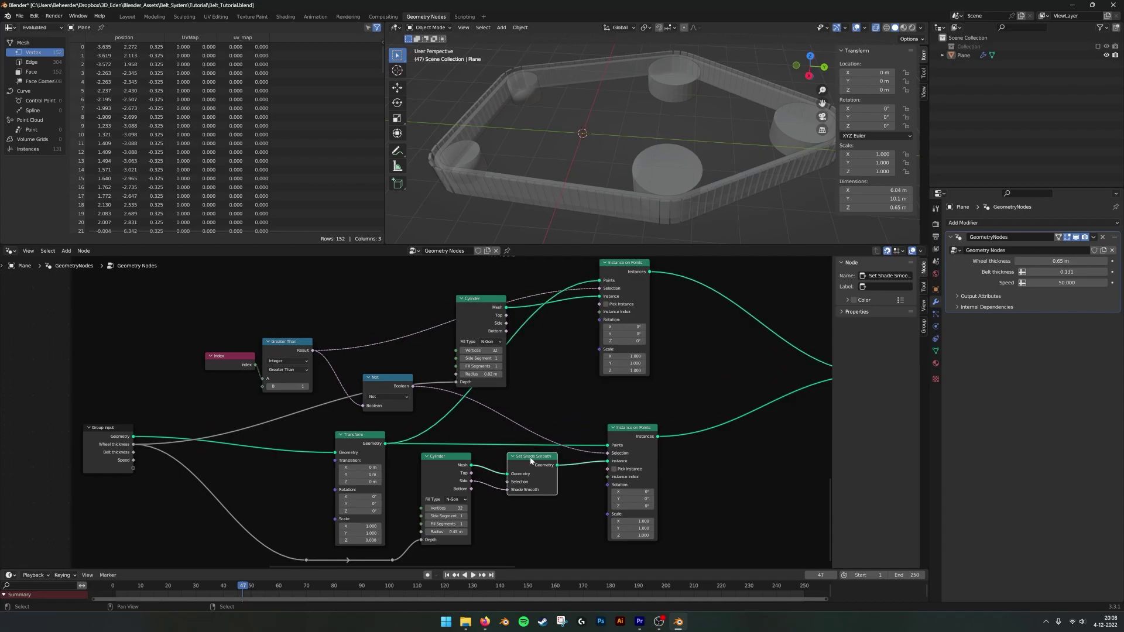
{"action": "key", "text": "shift+d"}
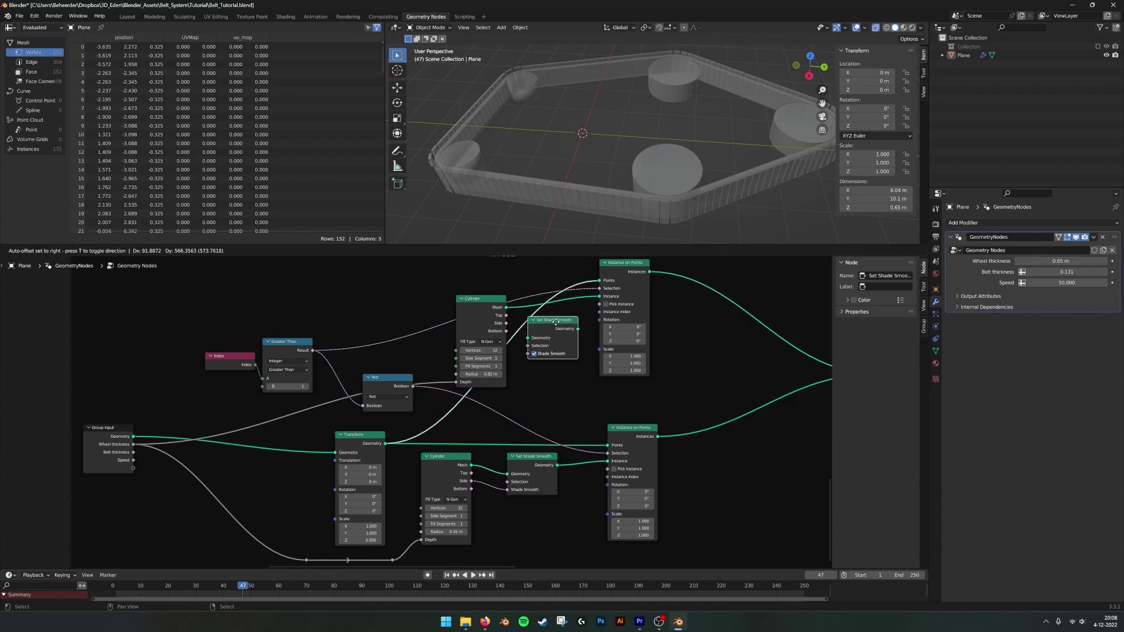
{"action": "left_click", "coordinate": [558, 341]}
{"action": "left_click_drag", "start_coordinate": [476, 312], "coordinate": [469, 369]}
{"action": "left_click_drag", "start_coordinate": [562, 344], "coordinate": [569, 322]}
{"action": "left_click_drag", "start_coordinate": [476, 357], "coordinate": [455, 281]}
Link the copied Cylinder's Side output to the Shade Smooth input of its Set Shade Smooth node and save the file
{"action": "scroll", "coordinate": [521, 463], "scroll_direction": "up", "scroll_amount": 1}
{"action": "middle_click_drag", "start_coordinate": [486, 489], "coordinate": [476, 501]}
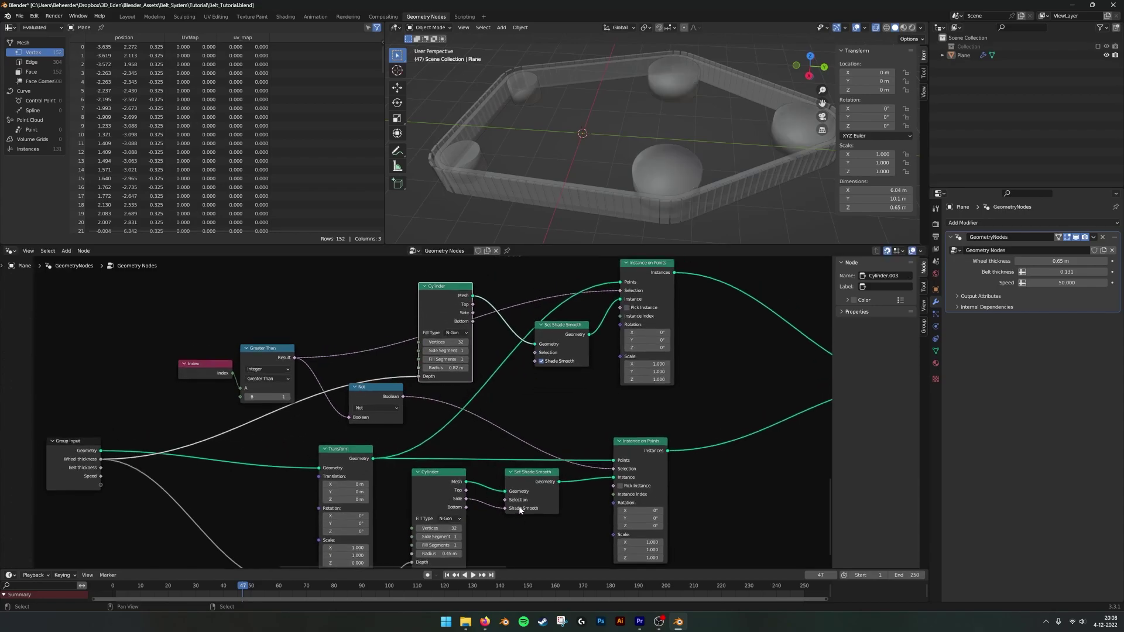
{"action": "left_click_drag", "start_coordinate": [473, 313], "coordinate": [535, 362]}
{"action": "middle_click_drag", "start_coordinate": [655, 176], "coordinate": [679, 140]}
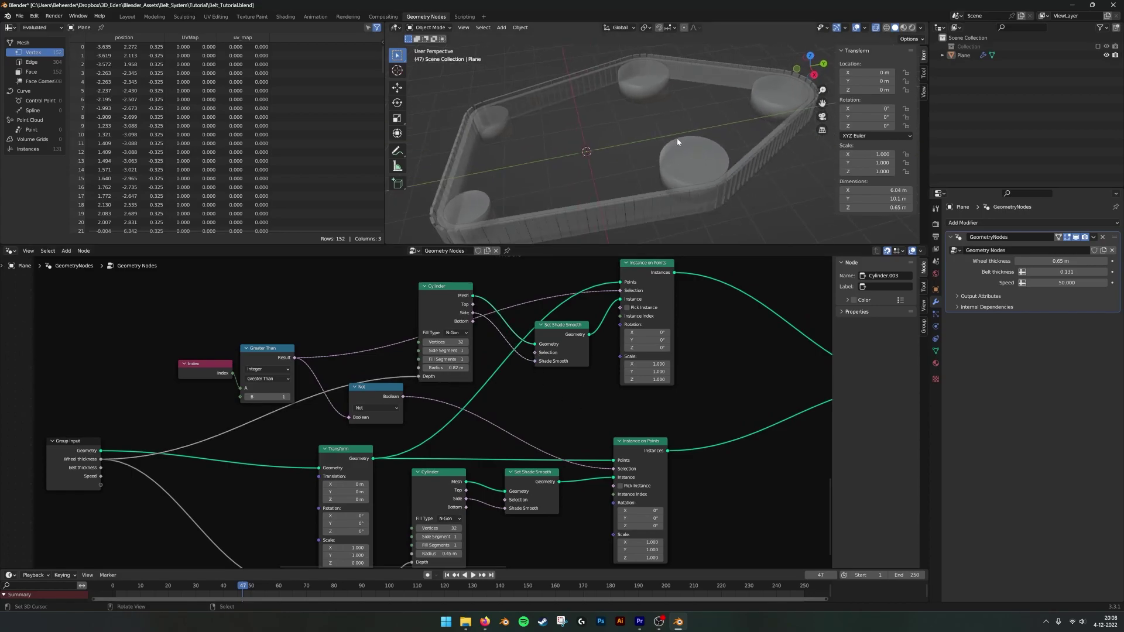
{"action": "middle_click_drag", "start_coordinate": [670, 72], "coordinate": [679, 182]}
{"action": "left_click", "coordinate": [19, 17]}
{"action": "left_click", "coordinate": [35, 71]}
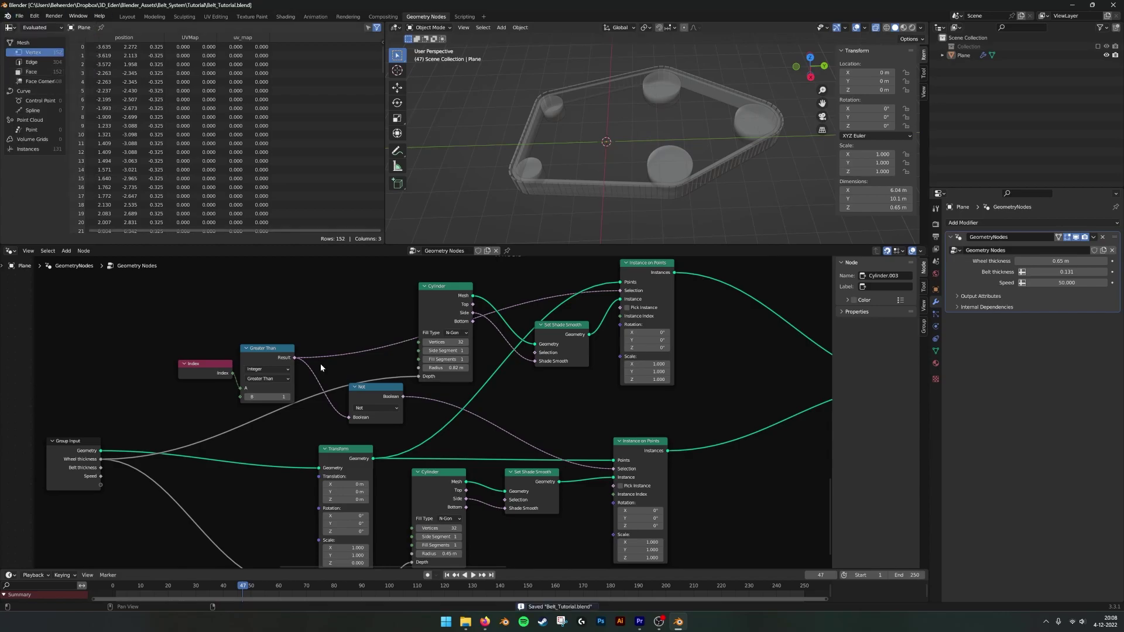
Expose the lower Greater Than node's B value as a group input and rename that input Wheel Index
{"action": "scroll", "coordinate": [351, 398], "scroll_direction": "down", "scroll_amount": 2}
{"action": "middle_click_drag", "start_coordinate": [356, 404], "coordinate": [500, 410]}
{"action": "scroll", "coordinate": [499, 399], "scroll_direction": "up", "scroll_amount": 2}
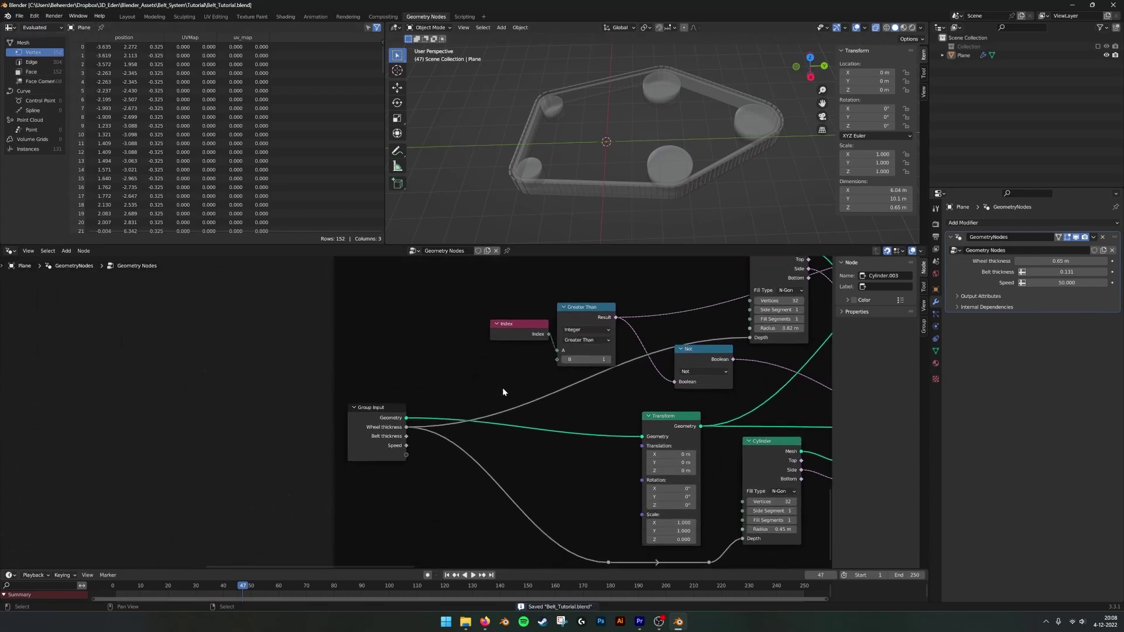
{"action": "left_click_drag", "start_coordinate": [557, 361], "coordinate": [406, 455]}
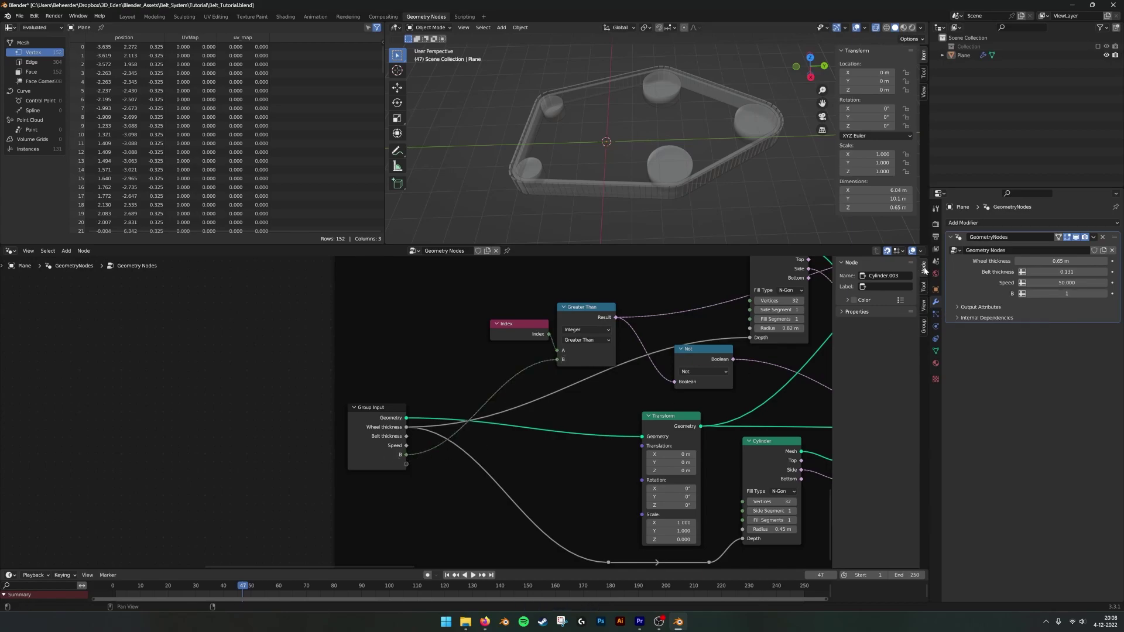
{"action": "left_click", "coordinate": [924, 325]}
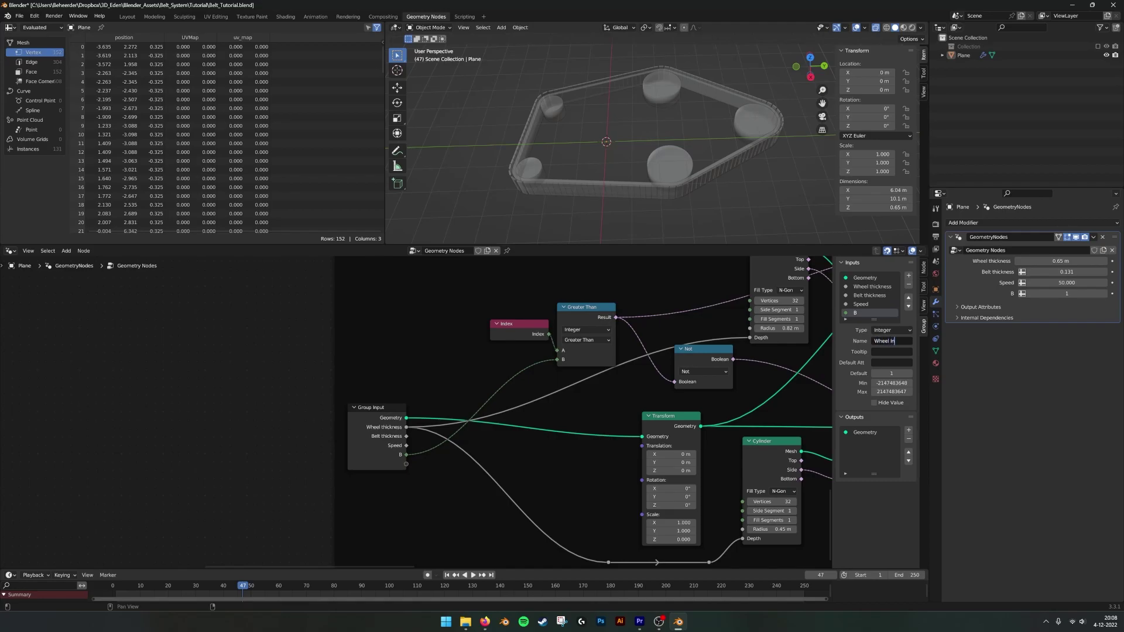
{"action": "type", "text": "x"}
{"action": "key", "text": "Return"}
{"action": "scroll", "coordinate": [482, 410], "scroll_direction": "down", "scroll_amount": 2}
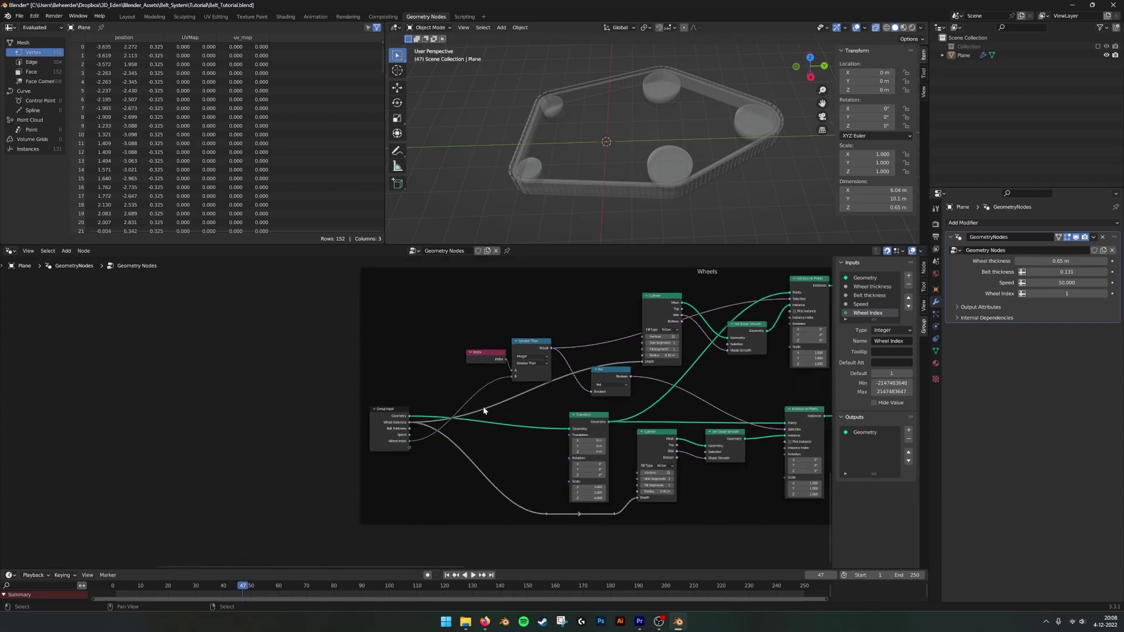
Link the B input of the Greater Than node in the upper Wheels frame to the Group Input's Wheel Index
{"action": "scroll", "coordinate": [525, 369], "scroll_direction": "down", "scroll_amount": 8}
{"action": "middle_click_drag", "start_coordinate": [316, 291], "coordinate": [530, 464]}
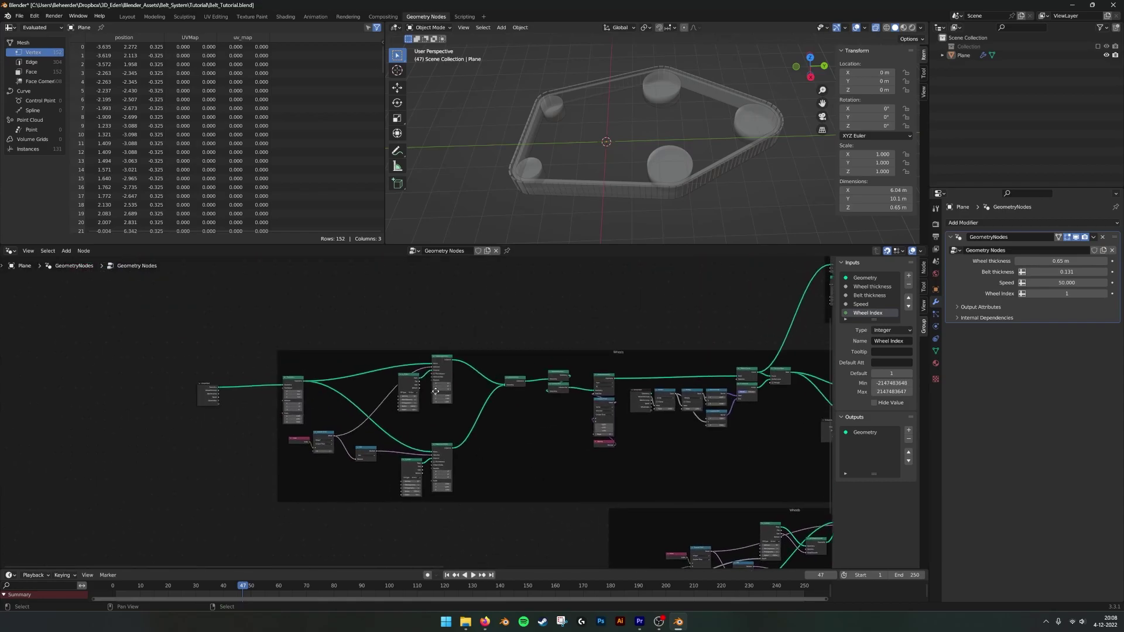
{"action": "middle_click_drag", "start_coordinate": [417, 391], "coordinate": [623, 351]}
{"action": "scroll", "coordinate": [479, 416], "scroll_direction": "up", "scroll_amount": 9}
{"action": "middle_click_drag", "start_coordinate": [539, 385], "coordinate": [496, 427]}
{"action": "left_click_drag", "start_coordinate": [567, 449], "coordinate": [376, 346]}
{"action": "scroll", "coordinate": [731, 151], "scroll_direction": "down", "scroll_amount": 1}
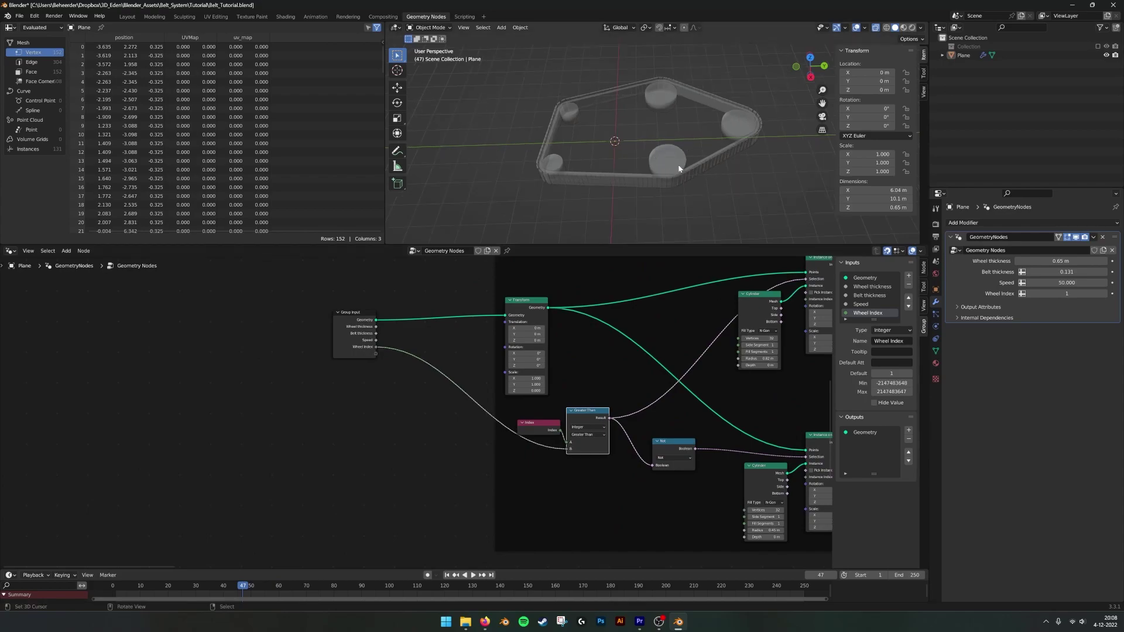
Test the modifier's Wheel Index by raising it to 3 and lowering it again, and leave it at 2
{"action": "middle_click_drag", "start_coordinate": [699, 411], "coordinate": [417, 340]}
{"action": "scroll", "coordinate": [417, 340], "scroll_direction": "down", "scroll_amount": 4}
{"action": "middle_click_drag", "start_coordinate": [709, 464], "coordinate": [418, 347]}
{"action": "middle_click_drag", "start_coordinate": [703, 363], "coordinate": [541, 384]}
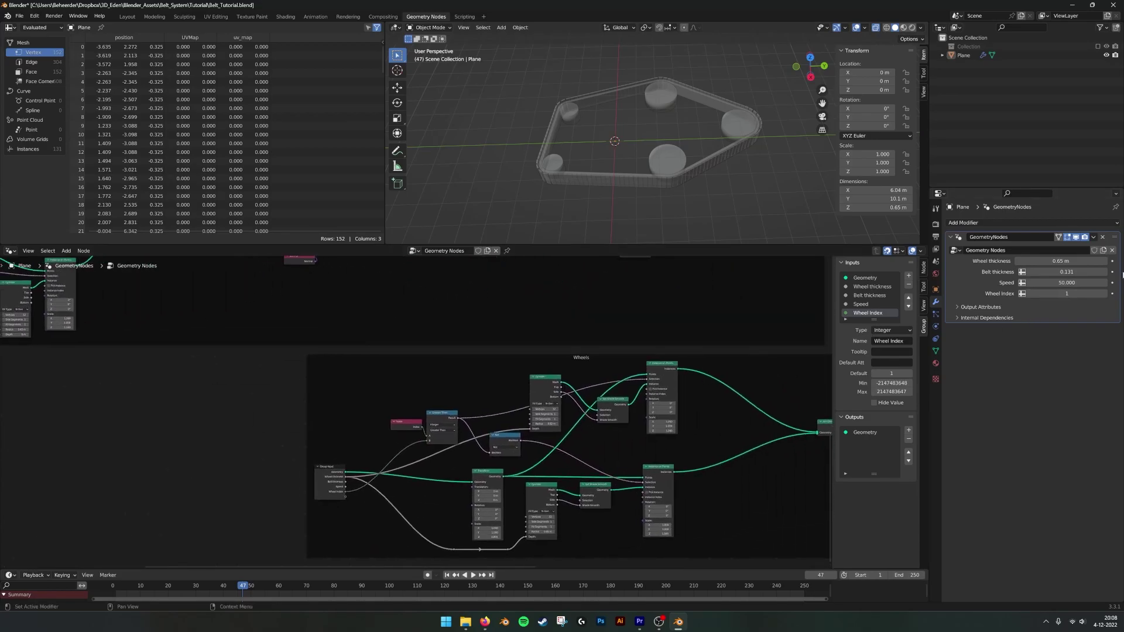
{"action": "left_click", "coordinate": [1107, 293]}
{"action": "left_click", "coordinate": [1107, 293]}
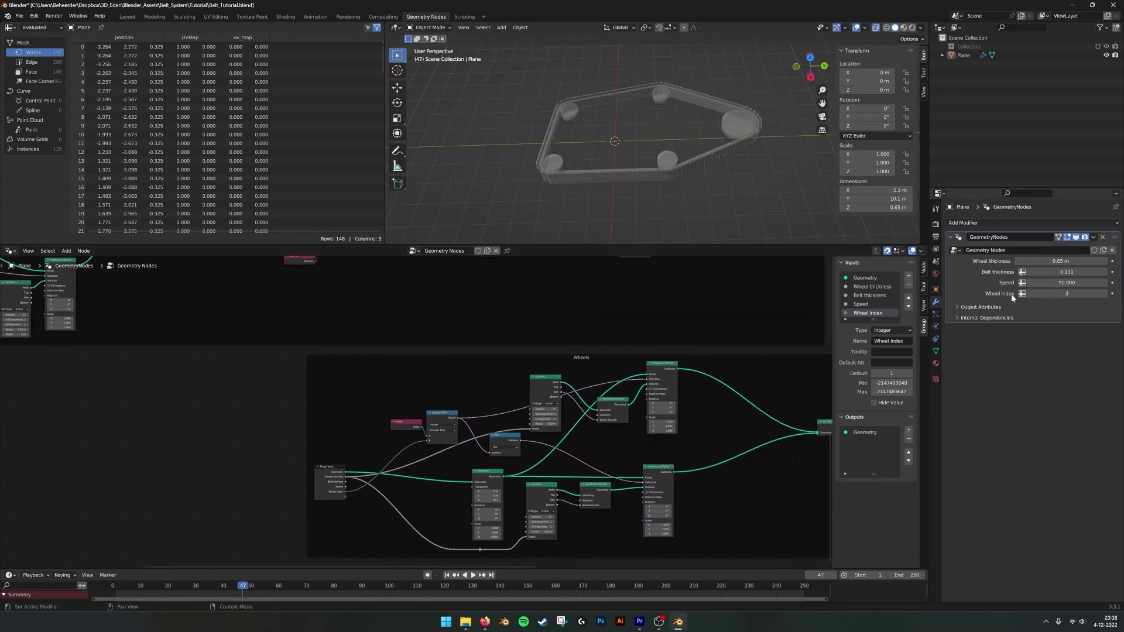
{"action": "left_click", "coordinate": [1030, 293]}
{"action": "left_click", "coordinate": [1031, 293]}
{"action": "left_click", "coordinate": [1104, 294]}
Expose the Radius values of both Cylinder nodes in the lower Wheels frame as group inputs, the 0.82 m one first
{"action": "scroll", "coordinate": [683, 181], "scroll_direction": "up", "scroll_amount": 2}
{"action": "middle_click_drag", "start_coordinate": [454, 478], "coordinate": [565, 336]}
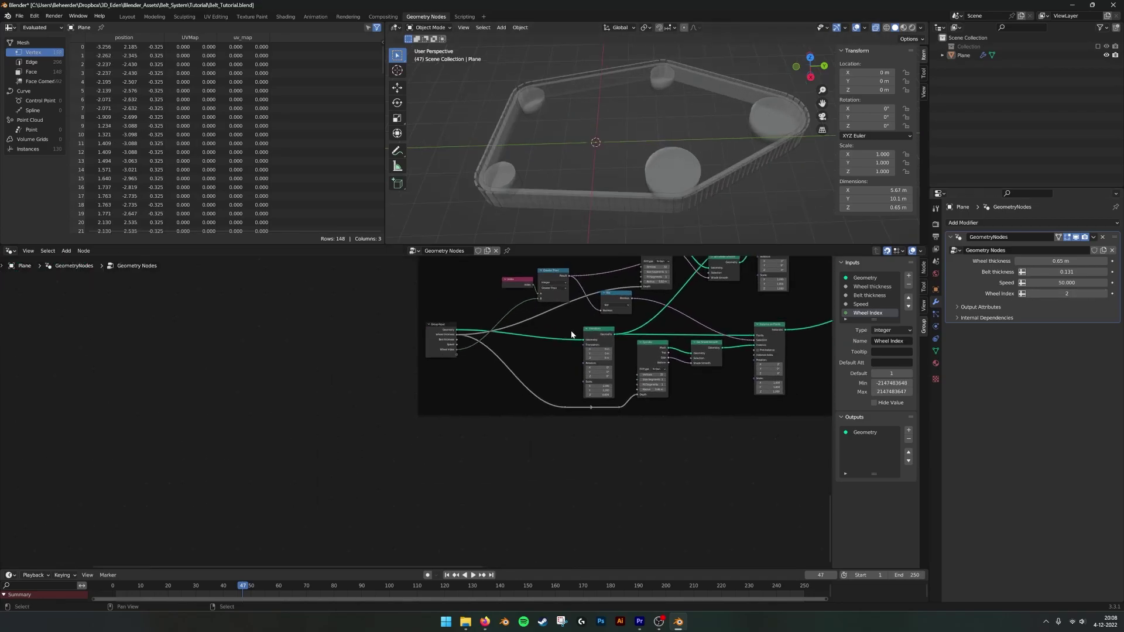
{"action": "scroll", "coordinate": [565, 335], "scroll_direction": "up", "scroll_amount": 3}
{"action": "left_click_drag", "start_coordinate": [635, 335], "coordinate": [318, 461]}
{"action": "middle_click_drag", "start_coordinate": [332, 465], "coordinate": [387, 425]}
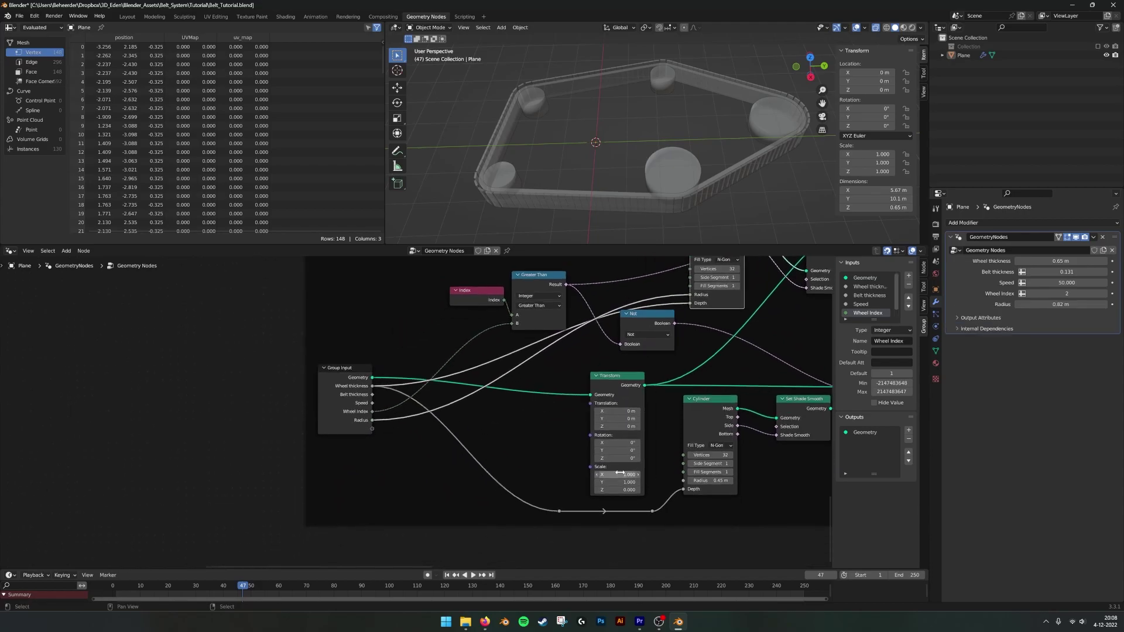
{"action": "left_click_drag", "start_coordinate": [683, 481], "coordinate": [373, 429]}
Locate the Group Input node beside the upper Wheels frame and save the file
{"action": "scroll", "coordinate": [863, 303], "scroll_direction": "down", "scroll_amount": 2}
{"action": "scroll", "coordinate": [414, 413], "scroll_direction": "down", "scroll_amount": 8}
{"action": "middle_click_drag", "start_coordinate": [407, 379], "coordinate": [832, 527]}
{"action": "mouse_move", "coordinate": [519, 332]}
{"action": "middle_mouse_down"}
{"action": "mouse_move", "coordinate": [720, 445]}
{"action": "mouse_move", "coordinate": [501, 339]}
{"action": "middle_mouse_up"}
{"action": "scroll", "coordinate": [720, 445], "scroll_direction": "up", "scroll_amount": 8}
{"action": "left_click", "coordinate": [186, 300]}
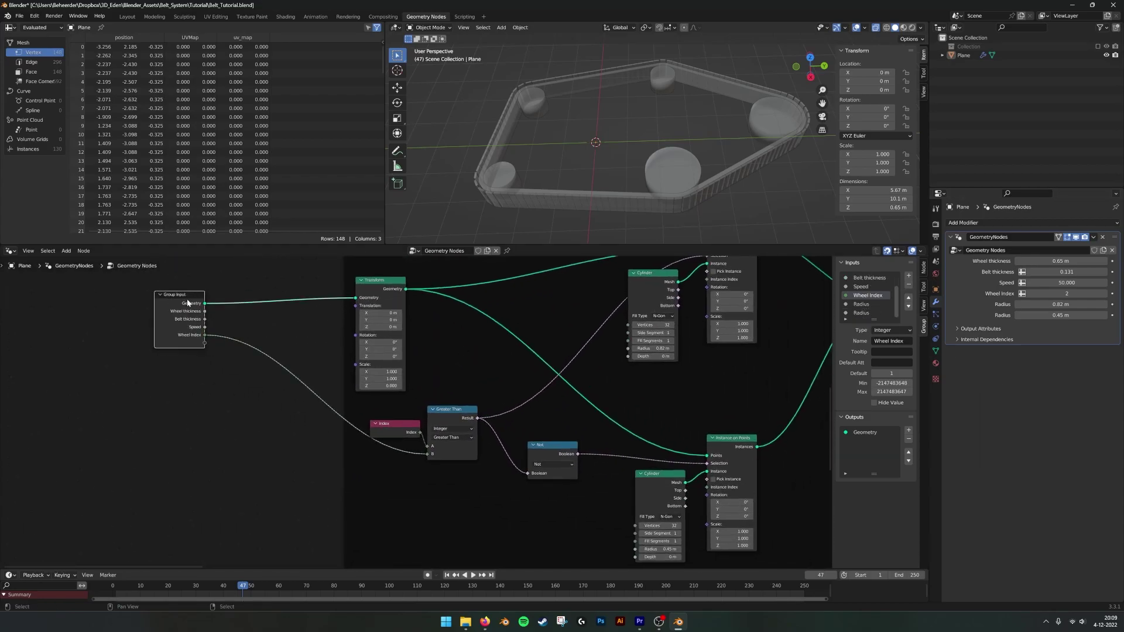
{"action": "key", "text": "Home"}
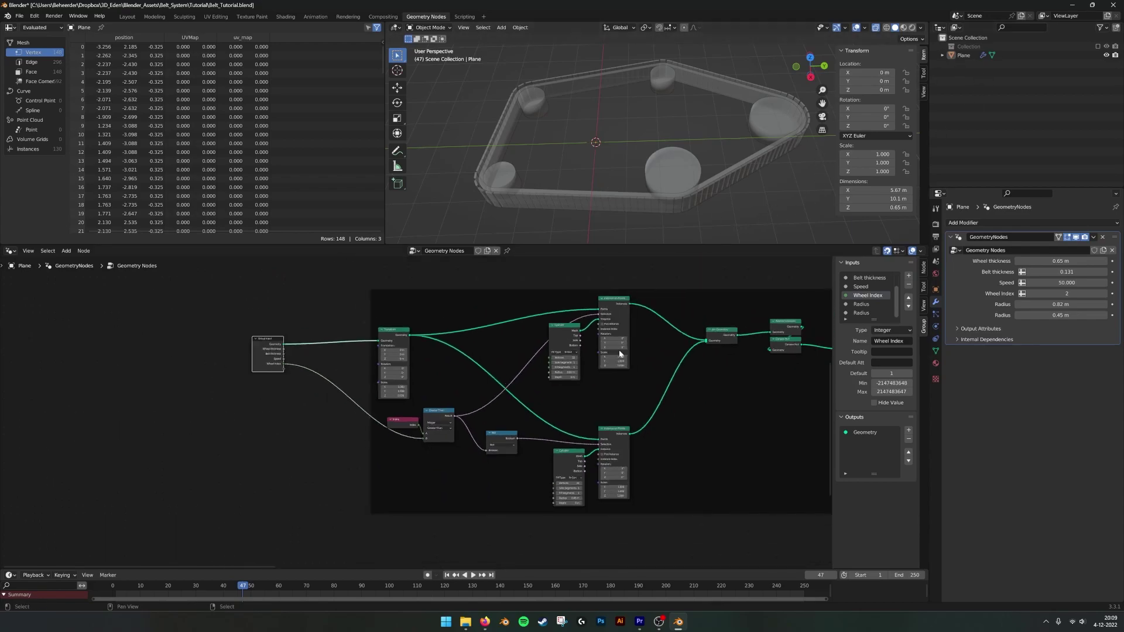
{"action": "middle_click_drag", "start_coordinate": [505, 449], "coordinate": [404, 431]}
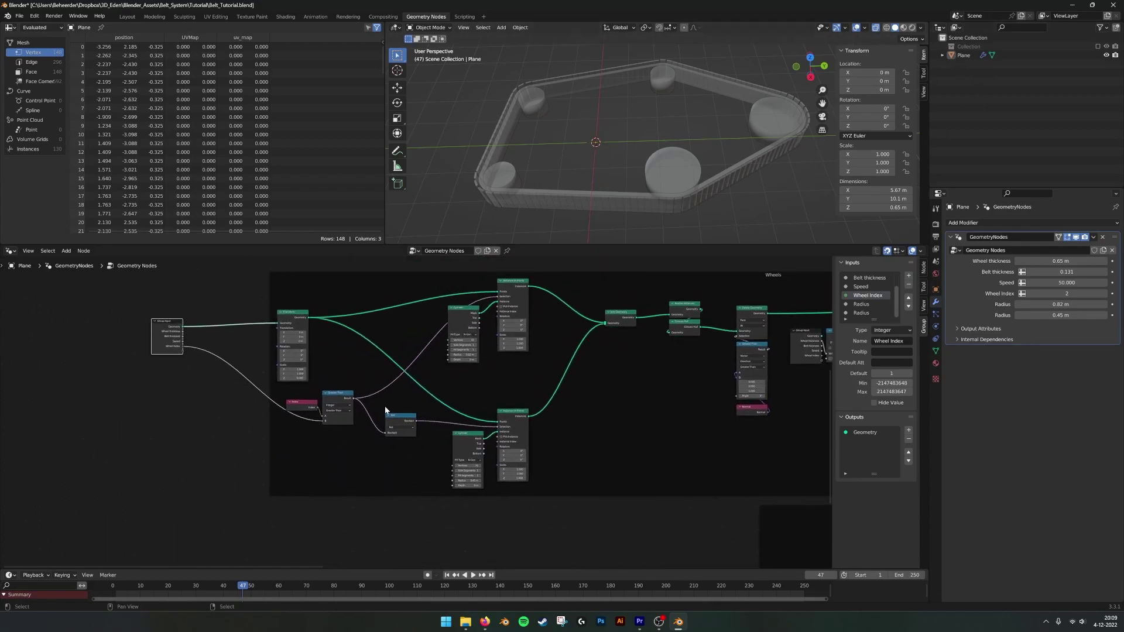
{"action": "left_click", "coordinate": [20, 17]}
{"action": "left_click", "coordinate": [29, 75]}
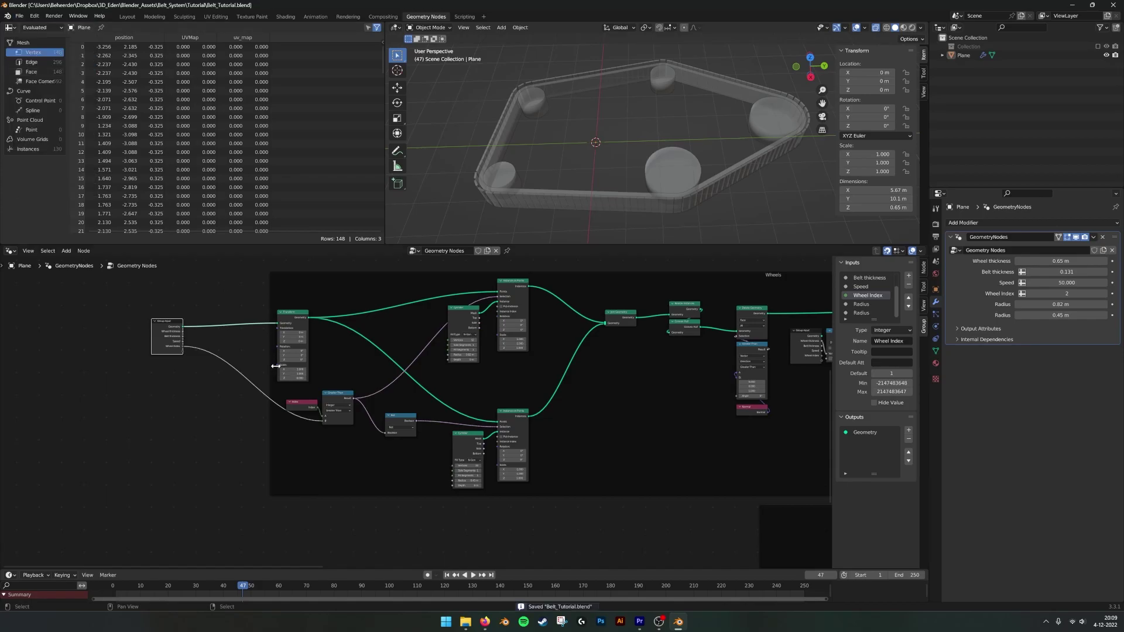
Select the belt Plane and duplicate the lower Wheels frame's Group Input node, placing the copy nearer the upper frame
{"action": "scroll", "coordinate": [117, 352], "scroll_direction": "up", "scroll_amount": 2}
{"action": "scroll", "coordinate": [773, 213], "scroll_direction": "down", "scroll_amount": 2}
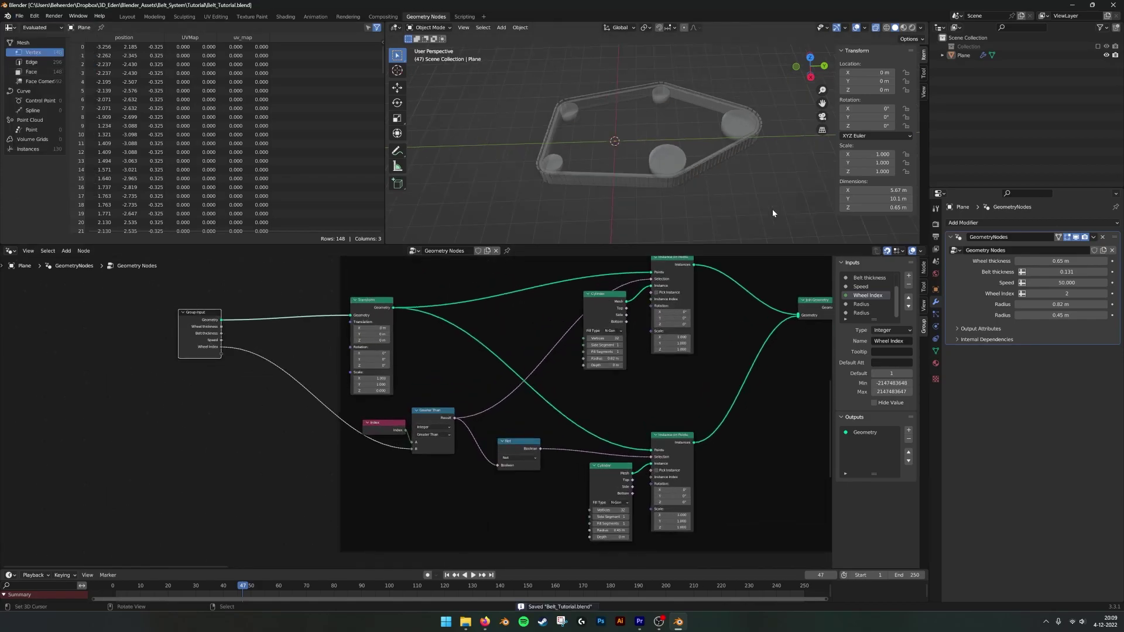
{"action": "left_click", "coordinate": [968, 56]}
{"action": "scroll", "coordinate": [603, 398], "scroll_direction": "down", "scroll_amount": 2}
{"action": "middle_click_drag", "start_coordinate": [602, 399], "coordinate": [301, 210]}
{"action": "left_click", "coordinate": [610, 429]}
{"action": "middle_click_drag", "start_coordinate": [570, 416], "coordinate": [606, 460]}
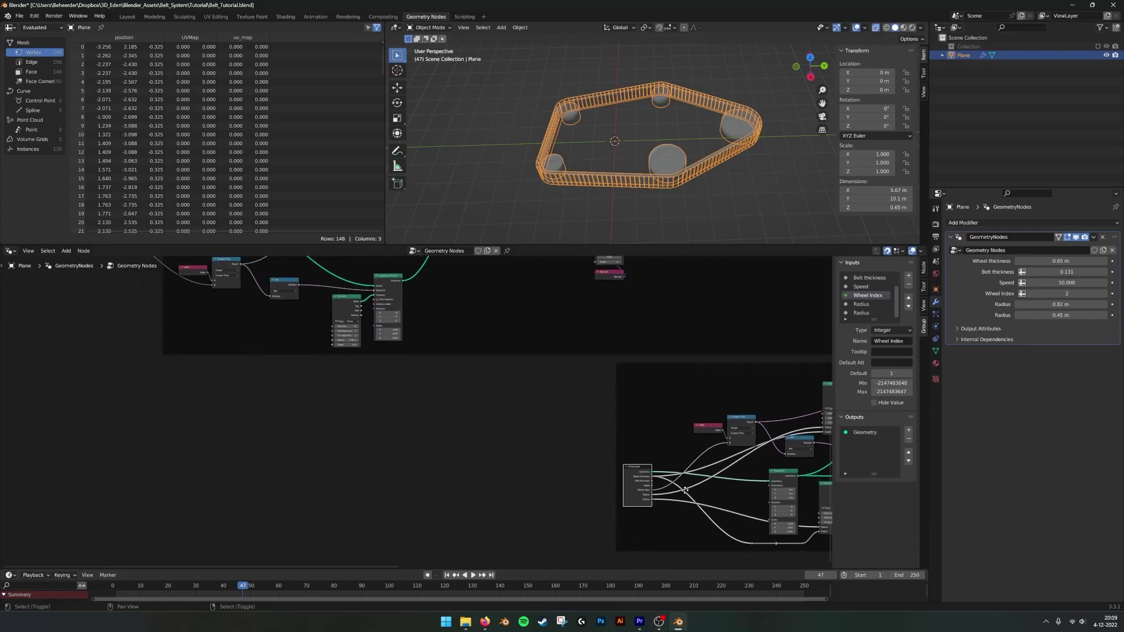
{"action": "key", "text": "shift+d"}
{"action": "left_click", "coordinate": [249, 398]}
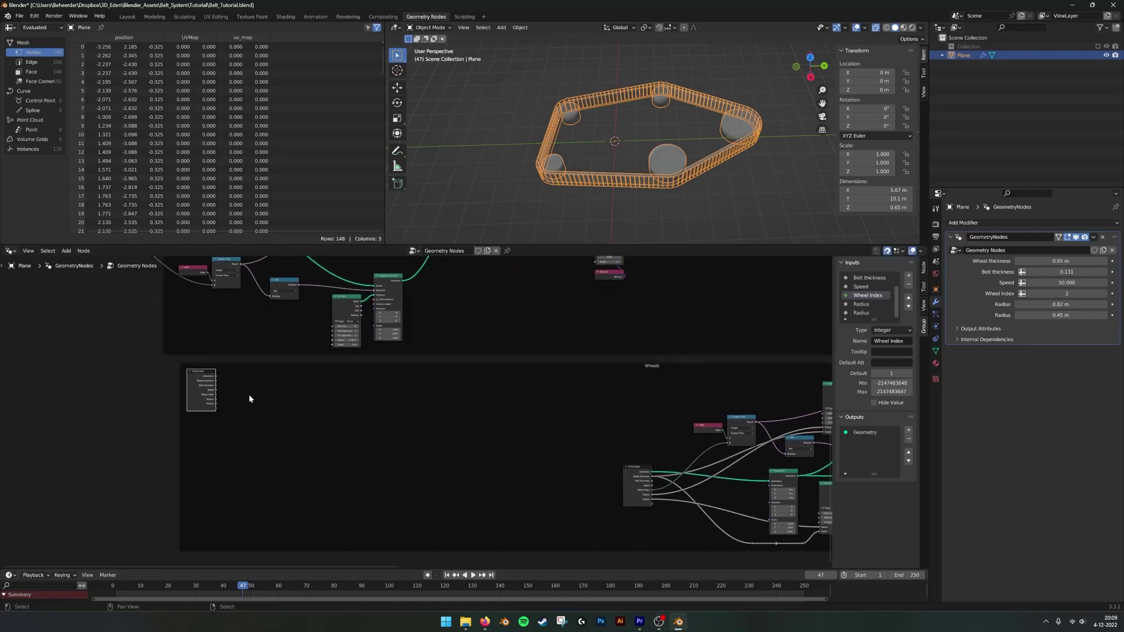
Remove the copied Group Input from its frame and place it below the upper frame's old Group Input
{"action": "left_click", "coordinate": [84, 250]}
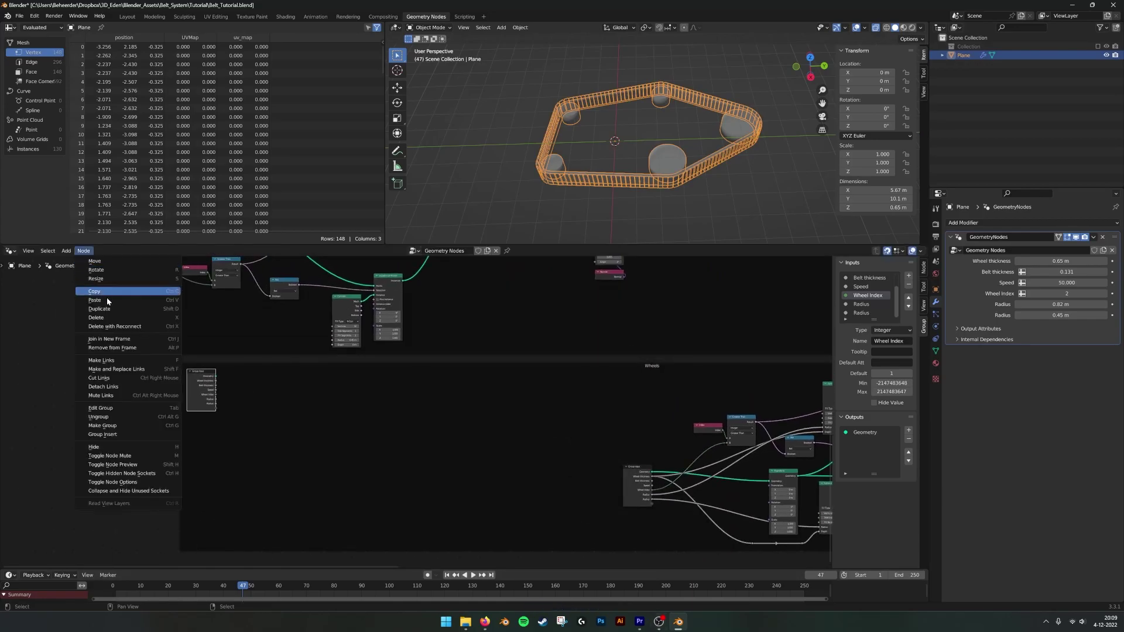
{"action": "left_click", "coordinate": [123, 350]}
{"action": "left_click_drag", "start_coordinate": [204, 378], "coordinate": [59, 276]}
{"action": "middle_click_drag", "start_coordinate": [101, 293], "coordinate": [242, 460]}
{"action": "scroll", "coordinate": [242, 460], "scroll_direction": "up", "scroll_amount": 7}
{"action": "left_click_drag", "start_coordinate": [54, 444], "coordinate": [60, 401]}
{"action": "middle_click_drag", "start_coordinate": [85, 393], "coordinate": [155, 407]}
Link the copied Group Input's Geometry to the upper Transform node and its two Radius outputs to the matching Cylinder nodes
{"action": "left_click_drag", "start_coordinate": [142, 420], "coordinate": [306, 339]}
{"action": "left_click_drag", "start_coordinate": [156, 377], "coordinate": [578, 390]}
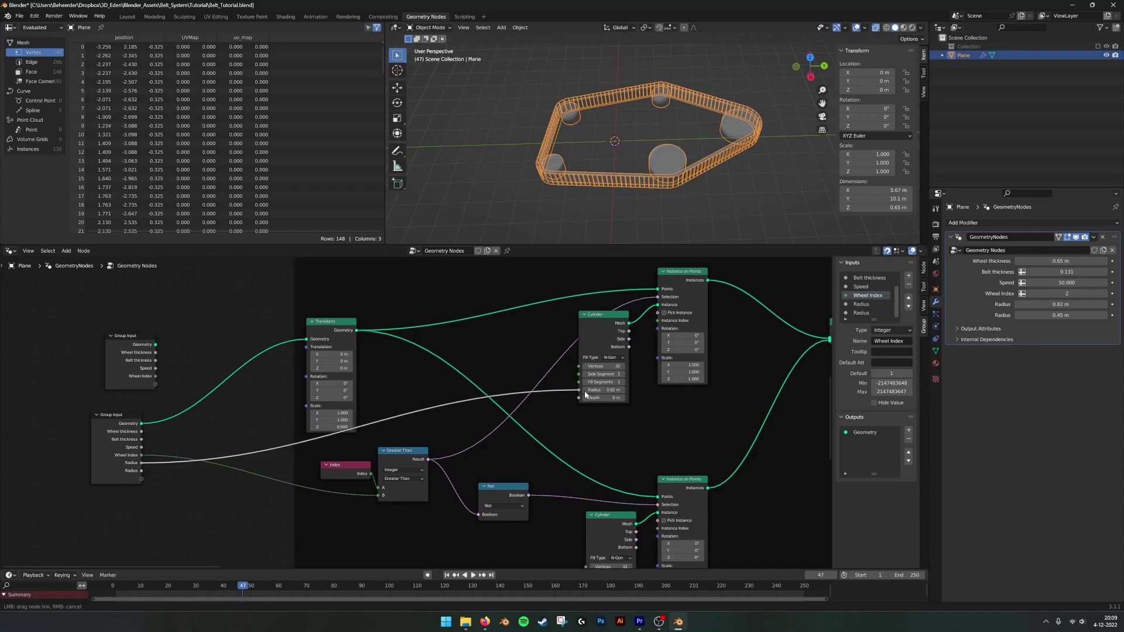
{"action": "middle_click_drag", "start_coordinate": [290, 452], "coordinate": [272, 350]}
{"action": "left_click_drag", "start_coordinate": [123, 369], "coordinate": [568, 488]}
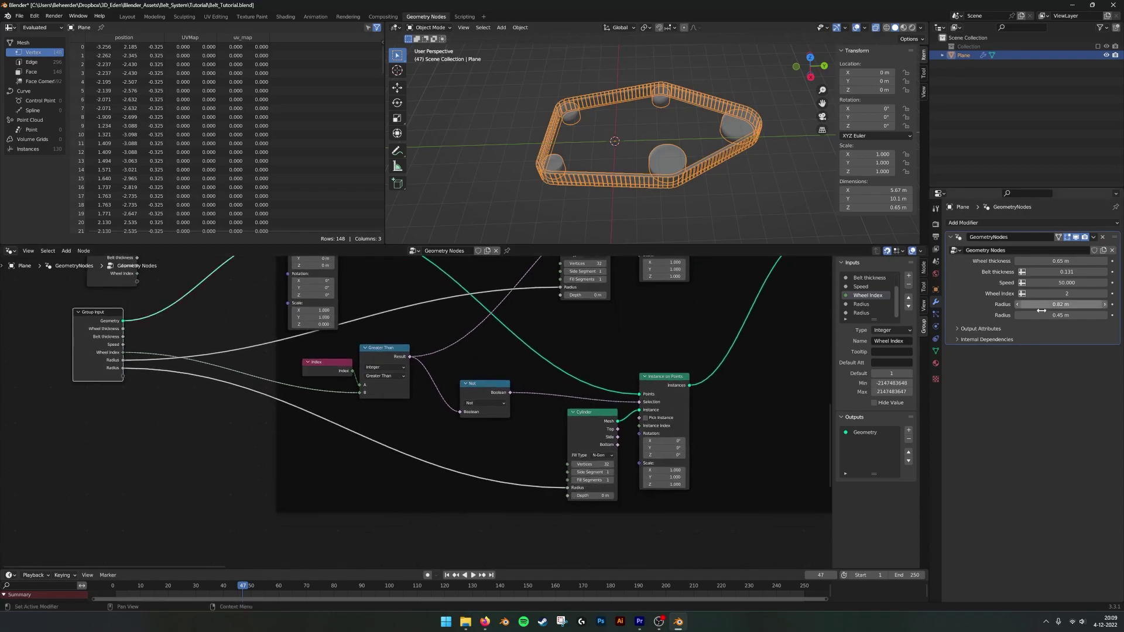
Set the modifier's first Radius to 1.2 m and the second Radius to 0.442 m
{"action": "left_click_drag", "start_coordinate": [1034, 306], "coordinate": [1059, 305]}
{"action": "mouse_move", "coordinate": [1060, 315]}
{"action": "left_mouse_down"}
{"action": "mouse_move", "coordinate": [1070, 315]}
{"action": "mouse_move", "coordinate": [1053, 316]}
{"action": "left_mouse_up"}
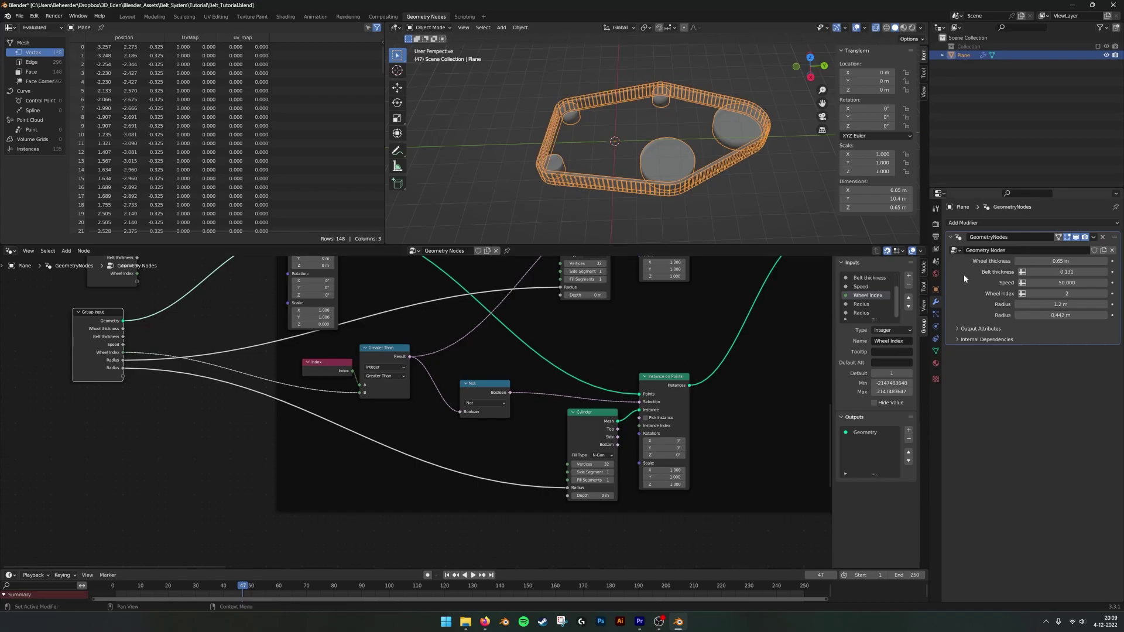
Delete the unlinked old Group Input node and move the copied one closer to the upper Wheels frame
{"action": "middle_click_drag", "start_coordinate": [156, 306], "coordinate": [276, 396]}
{"action": "left_click", "coordinate": [221, 338]}
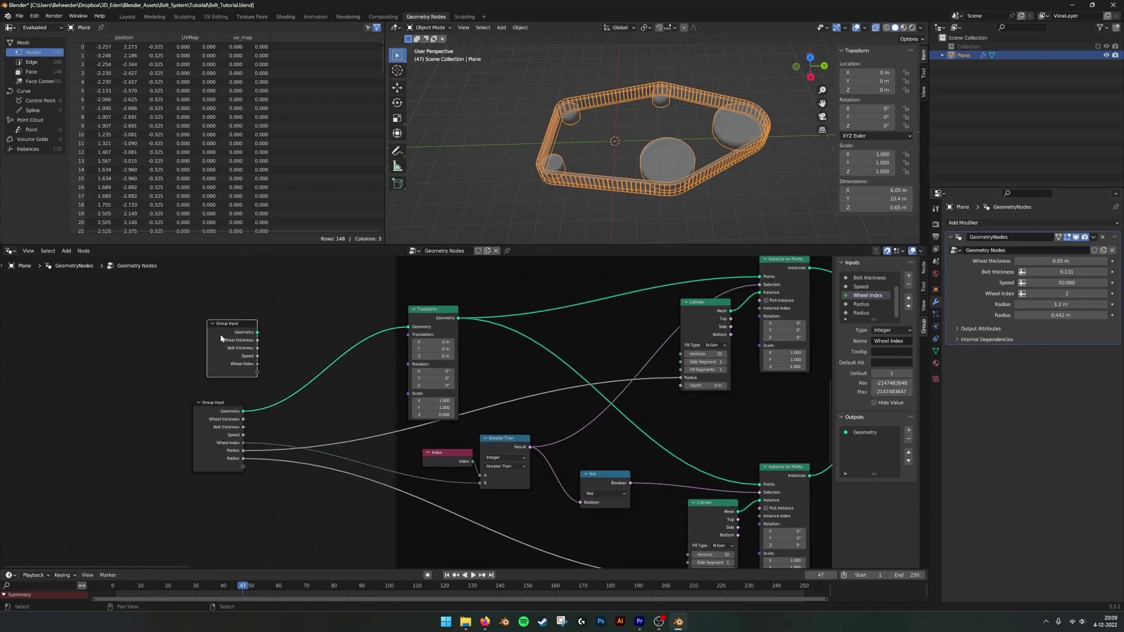
{"action": "key", "text": "x"}
{"action": "left_click_drag", "start_coordinate": [217, 407], "coordinate": [281, 357]}
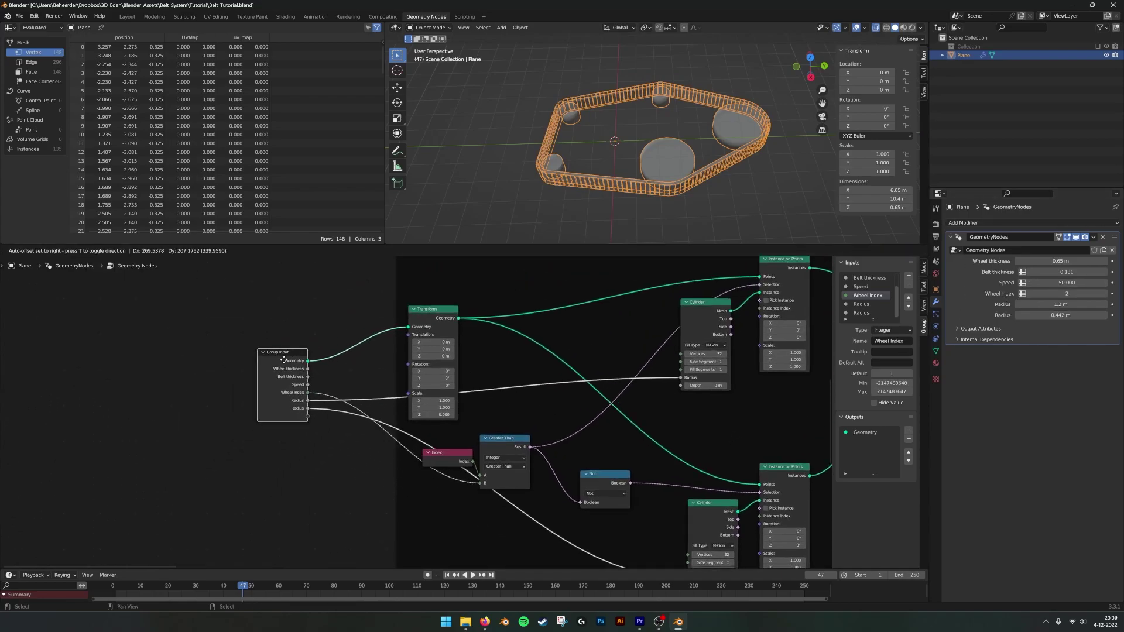
{"action": "middle_click_drag", "start_coordinate": [369, 334], "coordinate": [264, 357]}
Deselect the belt object and save the file
{"action": "left_click", "coordinate": [719, 192]}
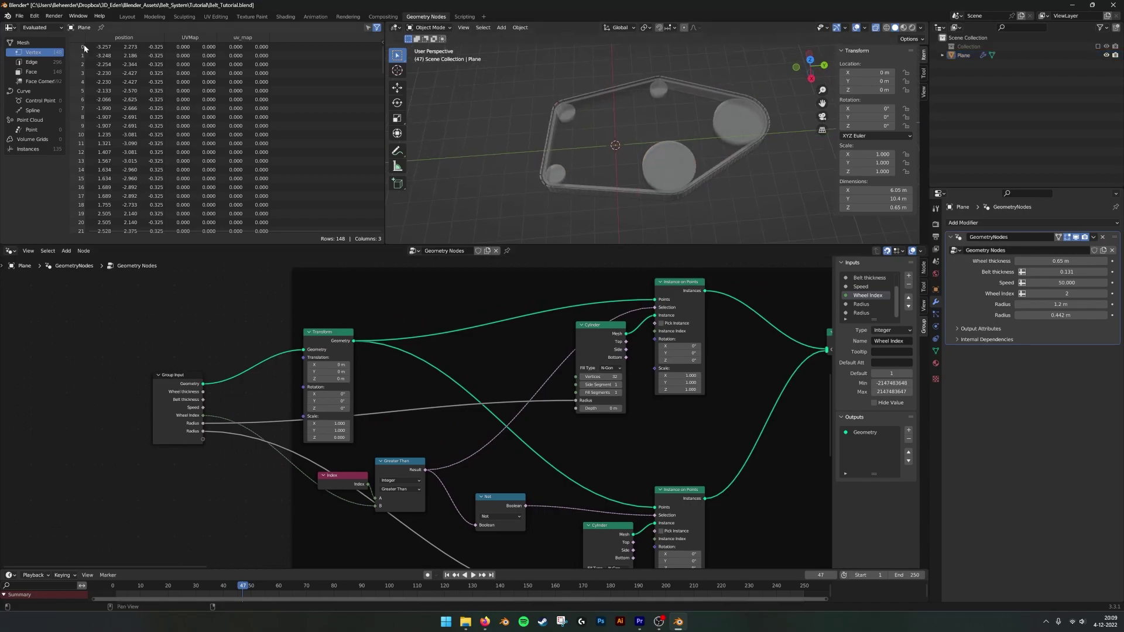
{"action": "left_click", "coordinate": [18, 16]}
{"action": "left_click", "coordinate": [35, 75]}
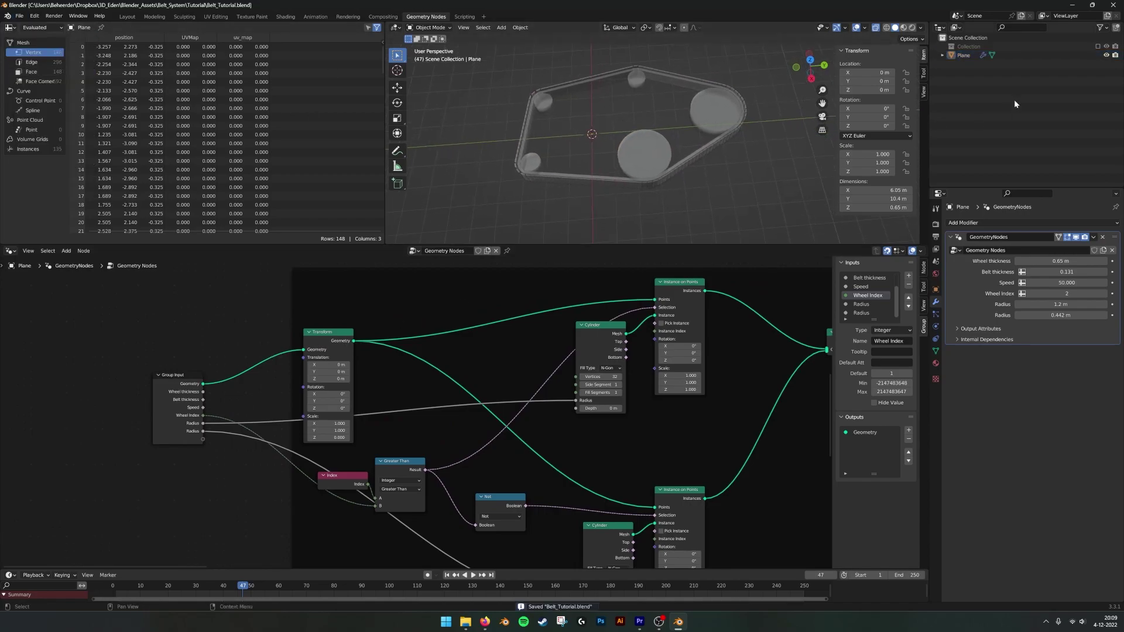
Create a new collection in the Scene Collection and name it Wheels
{"action": "left_click", "coordinate": [966, 37]}
{"action": "right_click", "coordinate": [966, 38]}
{"action": "left_click", "coordinate": [967, 65]}
{"action": "double_click", "coordinate": [969, 55]}
{"action": "type", "text": "Wheels"}
{"action": "key", "text": "Return"}
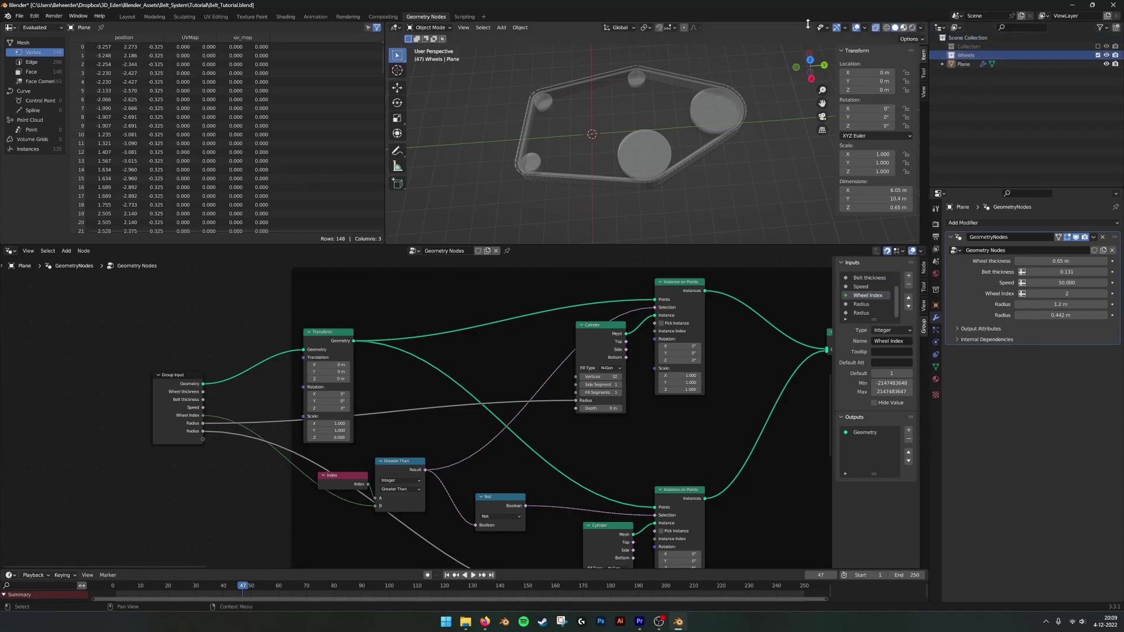
Add a cylinder mesh to the Wheels collection
{"action": "left_click", "coordinate": [501, 27]}
{"action": "mouse_move", "coordinate": [521, 37]}
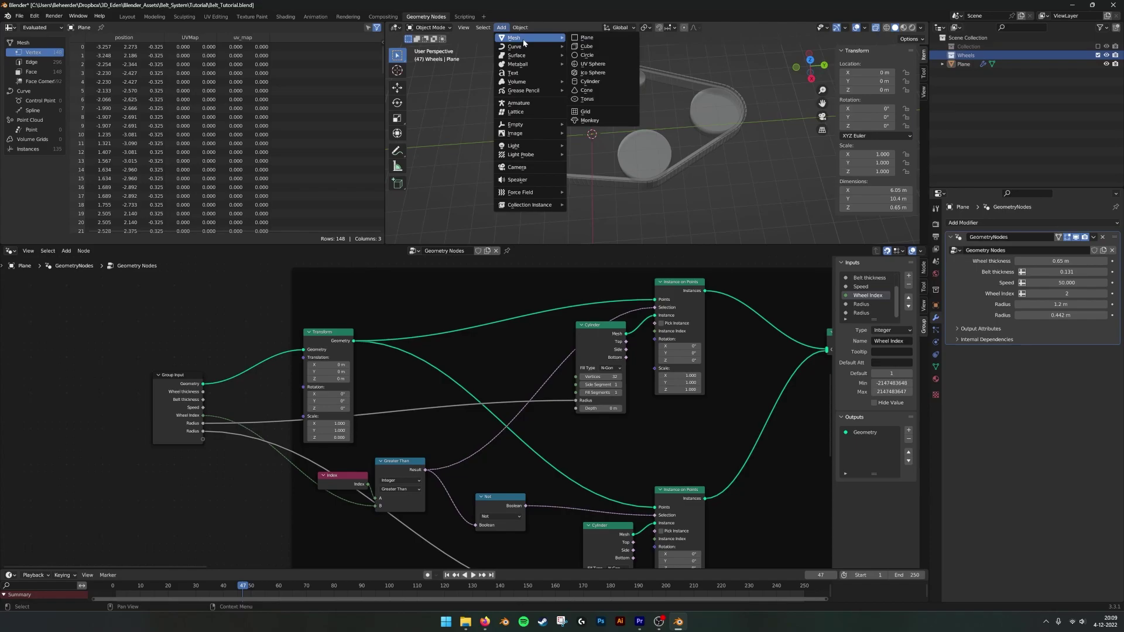
{"action": "left_click", "coordinate": [587, 85]}
Bring the Wheels collection into the belt Plane's node tree as a Collection Info node and move it near the lower frame
{"action": "left_click", "coordinate": [963, 72]}
{"action": "left_click_drag", "start_coordinate": [966, 55], "coordinate": [206, 501]}
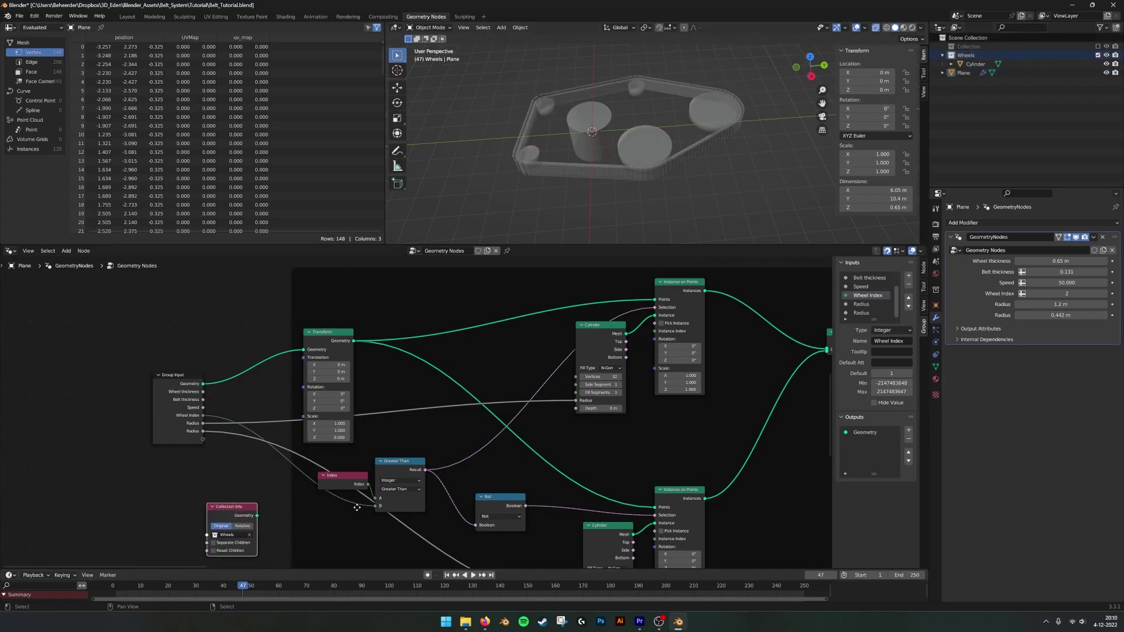
{"action": "middle_click_drag", "start_coordinate": [356, 508], "coordinate": [327, 319]}
{"action": "scroll", "coordinate": [226, 349], "scroll_direction": "down", "scroll_amount": 5}
{"action": "key", "text": "g"}
{"action": "left_click", "coordinate": [760, 516]}
{"action": "middle_click_drag", "start_coordinate": [760, 516], "coordinate": [212, 319]}
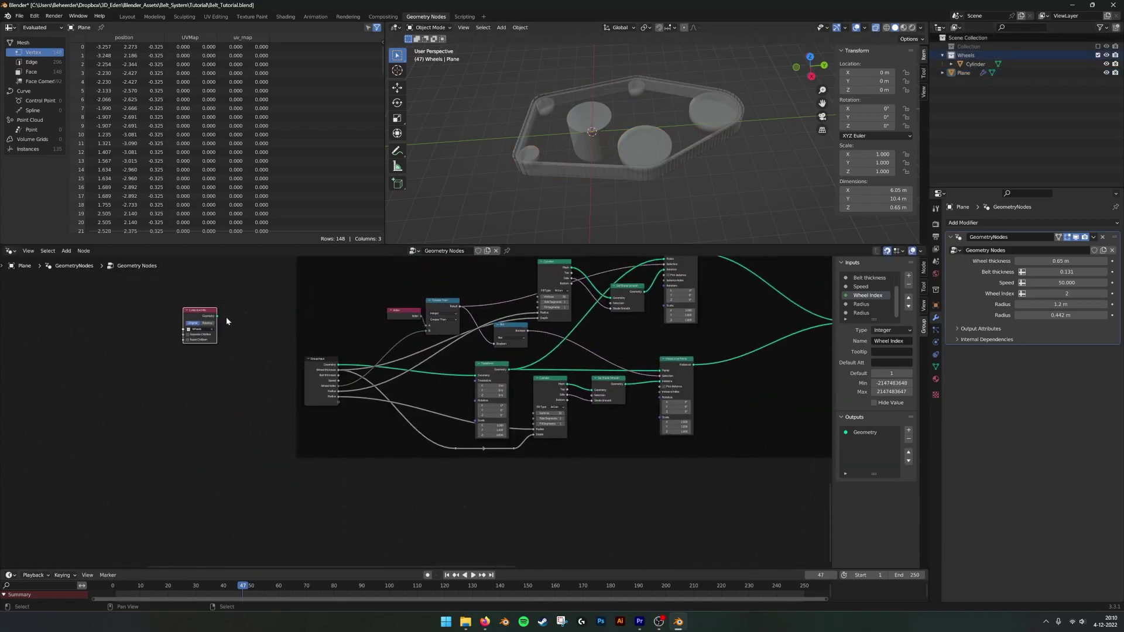
Place the Collection Info node beside the lower frame's first Cylinder and link its Geometry to the upper Instance on Points node's Instance input
{"action": "left_click_drag", "start_coordinate": [208, 315], "coordinate": [464, 298]}
{"action": "scroll", "coordinate": [419, 391], "scroll_direction": "up", "scroll_amount": 2}
{"action": "left_click_drag", "start_coordinate": [354, 328], "coordinate": [650, 340]}
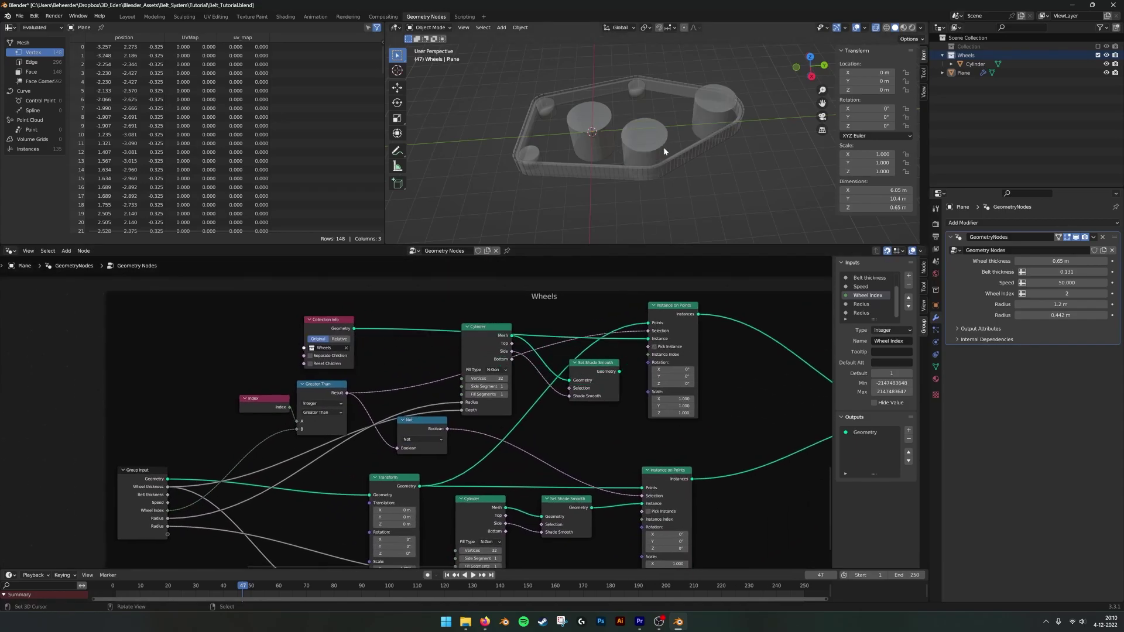
Scale the Cylinder object's mesh along Z in Edit Mode to a height of about 1.03 m
{"action": "left_click", "coordinate": [975, 63]}
{"action": "middle_click_drag", "start_coordinate": [756, 164], "coordinate": [630, 128]}
{"action": "key", "text": "Tab"}
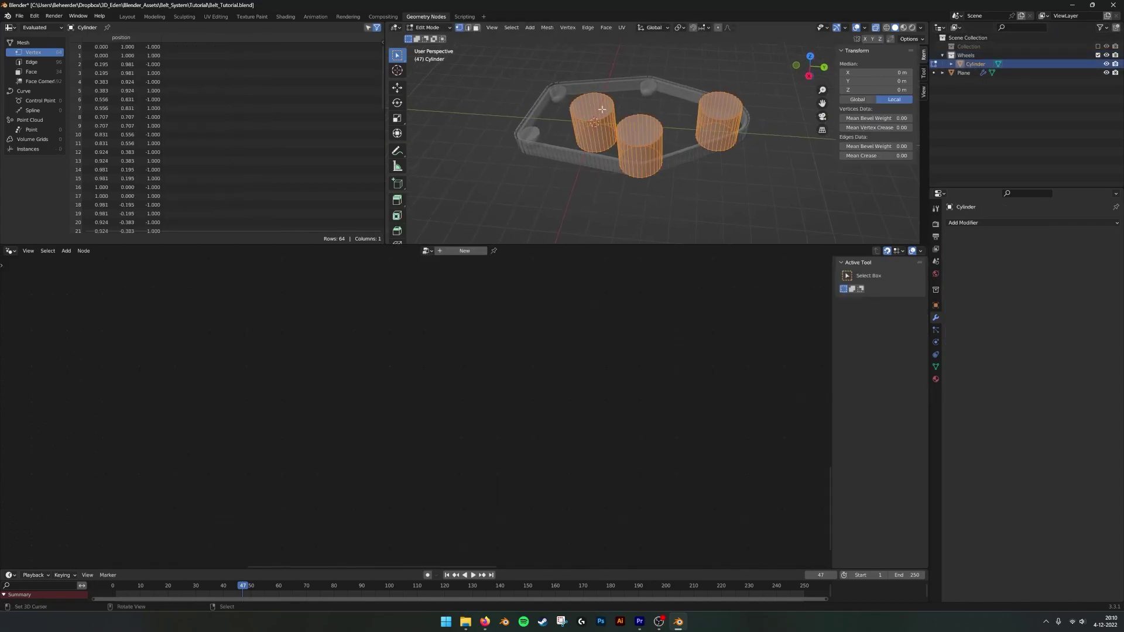
{"action": "key", "text": "s"}
{"action": "key", "text": "z"}
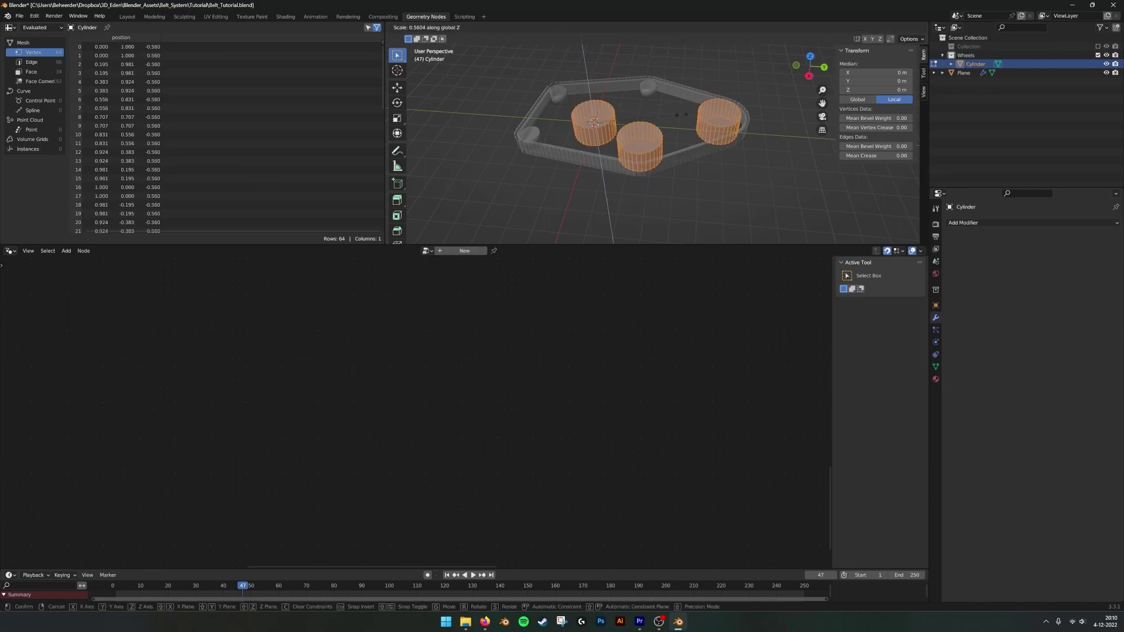
{"action": "left_click", "coordinate": [668, 117]}
{"action": "key", "text": "s"}
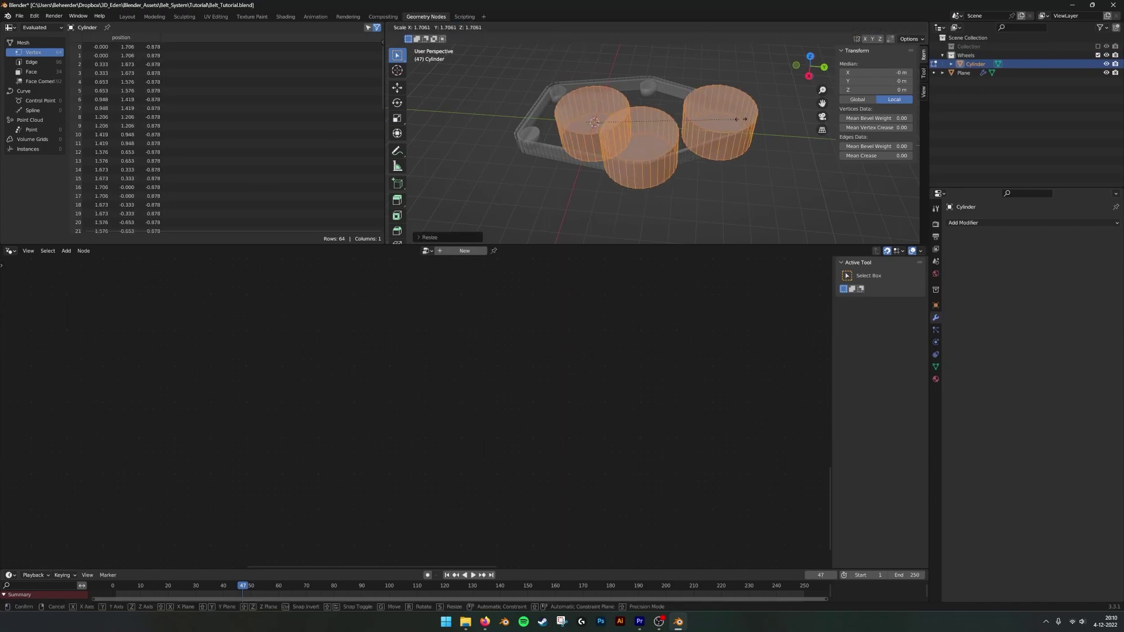
{"action": "right_click", "coordinate": [687, 123]}
{"action": "middle_click_drag", "start_coordinate": [686, 123], "coordinate": [701, 139]}
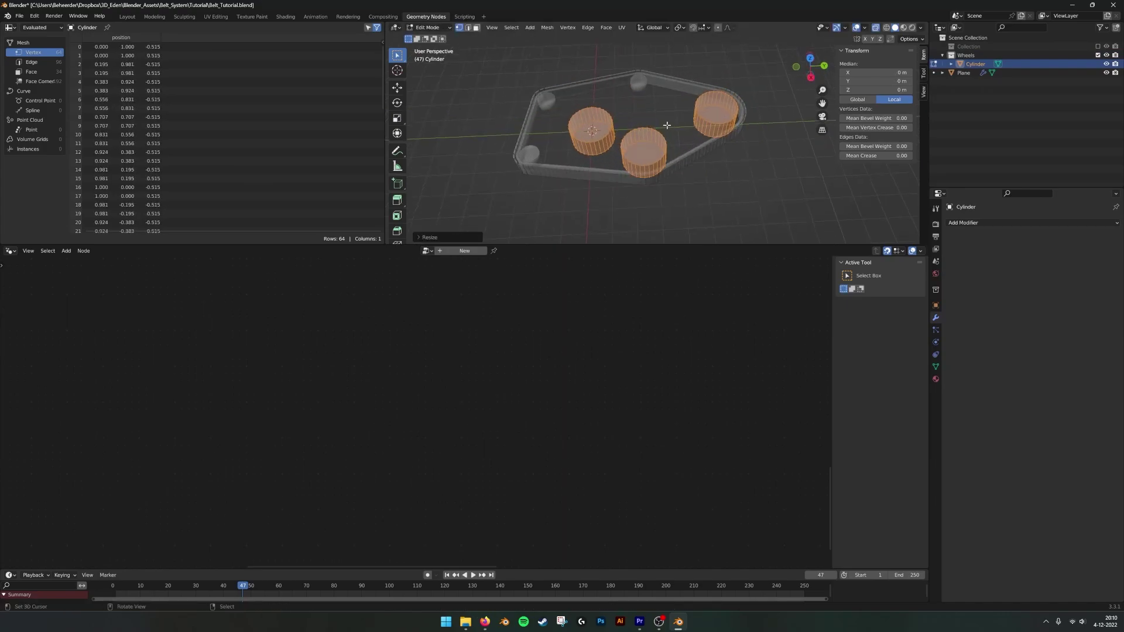
{"action": "key", "text": "Tab"}
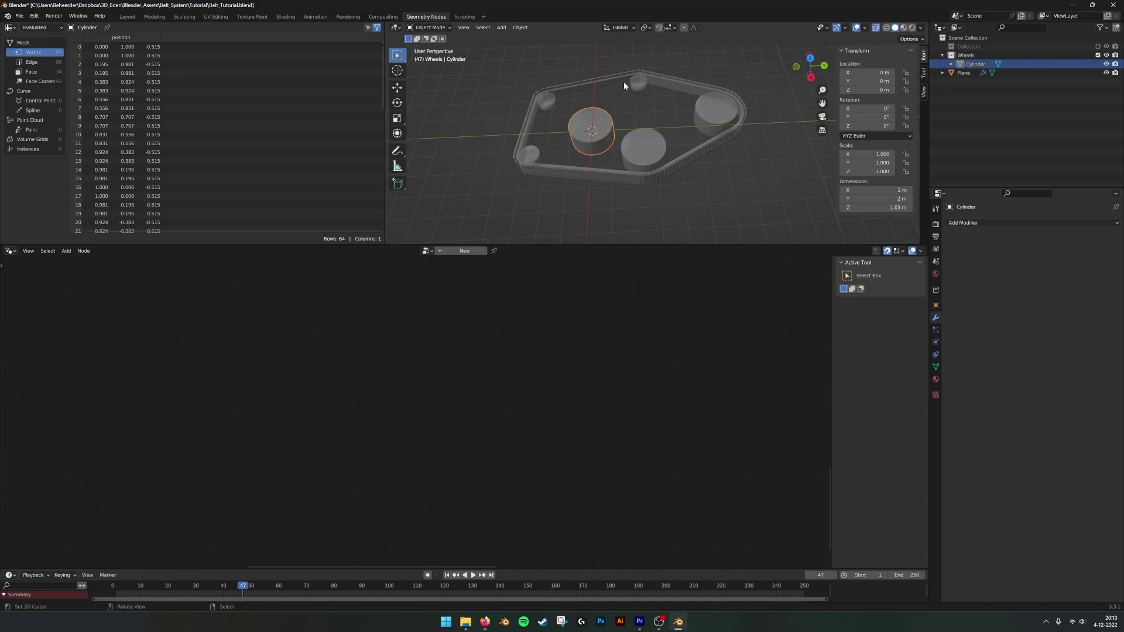
Select the belt Plane, set its second Radius to 0.532 m and undo the last trial change
{"action": "left_click", "coordinate": [964, 73]}
{"action": "left_click_drag", "start_coordinate": [1061, 315], "coordinate": [1033, 304]}
{"action": "key", "text": "ctrl+z"}
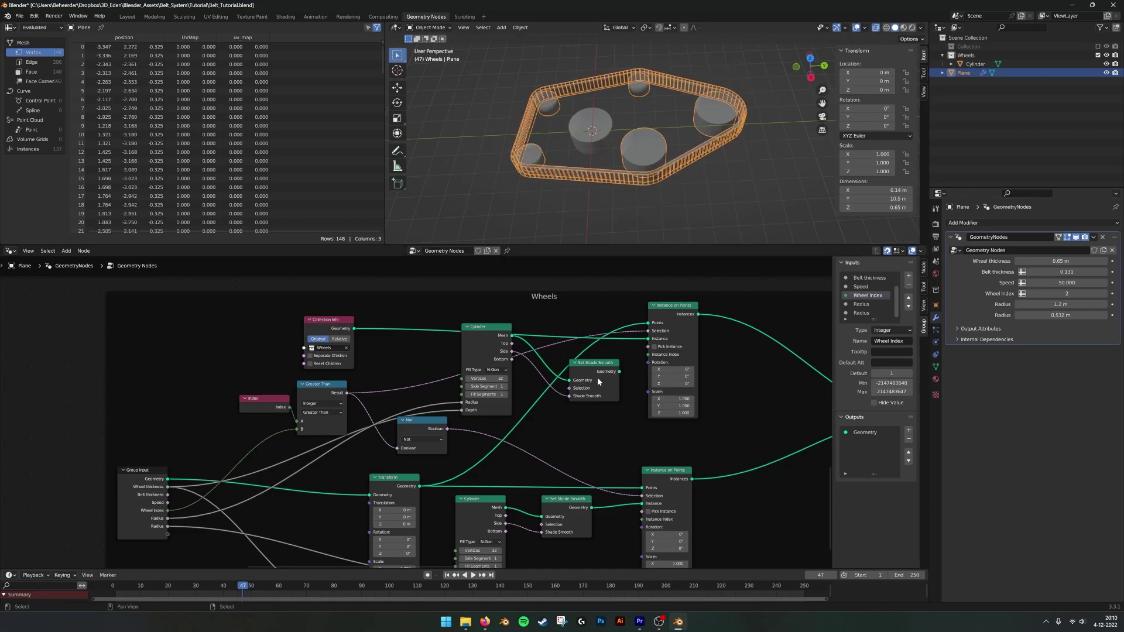
Make room beside the Collection Info node and insert a Transform node between it and the upper Instance on Points node
{"action": "mouse_move", "coordinate": [338, 324]}
{"action": "left_mouse_down"}
{"action": "mouse_move", "coordinate": [322, 314]}
{"action": "mouse_move", "coordinate": [336, 313]}
{"action": "left_mouse_up"}
{"action": "middle_click_drag", "start_coordinate": [416, 353], "coordinate": [440, 351]}
{"action": "left_click_drag", "start_coordinate": [379, 318], "coordinate": [300, 319]}
{"action": "key", "text": "shift+a"}
{"action": "left_click", "coordinate": [401, 351]}
{"action": "type", "text": "transform"}
{"action": "key", "text": "Return"}
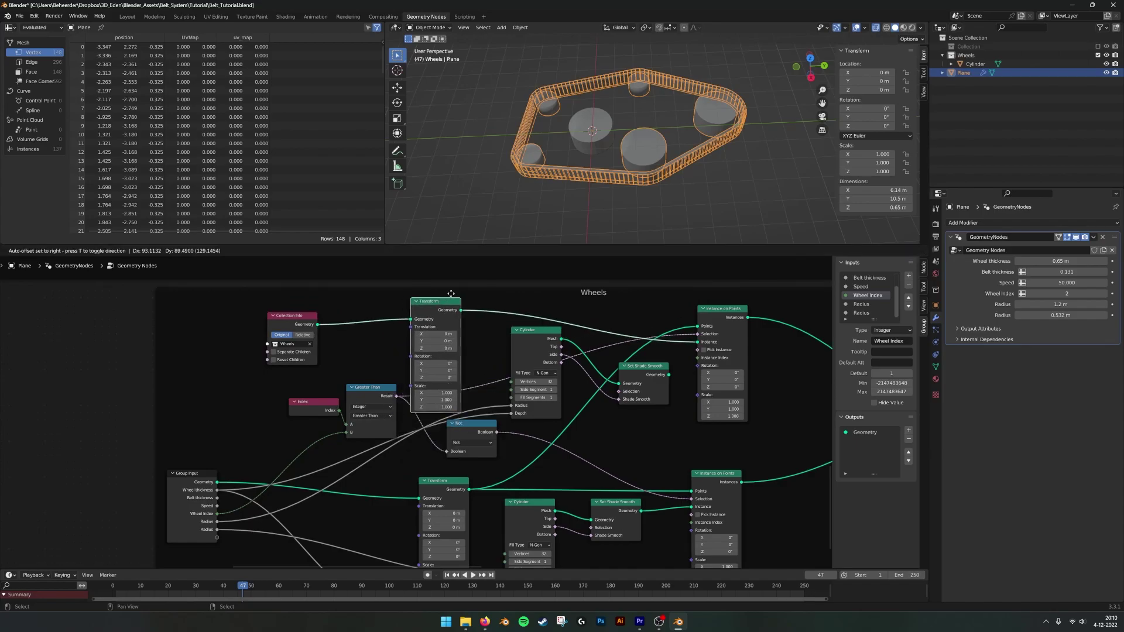
{"action": "left_click", "coordinate": [414, 268]}
Link the Group Input's second Radius to the new Transform node's Scale, then try another radius value and undo that change
{"action": "scroll", "coordinate": [344, 441], "scroll_direction": "down", "scroll_amount": 2}
{"action": "middle_click_drag", "start_coordinate": [296, 482], "coordinate": [336, 466]}
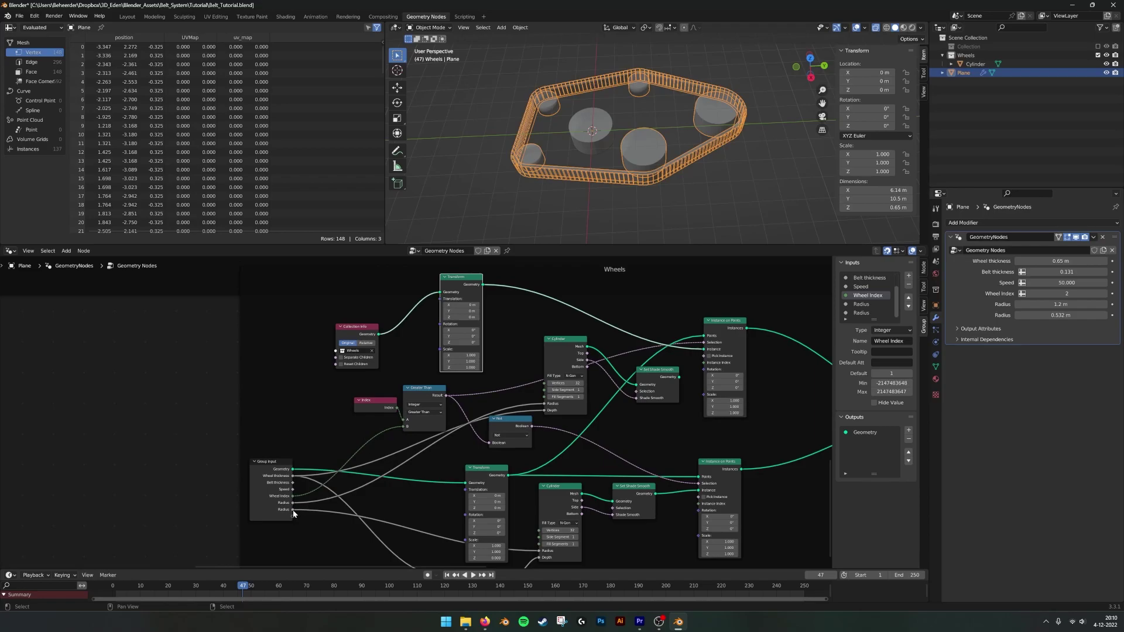
{"action": "left_click_drag", "start_coordinate": [292, 510], "coordinate": [441, 349]}
{"action": "left_click_drag", "start_coordinate": [1061, 315], "coordinate": [1088, 315]}
{"action": "key", "text": "ctrl+z"}
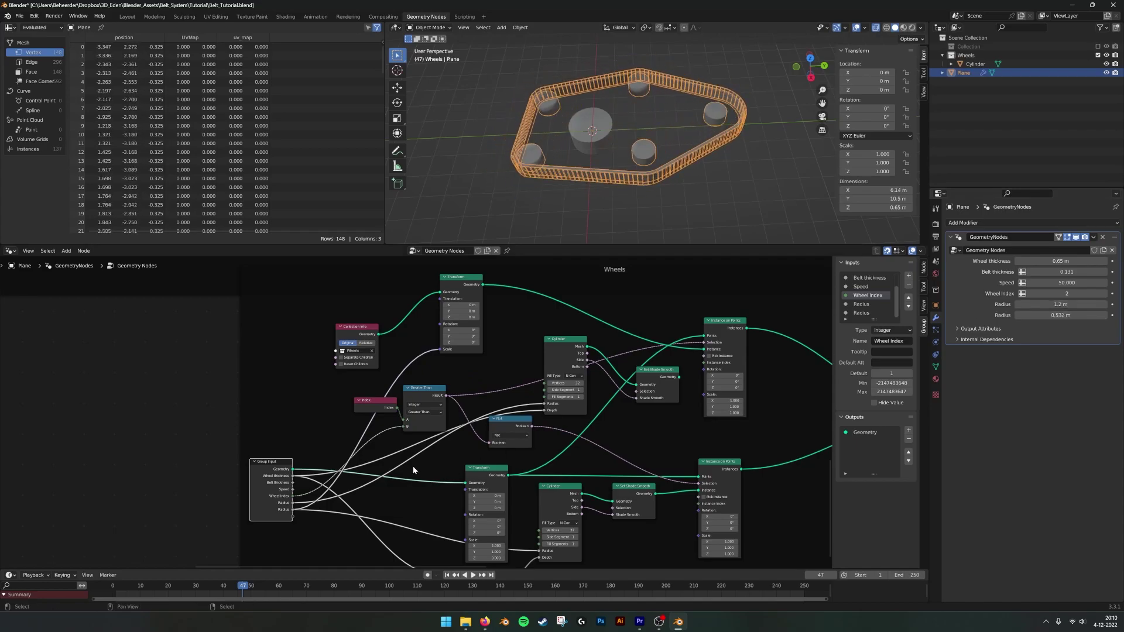
Link the Group Input's first Radius to the Scale of the Collection Info's Transform node and try another radius value
{"action": "left_click_drag", "start_coordinate": [287, 505], "coordinate": [359, 496]}
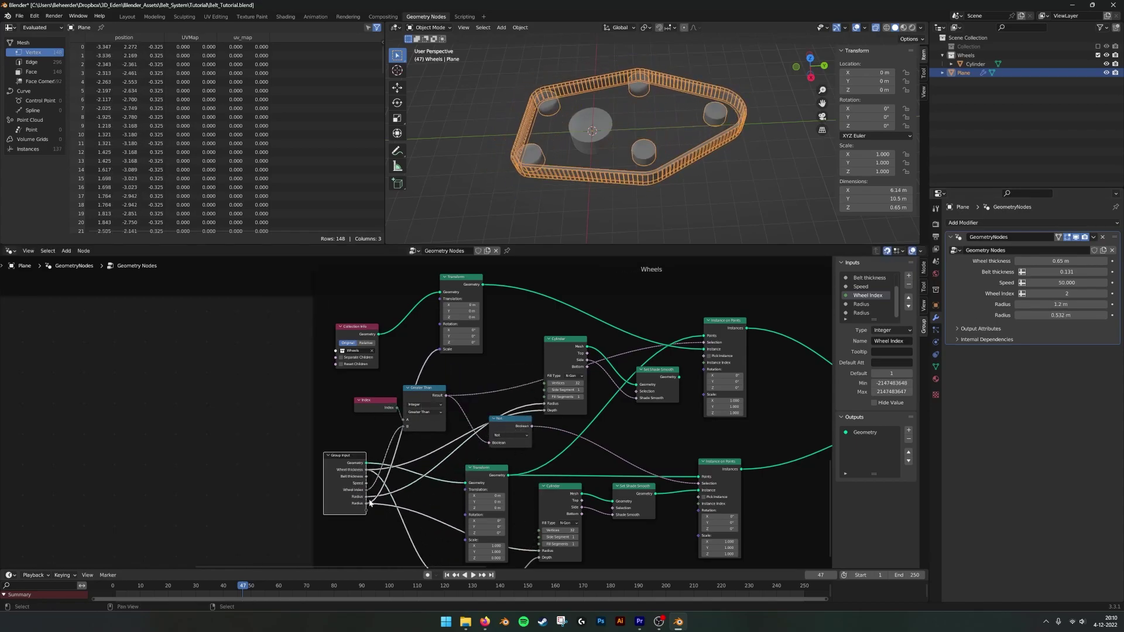
{"action": "key", "text": "ctrl+z"}
{"action": "left_click_drag", "start_coordinate": [291, 508], "coordinate": [440, 350]}
{"action": "mouse_move", "coordinate": [1067, 301]}
{"action": "left_mouse_down"}
{"action": "mouse_move", "coordinate": [1112, 301]}
{"action": "mouse_move", "coordinate": [1048, 305]}
{"action": "left_mouse_up"}
Open the Cylinder object from the Wheels collection in Edit Mode
{"action": "left_click", "coordinate": [976, 64]}
{"action": "key", "text": "Tab"}
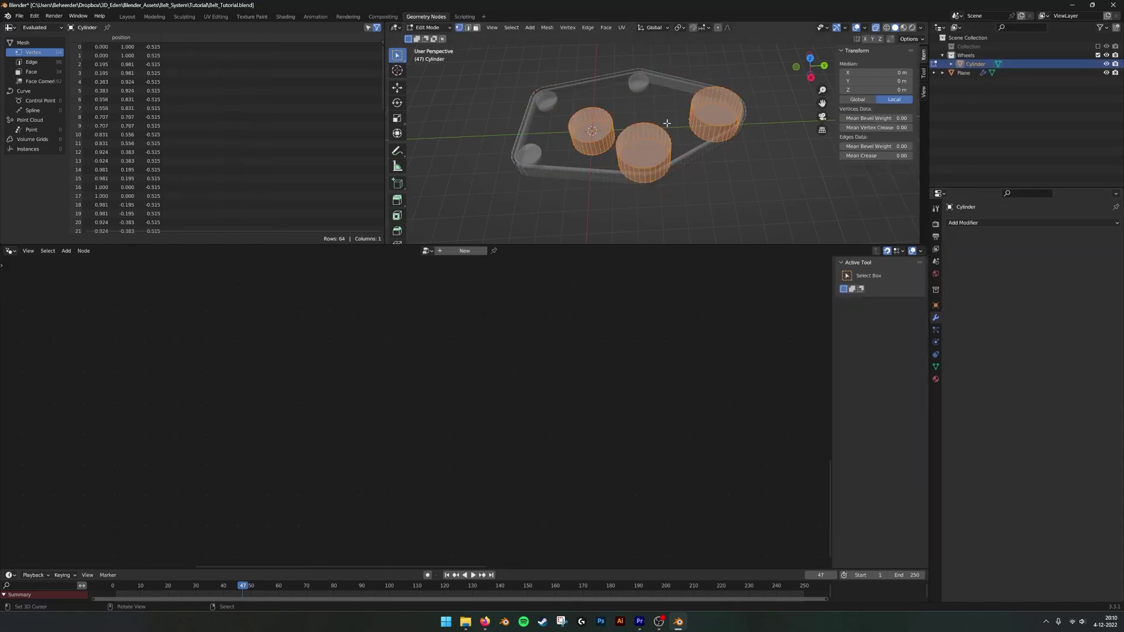
{"action": "key", "text": "s"}
{"action": "key", "text": "z"}
{"action": "right_click", "coordinate": [644, 157]}
Select the top and bottom cap faces of the Cylinder in face selection mode
{"action": "middle_click_drag", "start_coordinate": [644, 157], "coordinate": [694, 148], "text": "shift"}
{"action": "scroll", "coordinate": [702, 187], "scroll_direction": "up", "scroll_amount": 4}
{"action": "key", "text": "alt+a"}
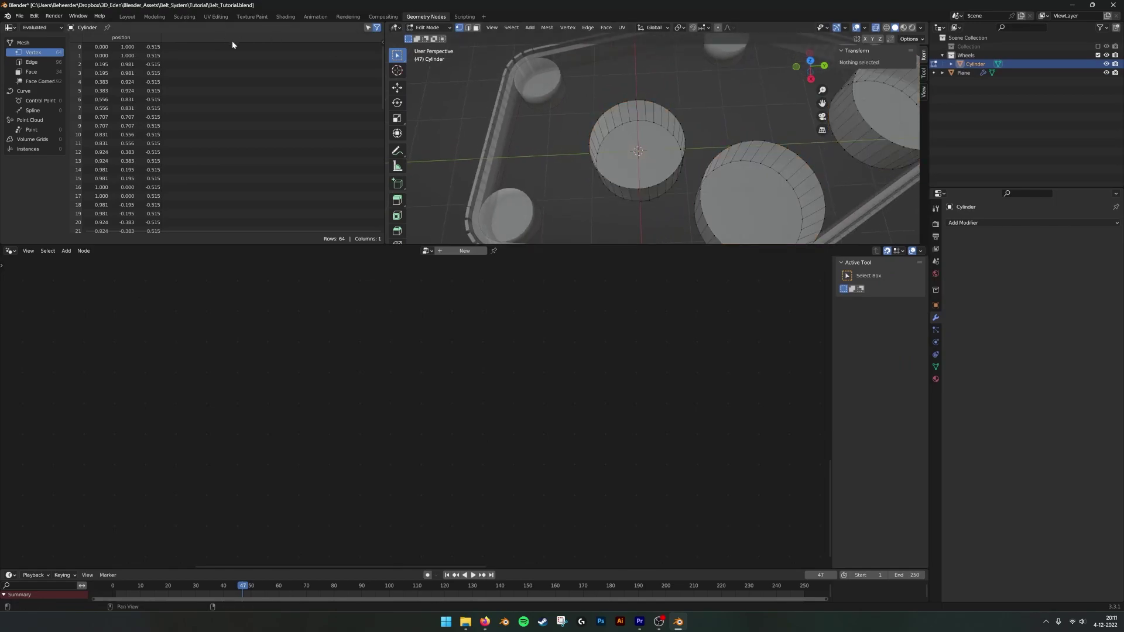
{"action": "key", "text": "a"}
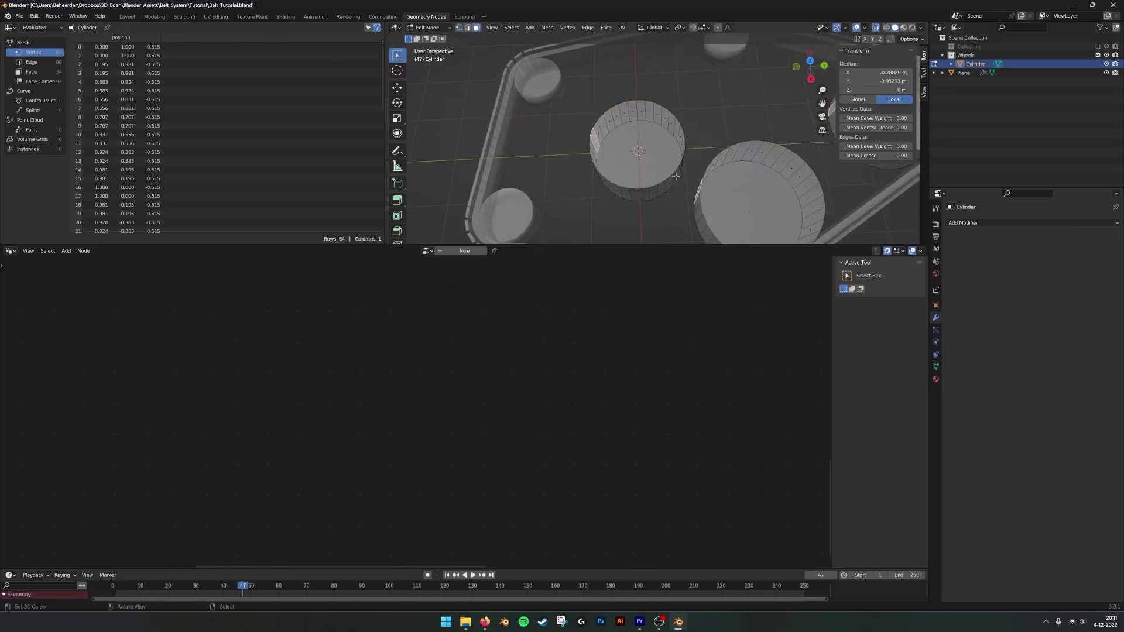
{"action": "middle_click_drag", "start_coordinate": [677, 181], "coordinate": [638, 136]}
{"action": "key", "text": "a"}
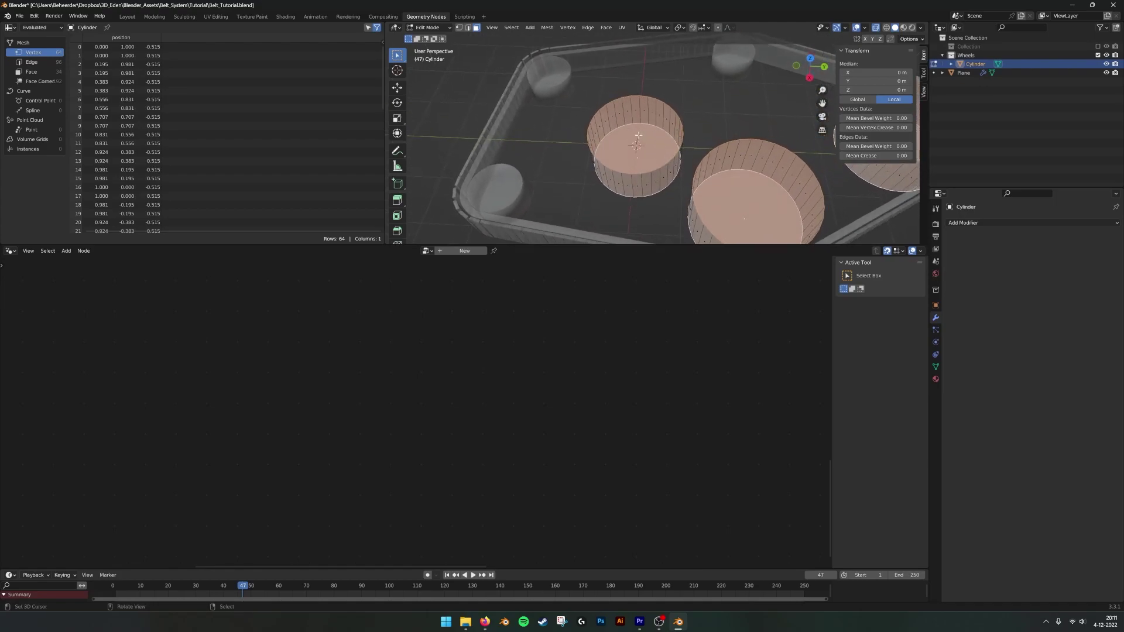
Inset both cap faces by about 0.27 m, extrude them inward as recesses and return to Object Mode
{"action": "left_click", "coordinate": [397, 199]}
{"action": "left_click", "coordinate": [397, 215]}
{"action": "left_click_drag", "start_coordinate": [667, 133], "coordinate": [708, 134]}
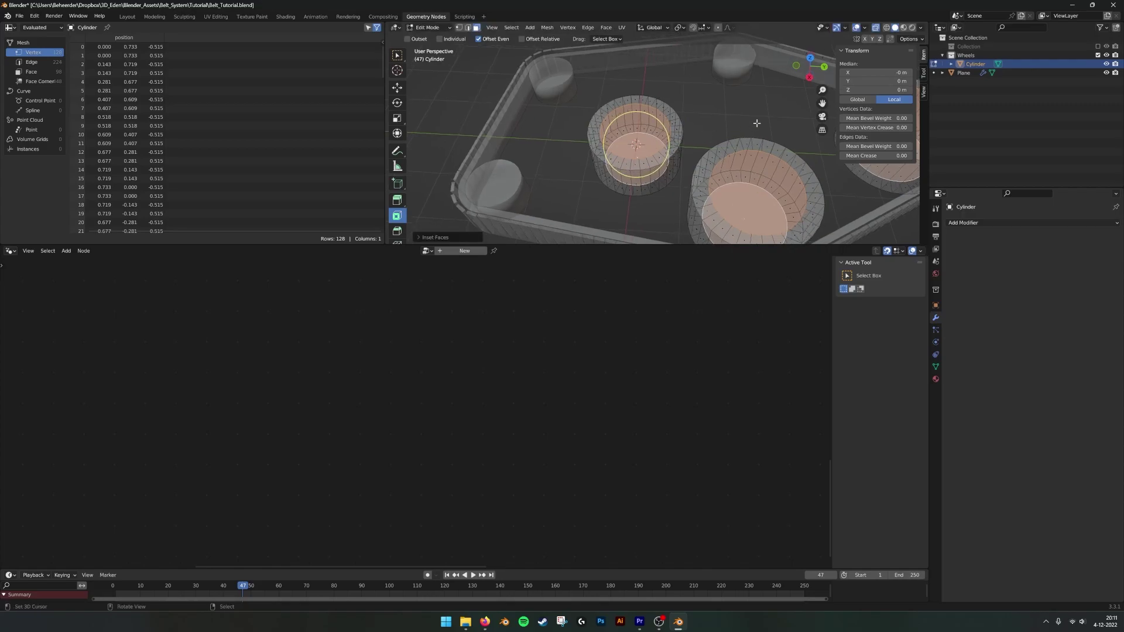
{"action": "key", "text": "e"}
{"action": "left_click", "coordinate": [781, 110]}
{"action": "key", "text": "Tab"}
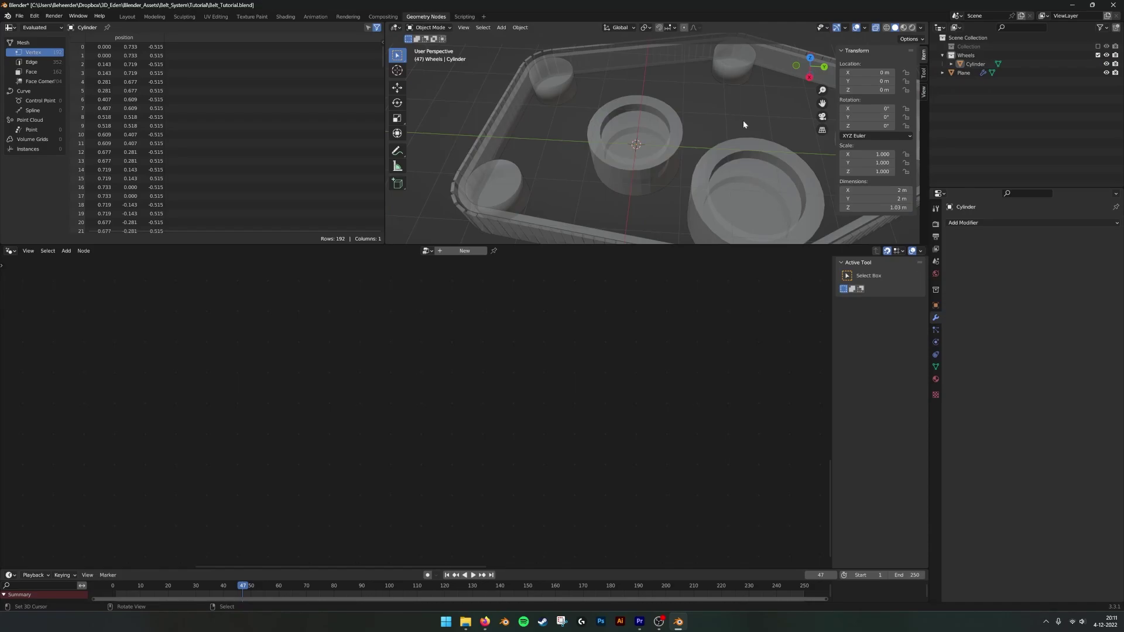
Examine the belt and the recessed wheels on its points from several angles and zoom levels
{"action": "scroll", "coordinate": [744, 125], "scroll_direction": "down", "scroll_amount": 4}
{"action": "left_click", "coordinate": [739, 161]}
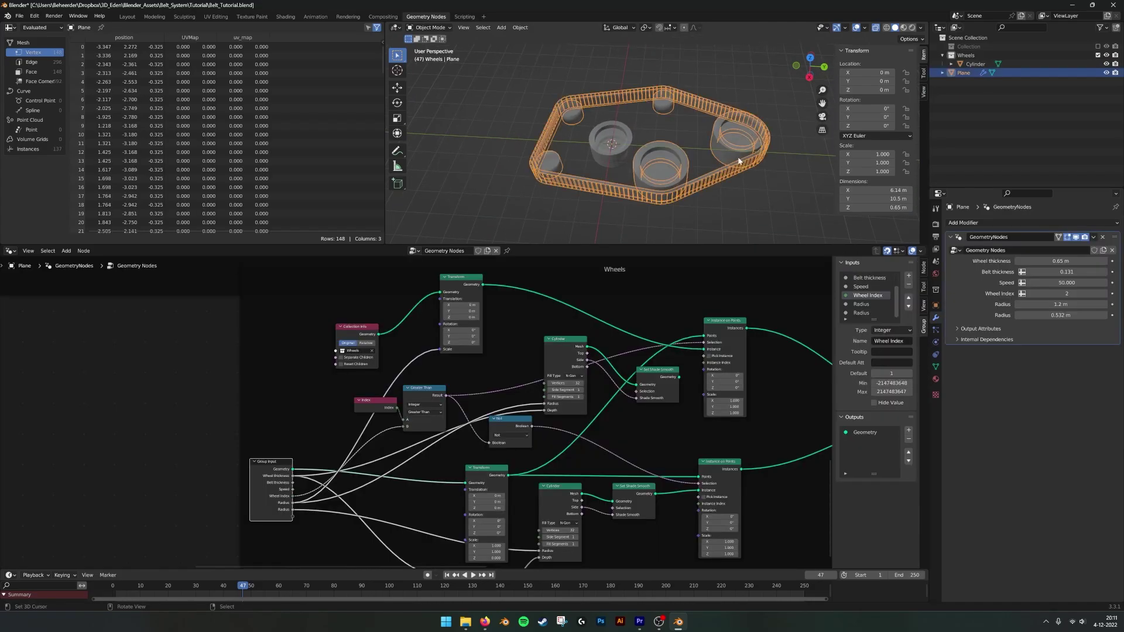
{"action": "left_click", "coordinate": [749, 79]}
{"action": "middle_click_drag", "start_coordinate": [661, 140], "coordinate": [664, 133]}
{"action": "scroll", "coordinate": [687, 178], "scroll_direction": "up", "scroll_amount": 1}
{"action": "middle_click_drag", "start_coordinate": [687, 178], "coordinate": [669, 200]}
{"action": "left_click", "coordinate": [702, 202]}
{"action": "scroll", "coordinate": [673, 188], "scroll_direction": "up", "scroll_amount": 5}
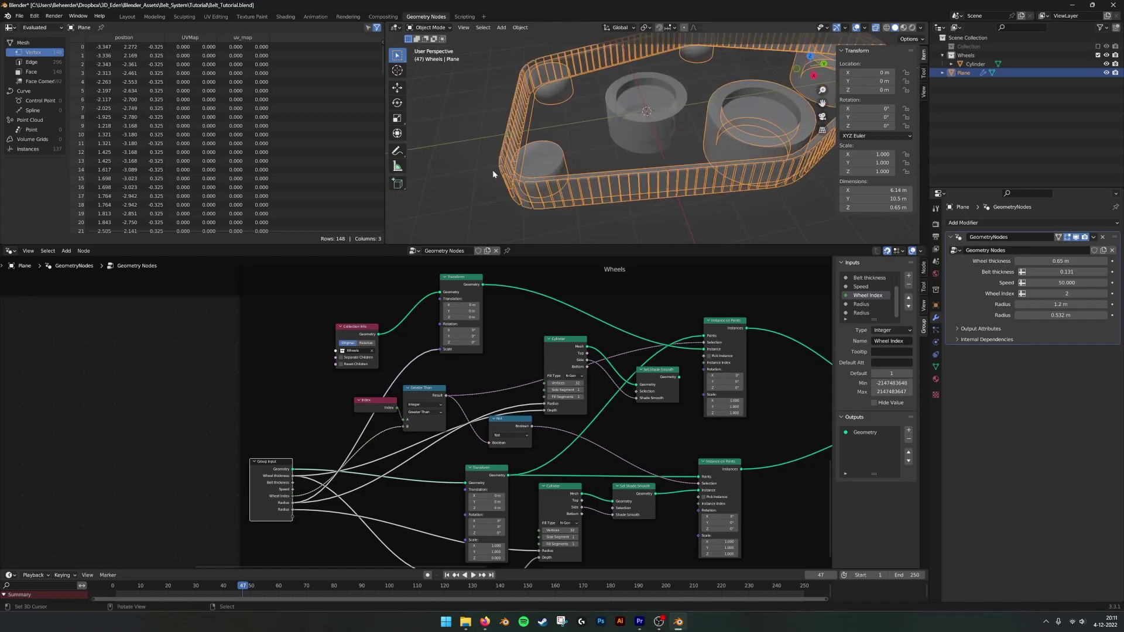
{"action": "scroll", "coordinate": [489, 156], "scroll_direction": "down", "scroll_amount": 5}
{"action": "middle_click_drag", "start_coordinate": [489, 157], "coordinate": [737, 87]}
{"action": "left_click", "coordinate": [738, 87]}
{"action": "mouse_move", "coordinate": [692, 135]}
{"action": "middle_mouse_down"}
{"action": "mouse_move", "coordinate": [649, 123]}
{"action": "mouse_move", "coordinate": [626, 161]}
{"action": "mouse_move", "coordinate": [687, 152]}
{"action": "middle_mouse_up"}
{"action": "scroll", "coordinate": [677, 132], "scroll_direction": "up", "scroll_amount": 1}
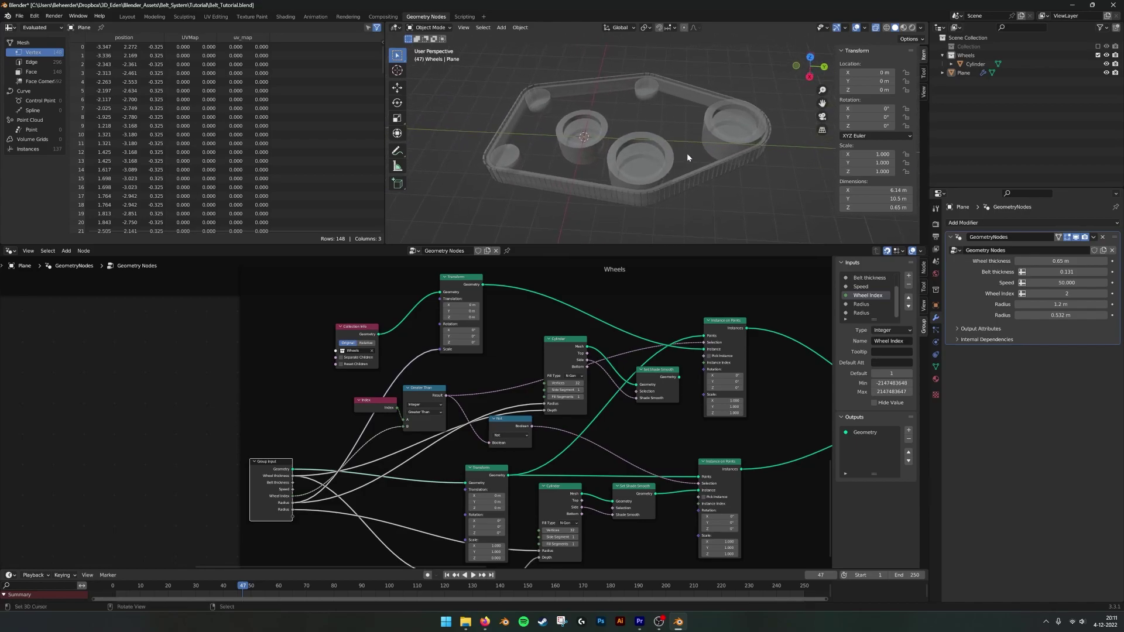